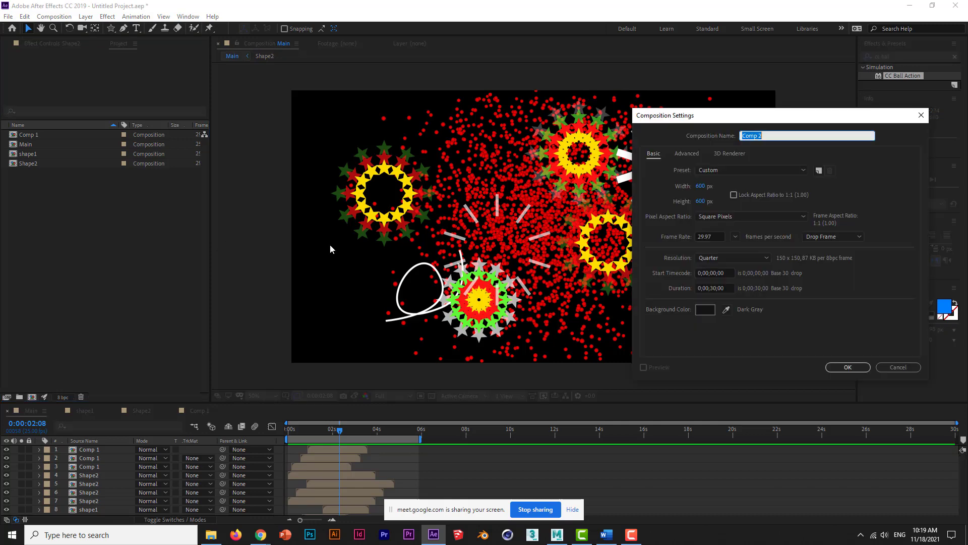
Step: Create a 500 × 500 px composition named s1 and add an empty shape layer to it
text(s1)
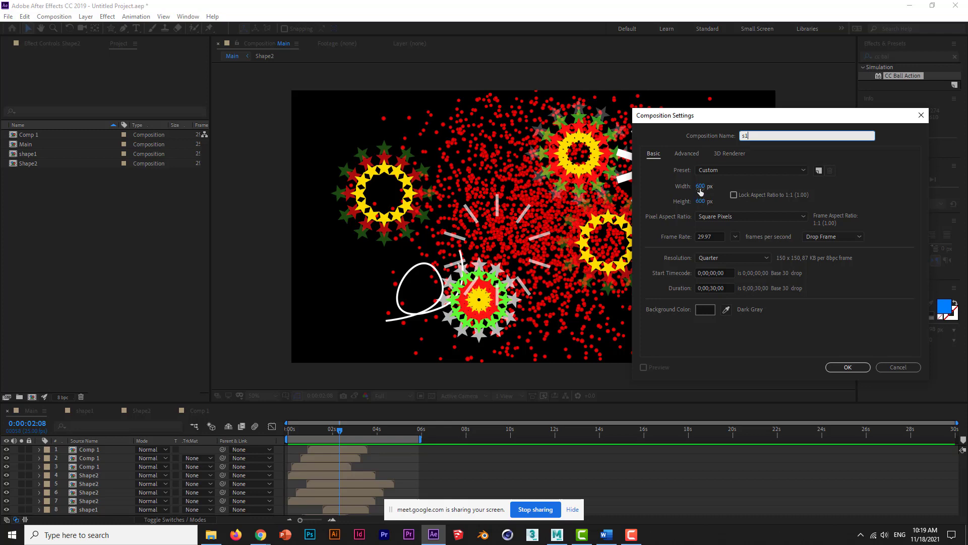
key(Return)
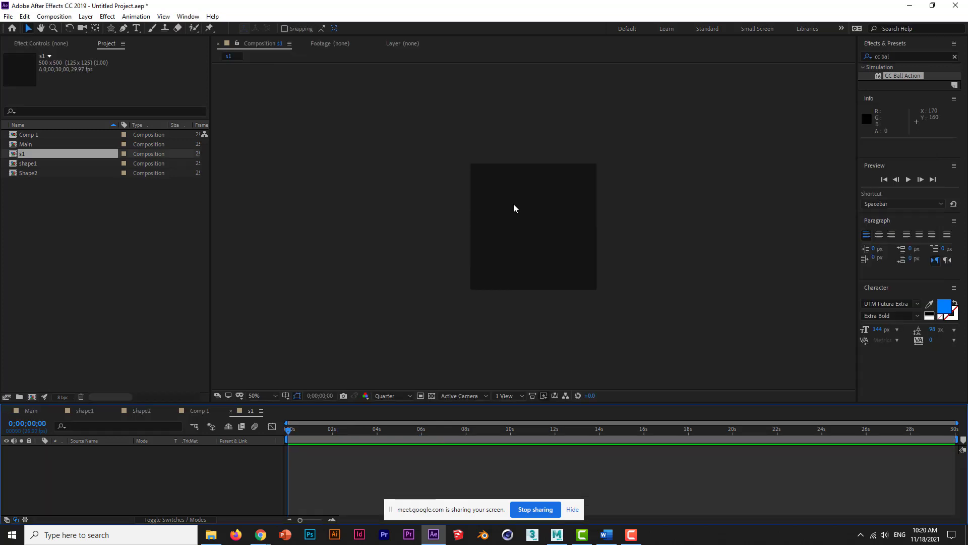
right_click(184, 469)
mouse_move(266, 357)
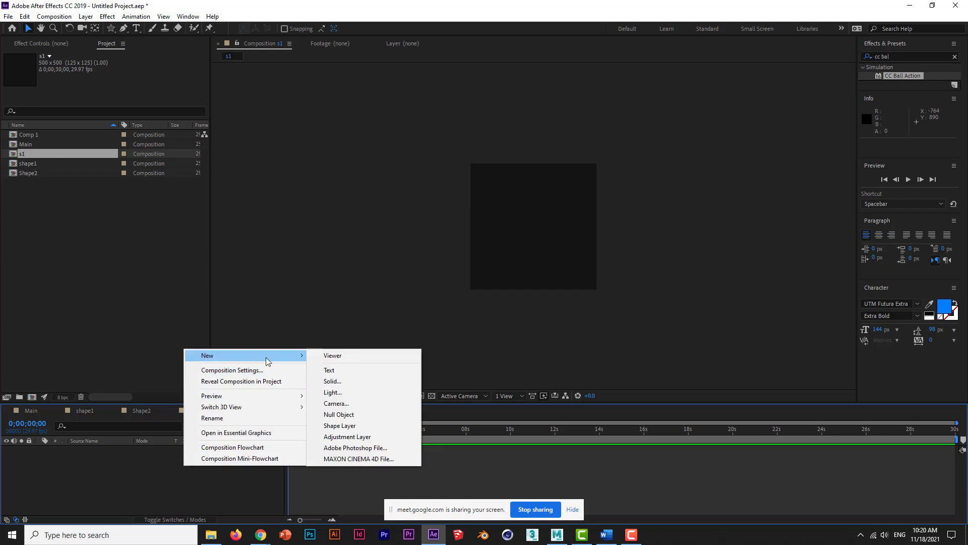
click(362, 428)
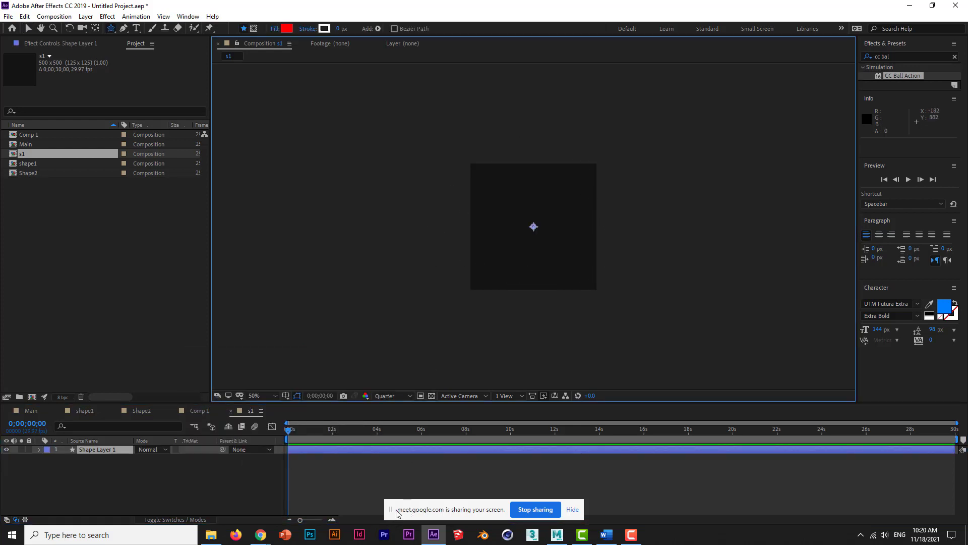
drag(396, 509, 634, 535)
Step: Add a path to the shape layer and draw an open curve with one loop across the composition using the Pen tool
click(378, 29)
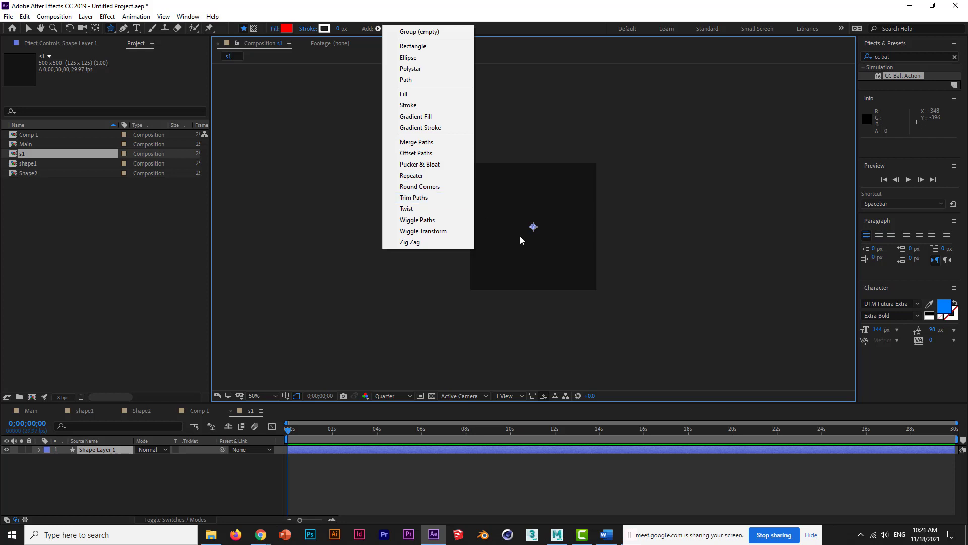
click(431, 80)
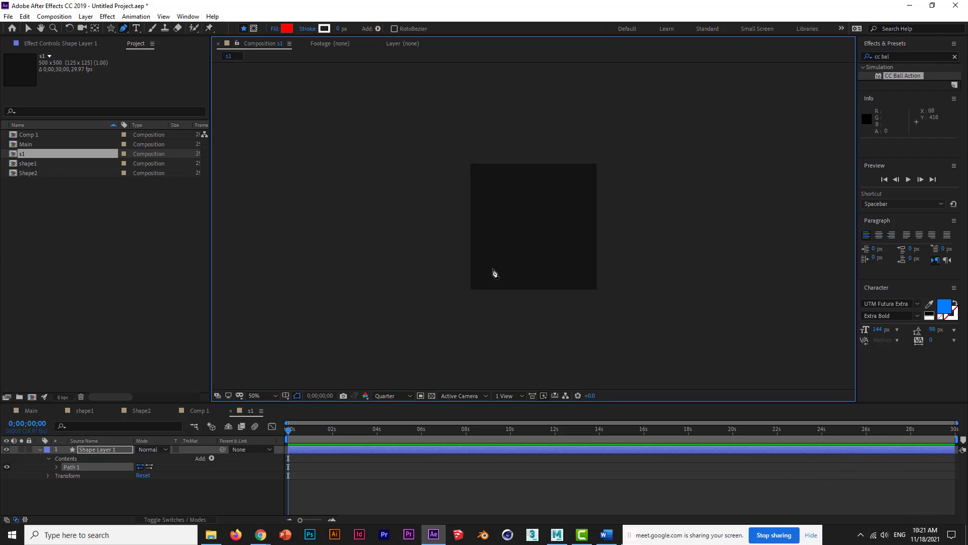
click(481, 280)
drag(552, 212, 522, 163)
drag(514, 254, 538, 283)
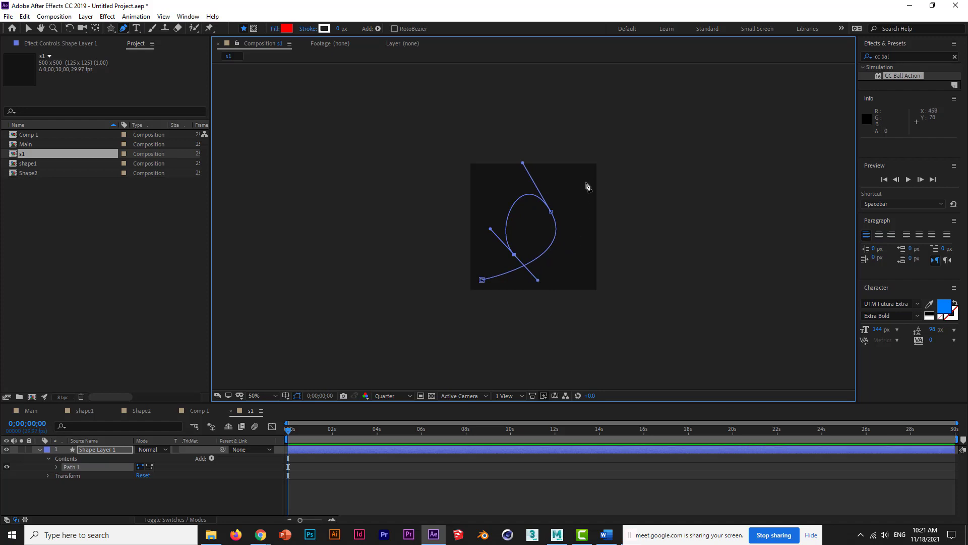
drag(586, 182, 597, 121)
key(ctrl+z)
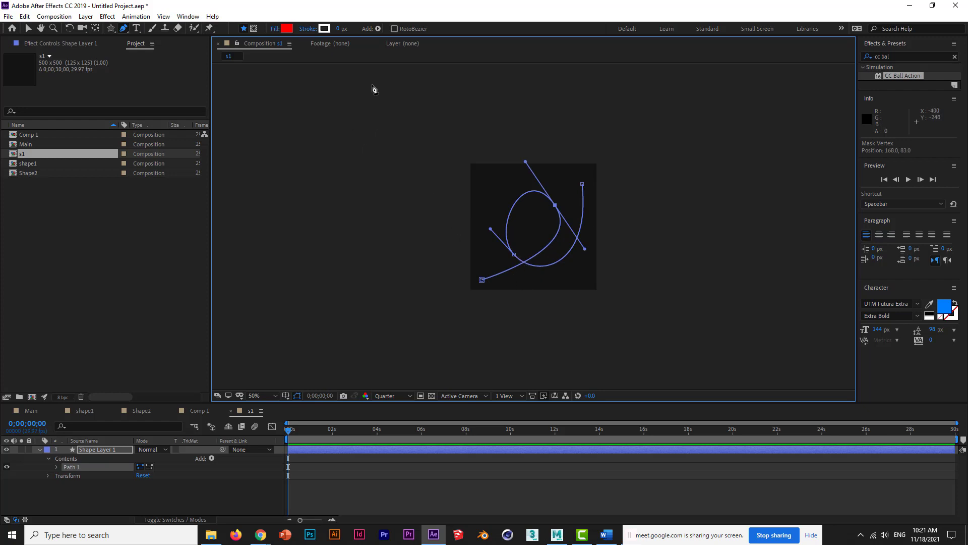
Step: Try a red fill on the looped path and delete it
click(379, 30)
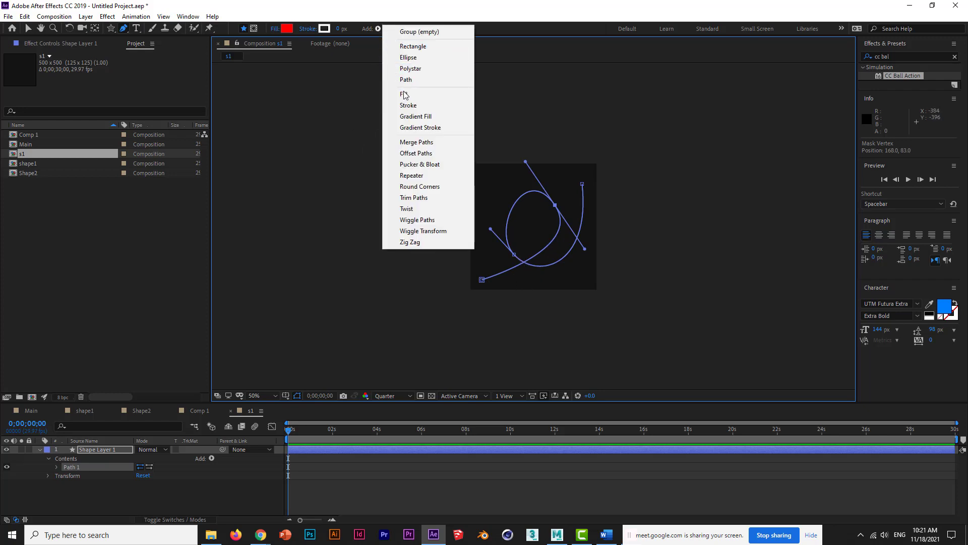
click(212, 458)
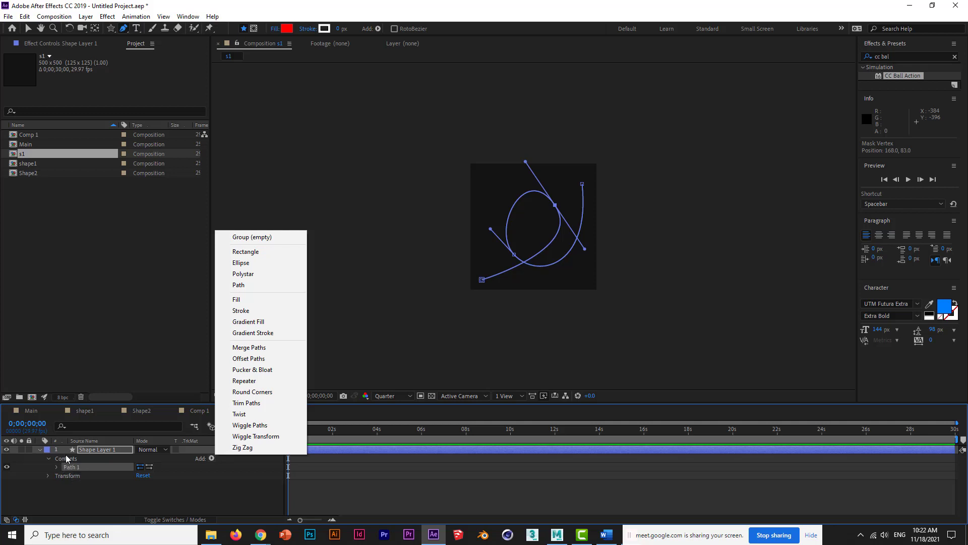
click(280, 300)
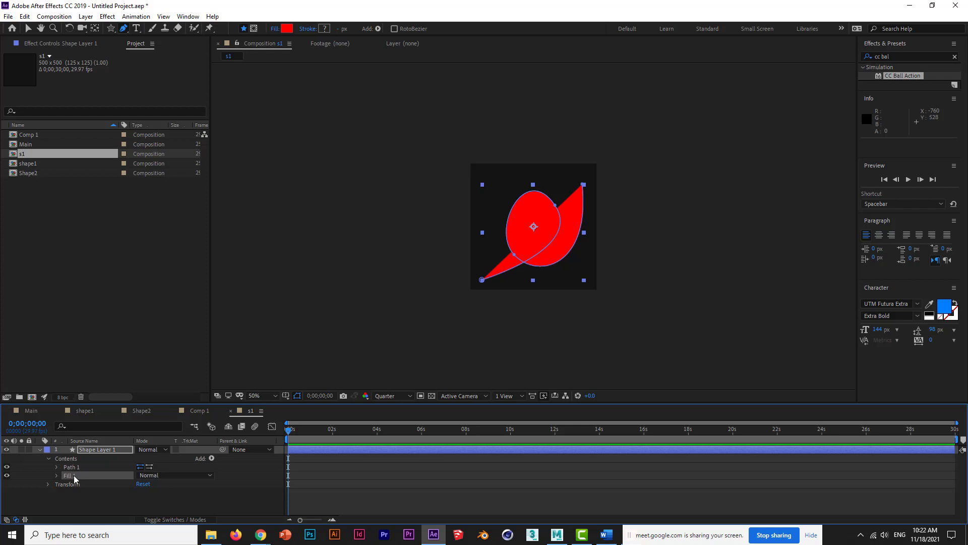
key(Delete)
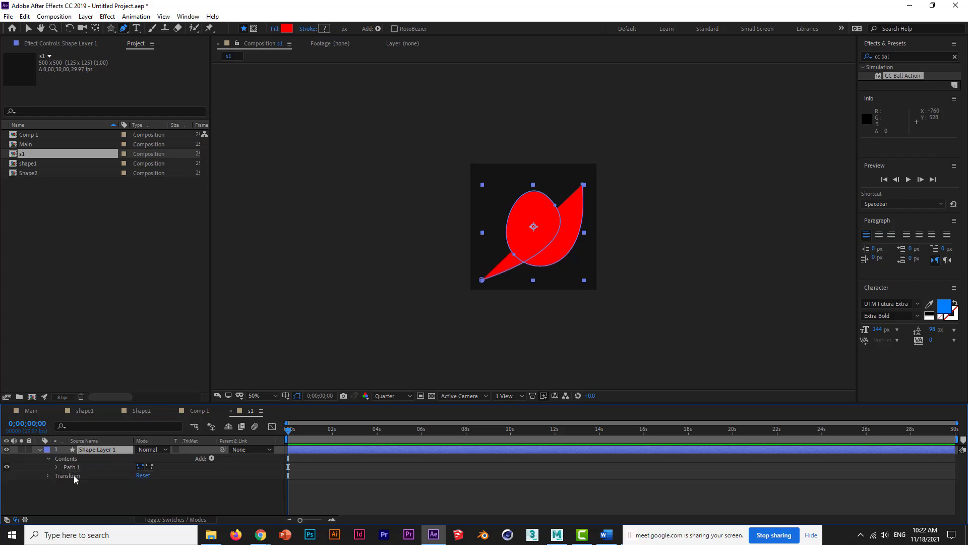
Step: Add a white stroke to the looped path and set its stroke width to 8
click(211, 458)
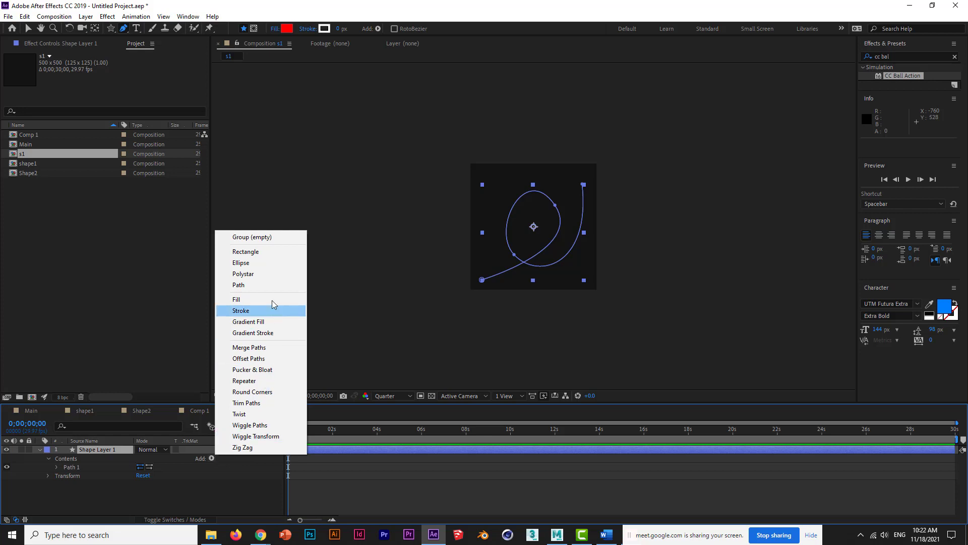
key(Escape)
scroll(88, 499, down, 2)
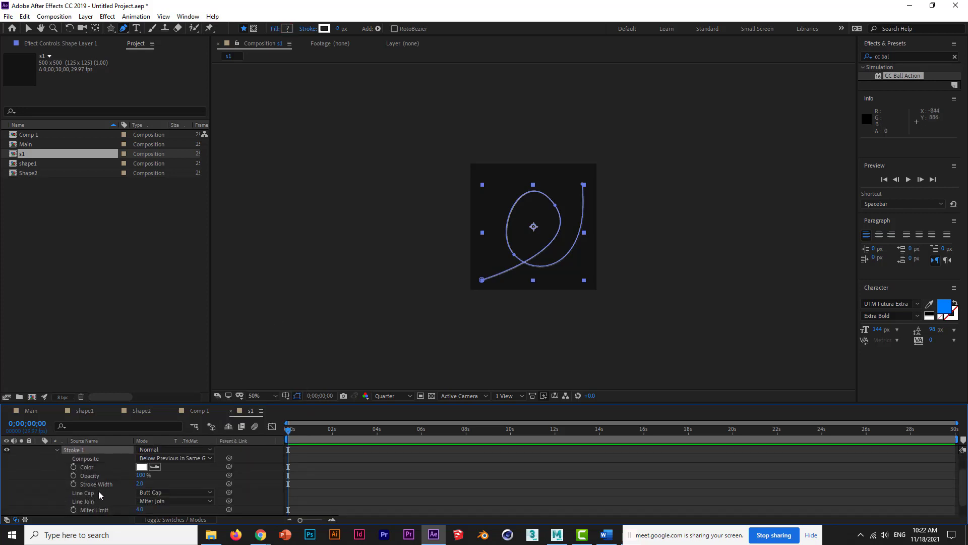
scroll(98, 491, up, 3)
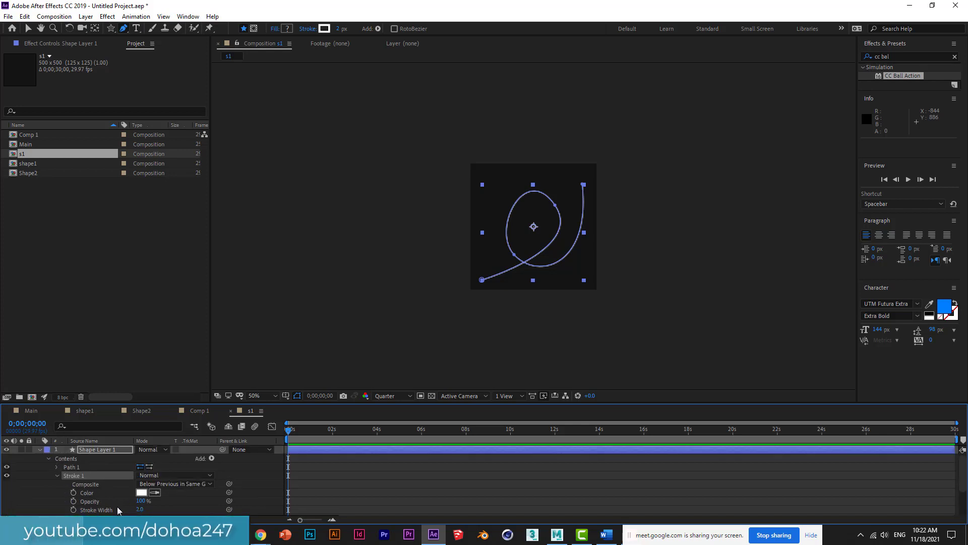
click(140, 509)
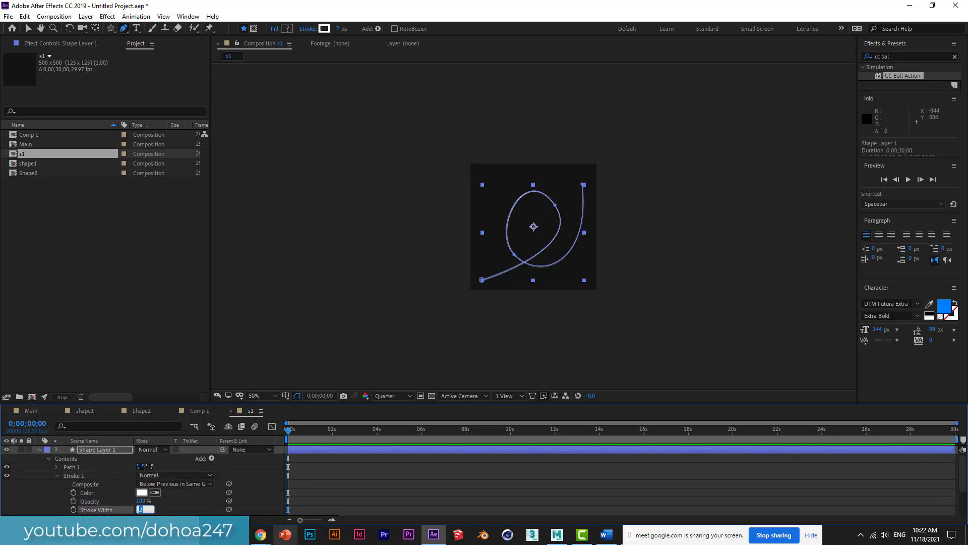
text(8)
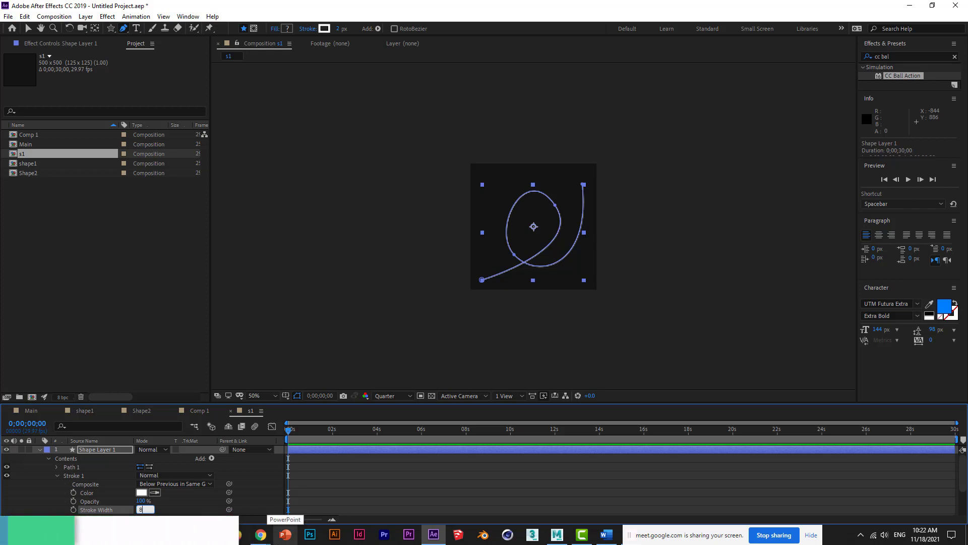
key(Return)
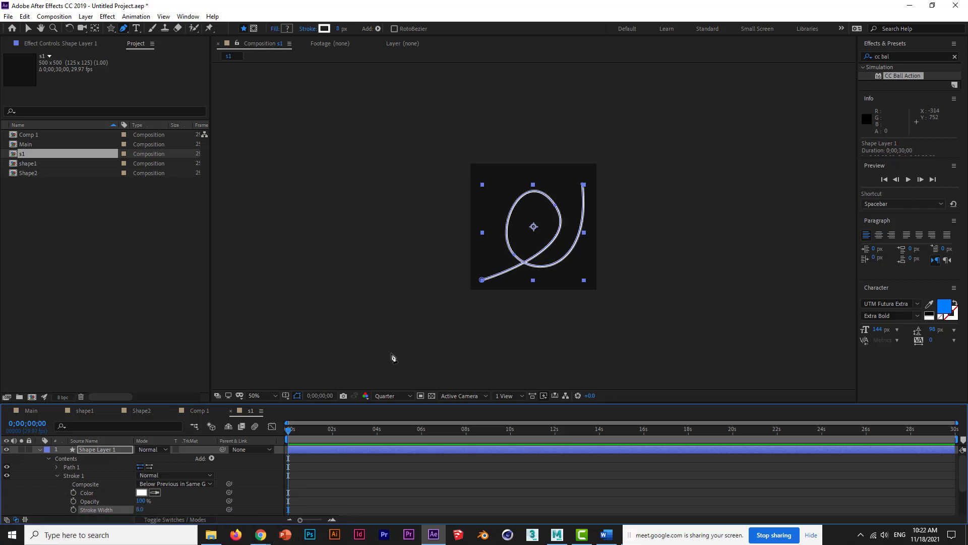
Step: Raise the preview resolution to half, add Trim Paths to the shape layer and expand its properties
click(401, 397)
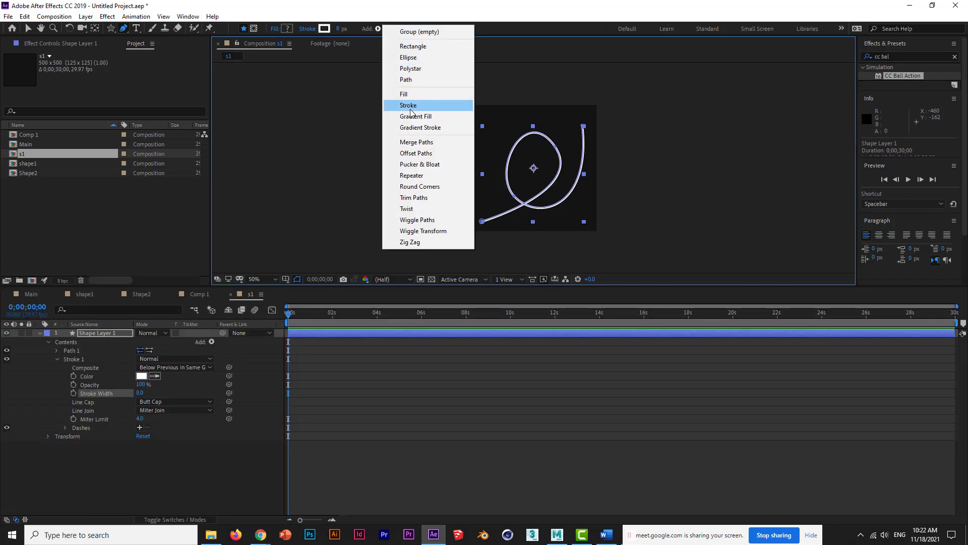
click(423, 200)
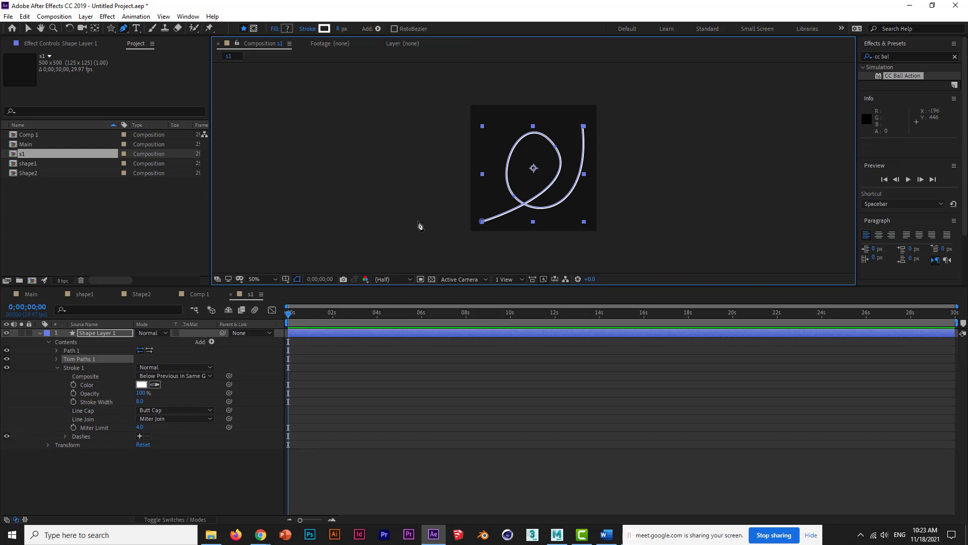
click(57, 359)
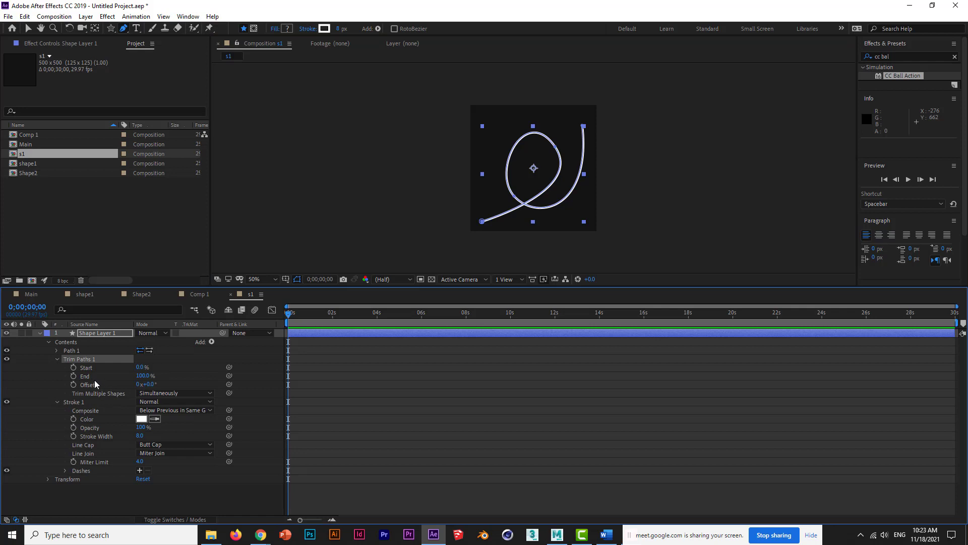
Step: Keyframe the Trim Paths End from 0% at 0;00;00;00 to 100% at 0;00;01;29
click(86, 377)
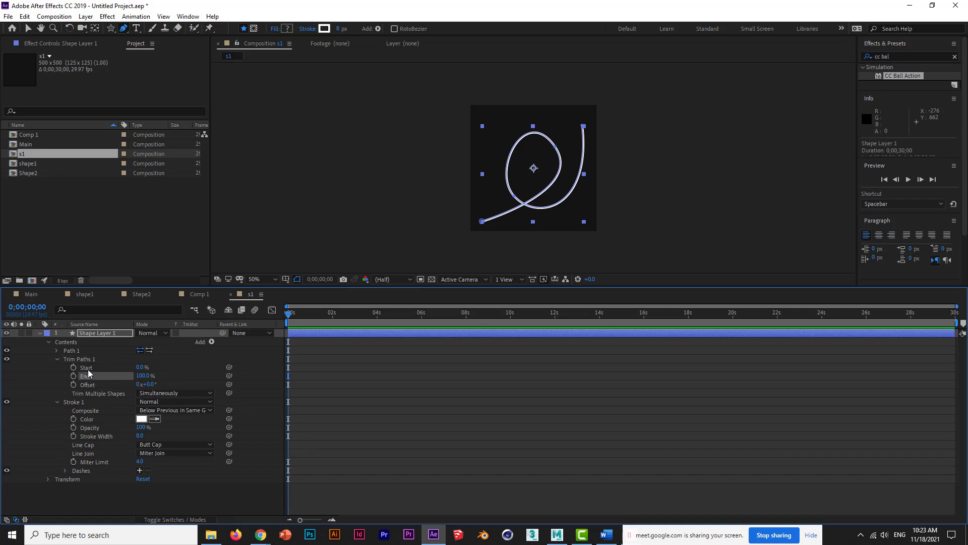
click(88, 370)
click(88, 377)
drag(150, 381, 73, 377)
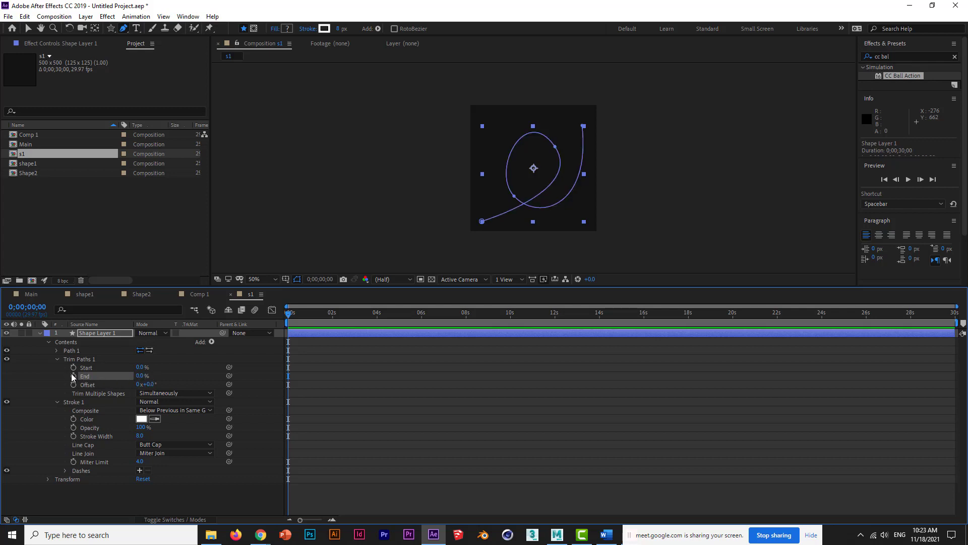
click(332, 313)
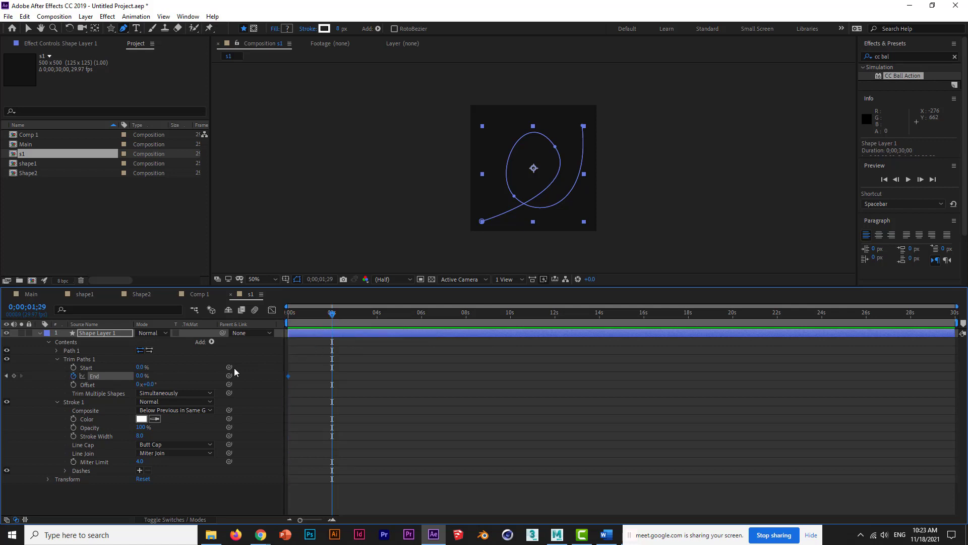
drag(146, 376, 337, 353)
Step: Preview the line's drawing-on animation from the beginning of the composition
drag(333, 314, 281, 317)
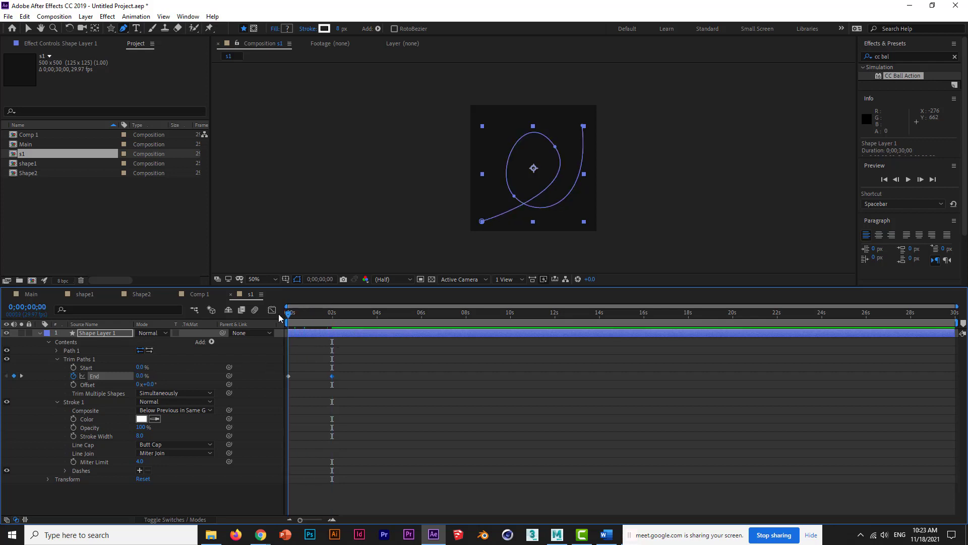
key(space)
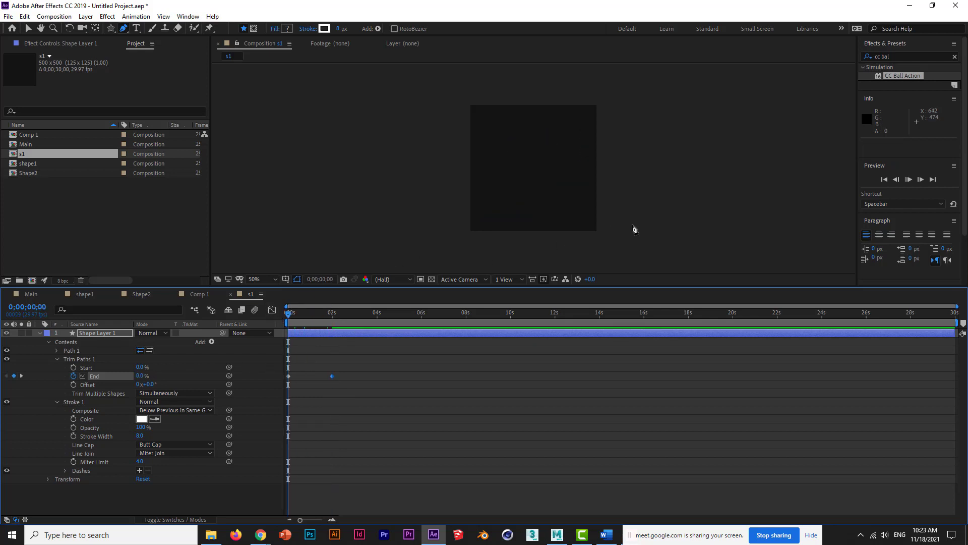
click(317, 332)
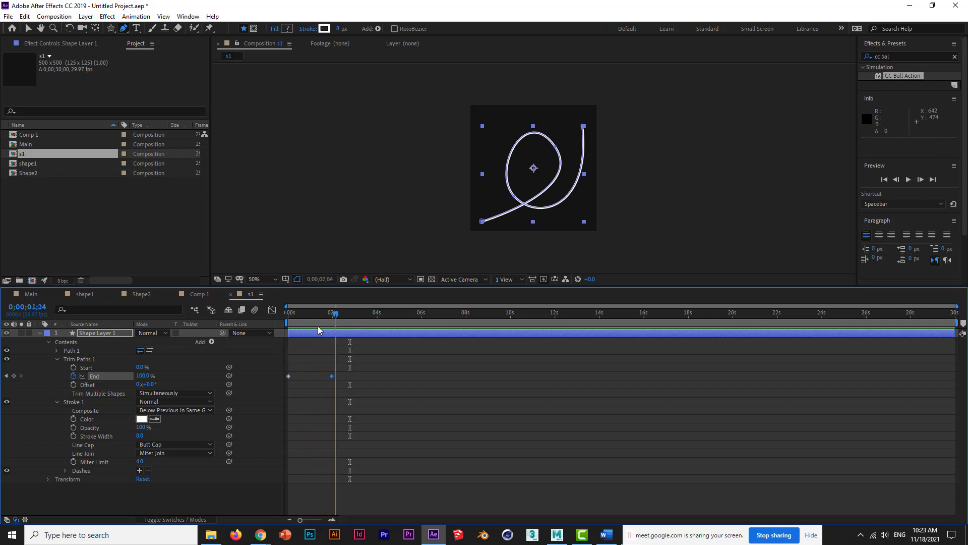
Step: Keyframe the Trim Paths Start at 0% at 0;00;00;29 and increase it at 0;00;03;03
mouse_move(317, 313)
mouse_down()
mouse_move(339, 329)
mouse_move(308, 330)
mouse_up()
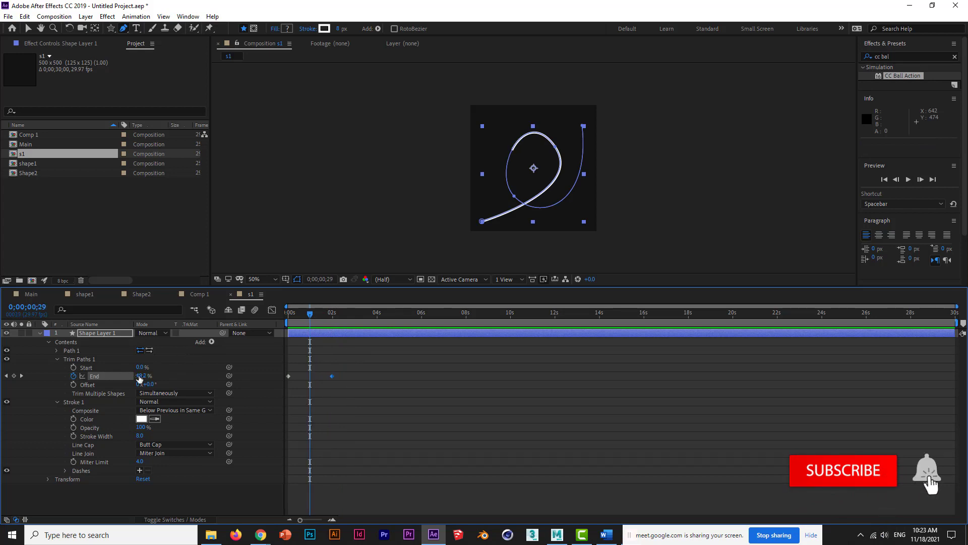
click(74, 368)
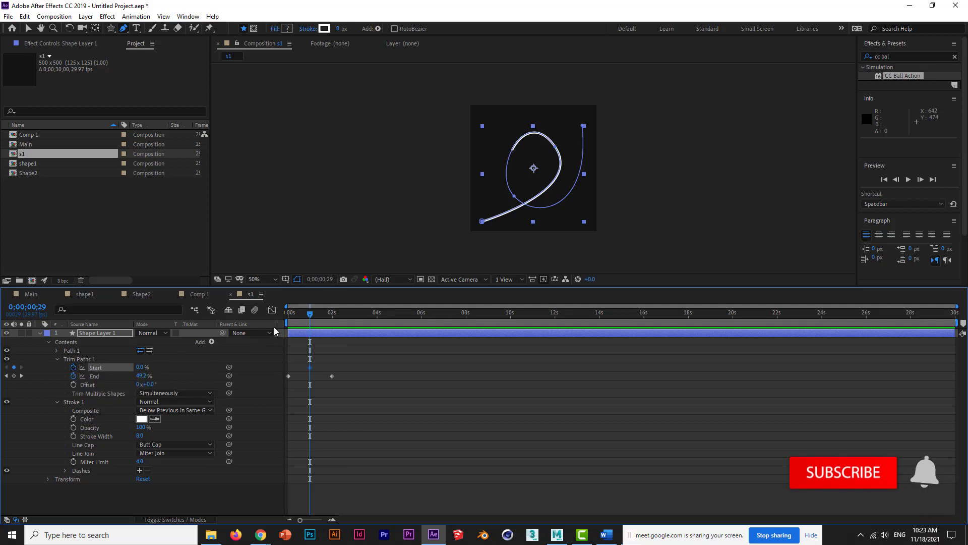
click(356, 314)
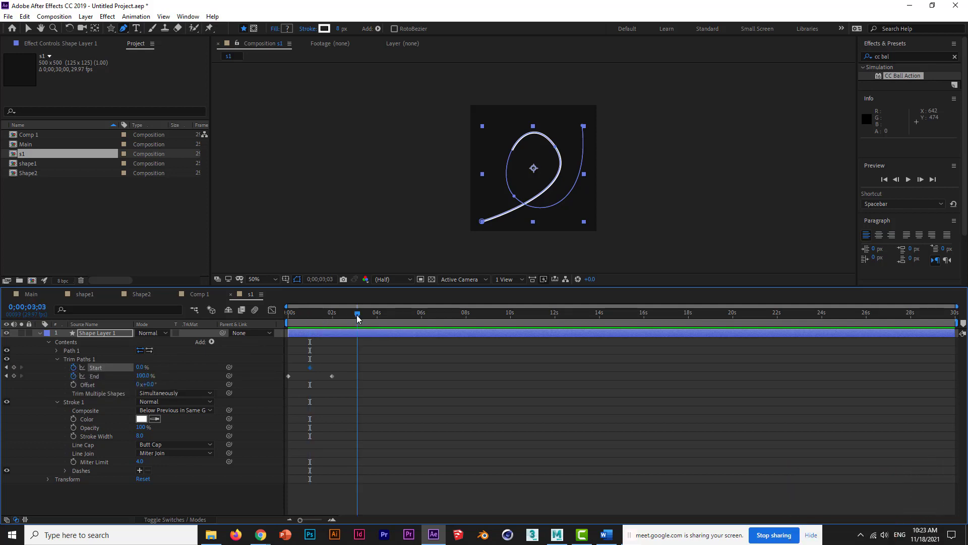
drag(142, 371, 214, 364)
Step: Deselect the shape layer with the Selection tool and play back the trimmed line animation
key(space)
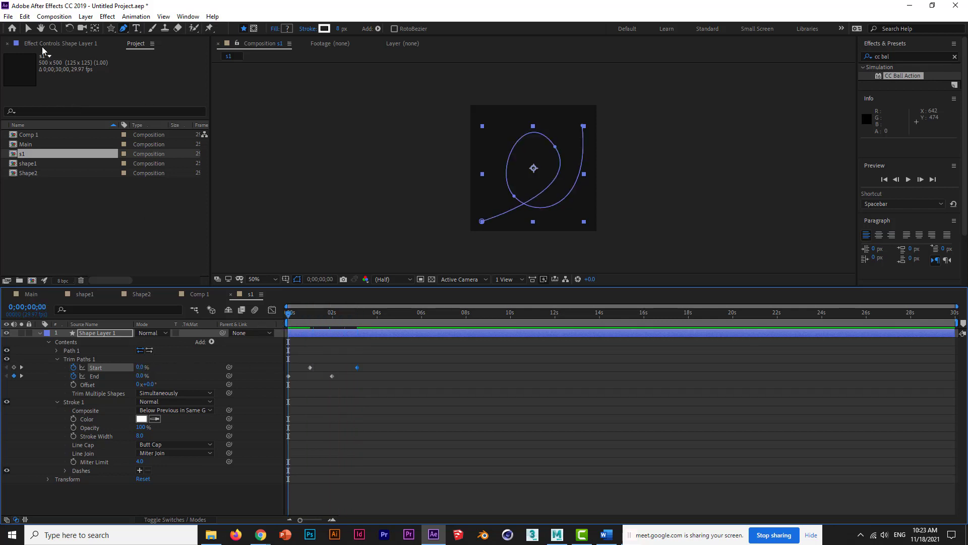
click(27, 28)
click(253, 141)
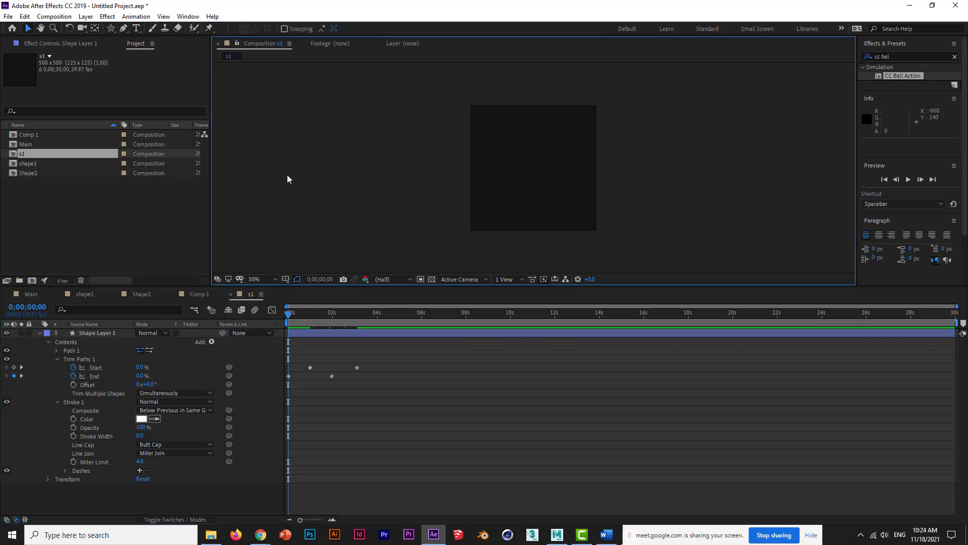
key(space)
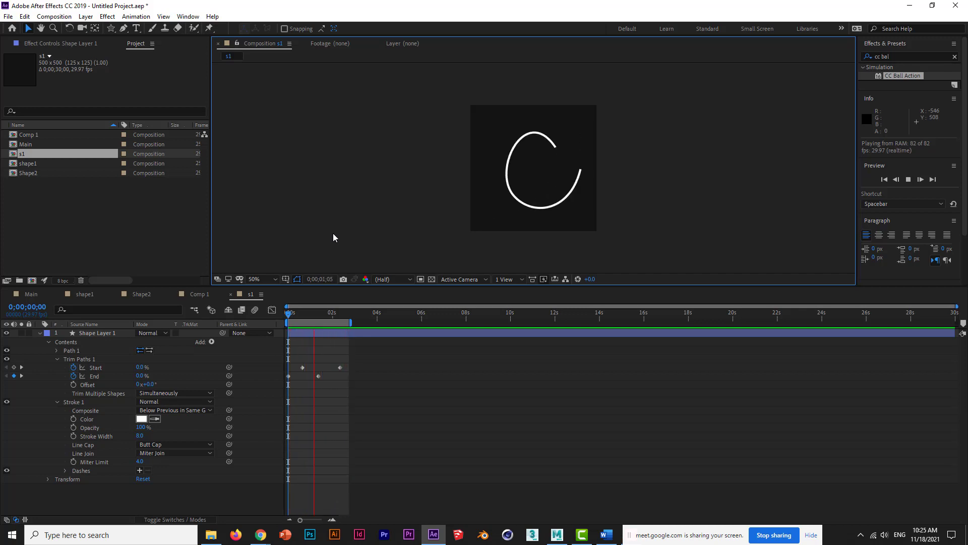
Step: Switch to the Word document LAB4.docx and review the first two steps of working with a shape layer
key(alt+Tab)
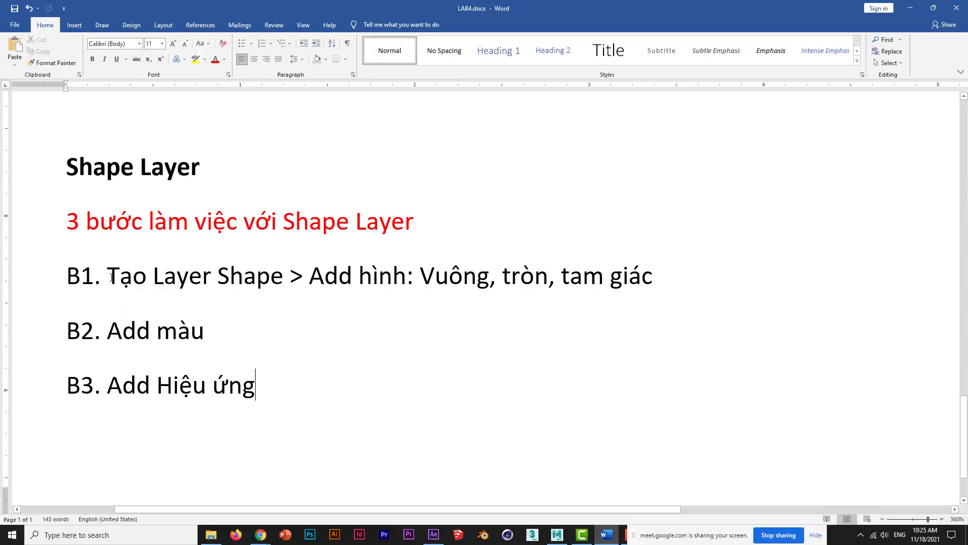
drag(111, 276, 557, 274)
drag(111, 331, 222, 333)
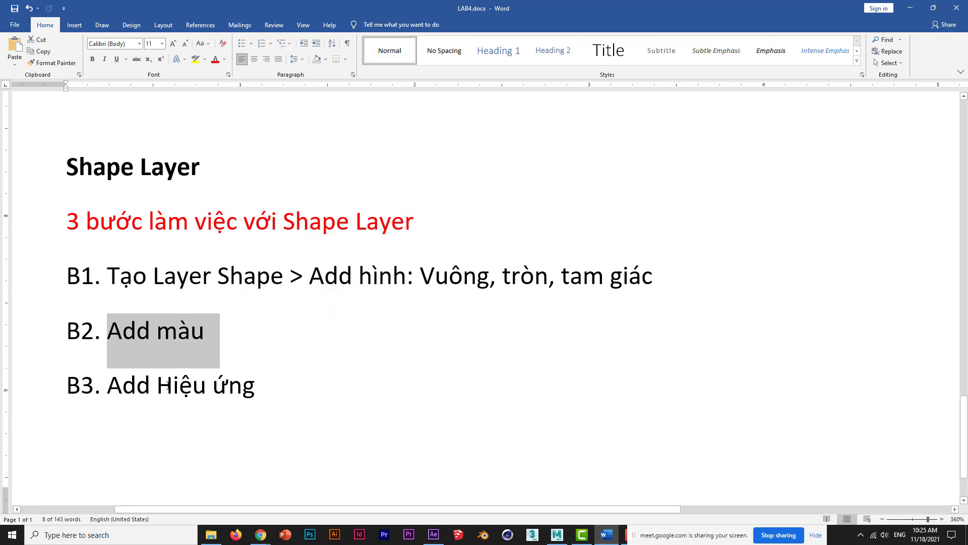
Step: Review the third step of working with a shape layer, Add Hiệu ứng, in the LAB4 document
drag(108, 388, 258, 385)
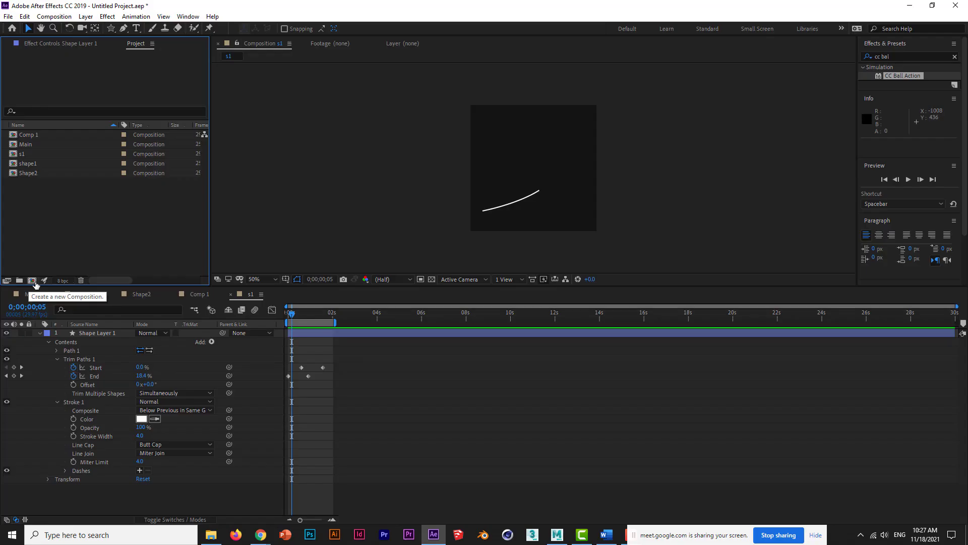
Step: Switch to After Effects and create a new composition named TVC with the HDTV 1080 25 preset
click(32, 280)
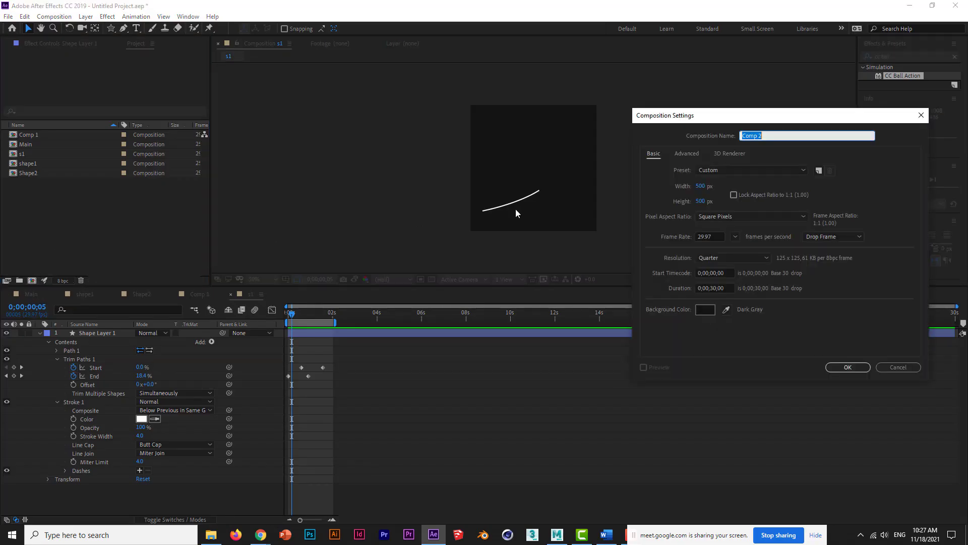
click(752, 171)
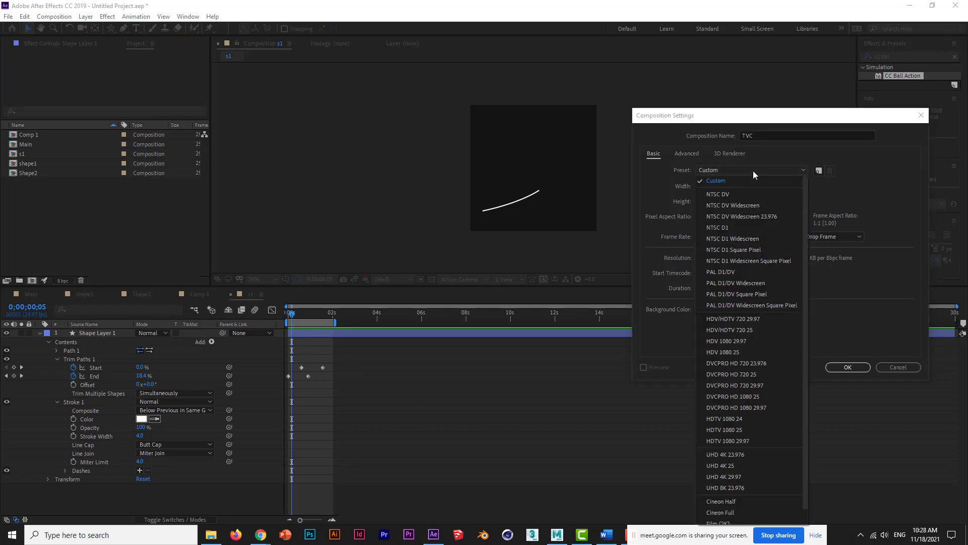
click(762, 429)
click(846, 367)
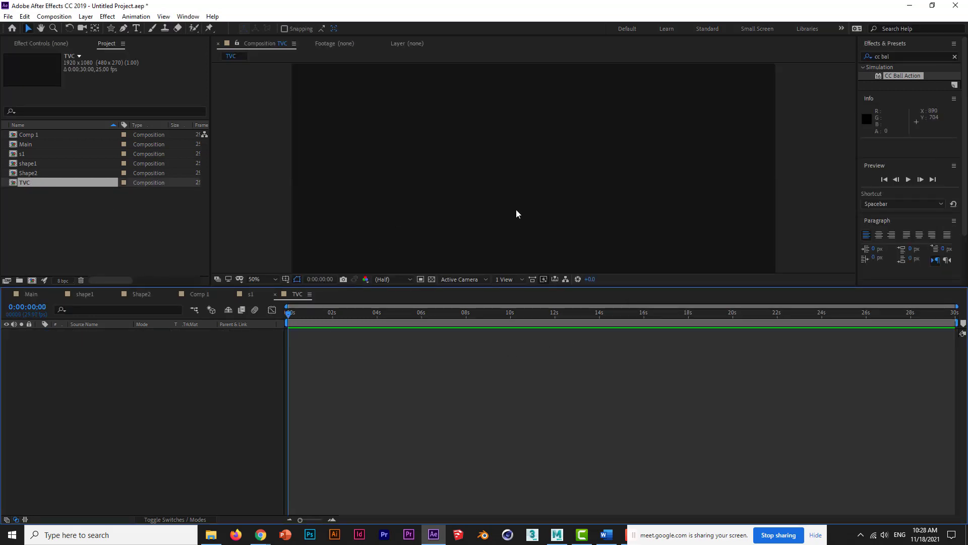
Step: Place four instances of the s1 composition at different spots in the TVC frame and check the lines at 0:00:00:12
key(comma)
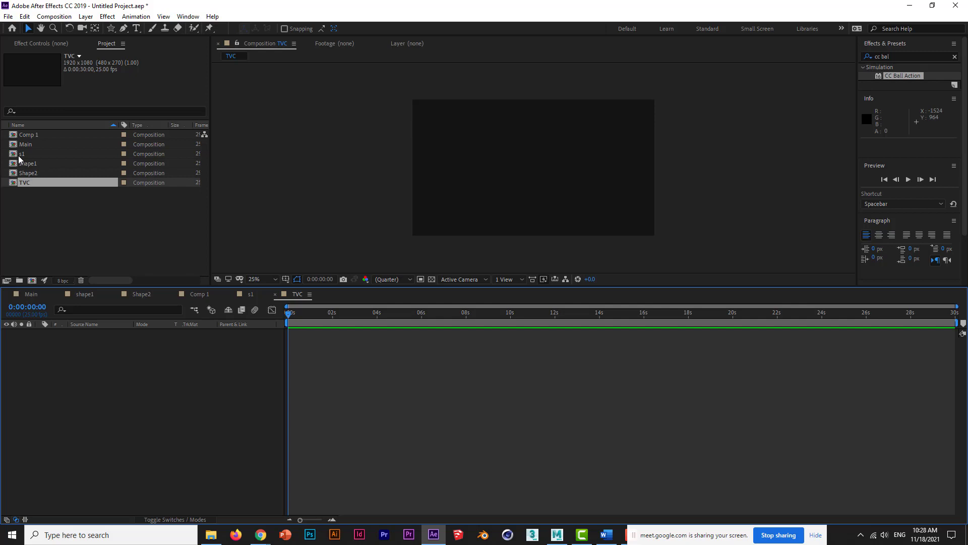
drag(20, 160, 368, 154)
drag(20, 159, 592, 198)
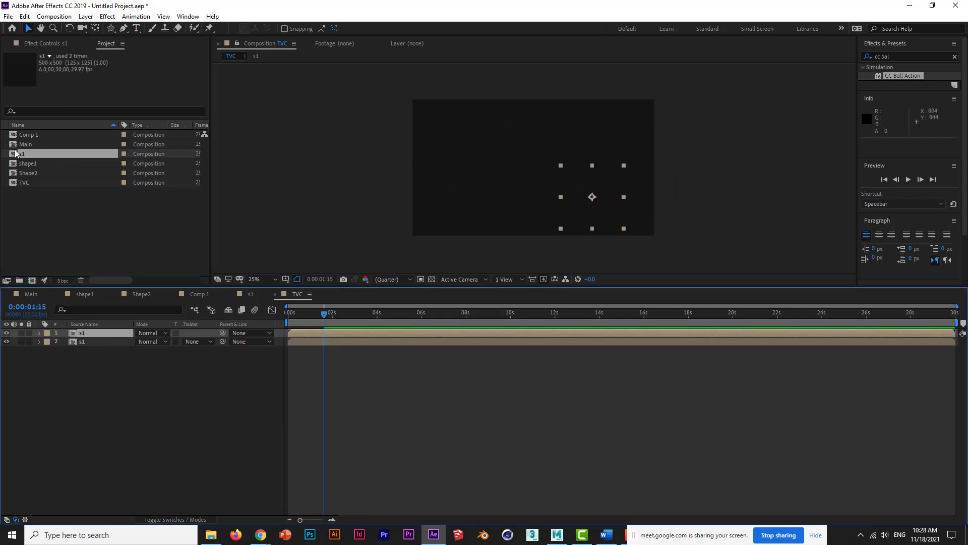
drag(18, 157, 320, 315)
drag(320, 313, 301, 315)
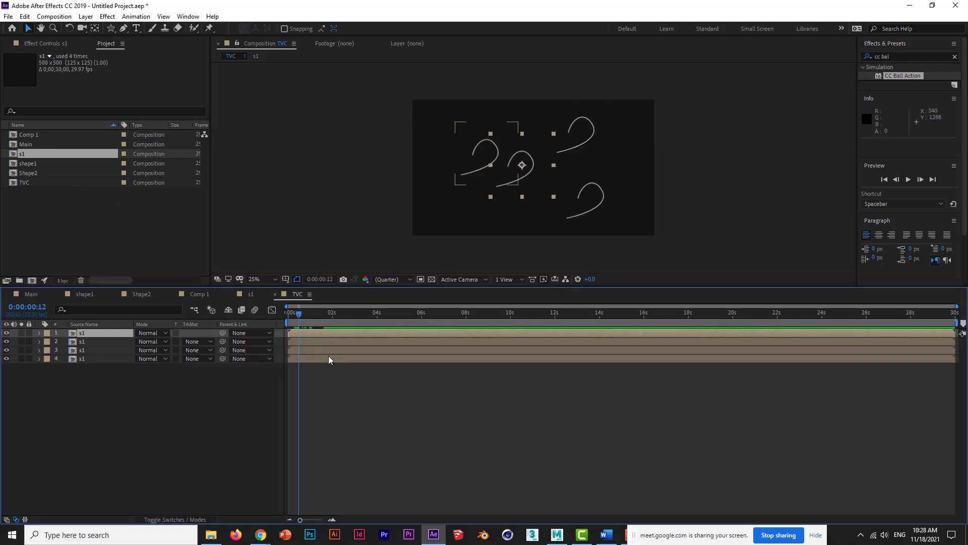
Step: Stagger the start times of the upper three s1 layers, delaying the topmost by 0:00:01:04, and play the animation from the beginning
drag(322, 351, 278, 323)
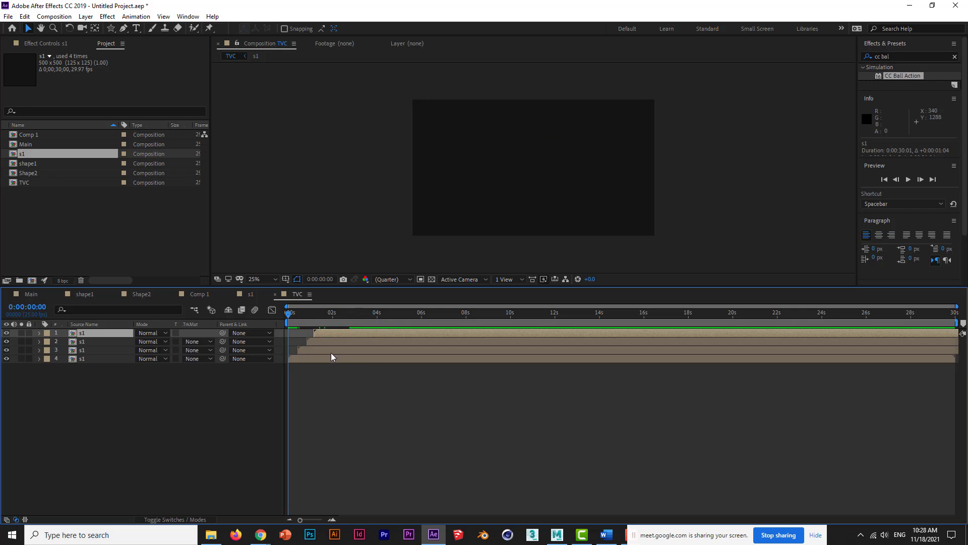
key(space)
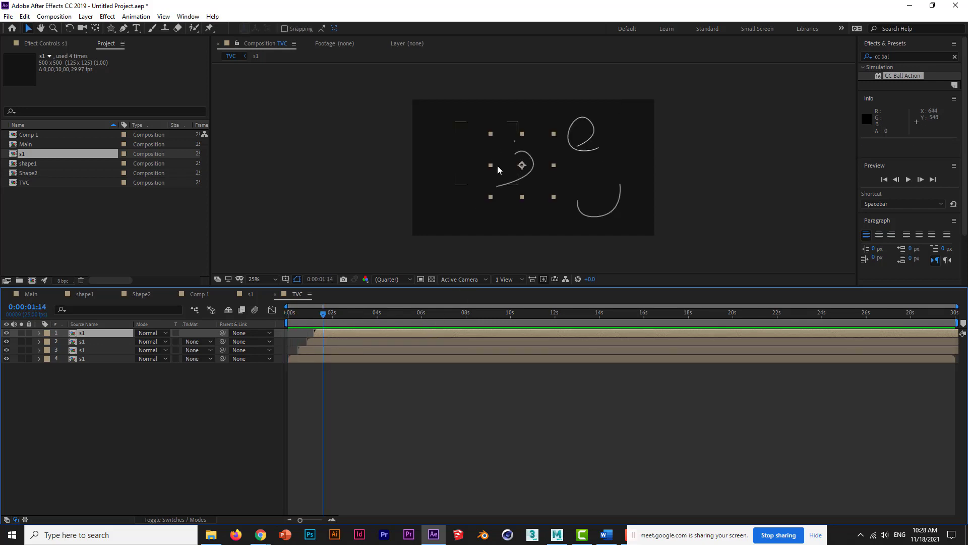
Step: Vary the sizes of the s1 instances, scaling layer 1 to 63.2%, layer 2 to about 141.6% and layer 3 to 79.2%
click(531, 156)
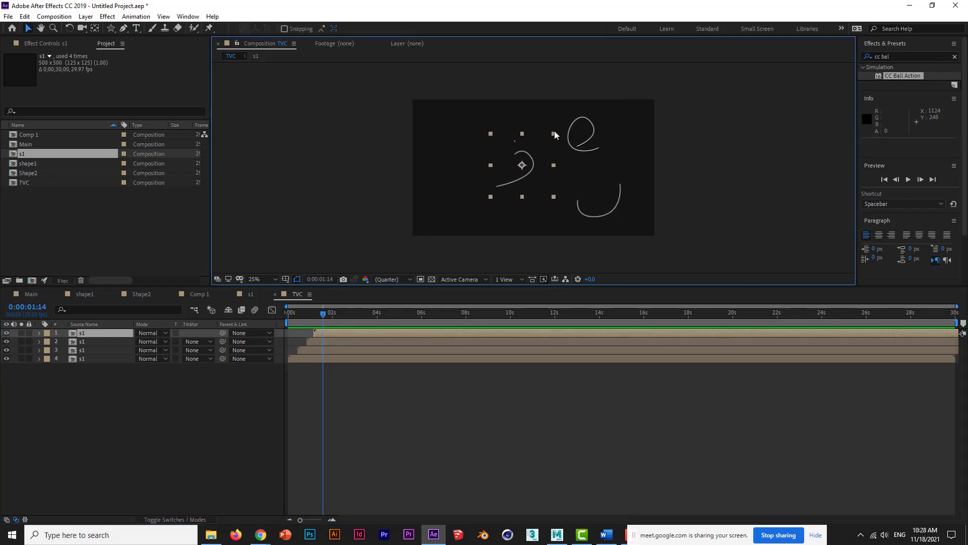
drag(555, 131, 540, 135)
click(575, 131)
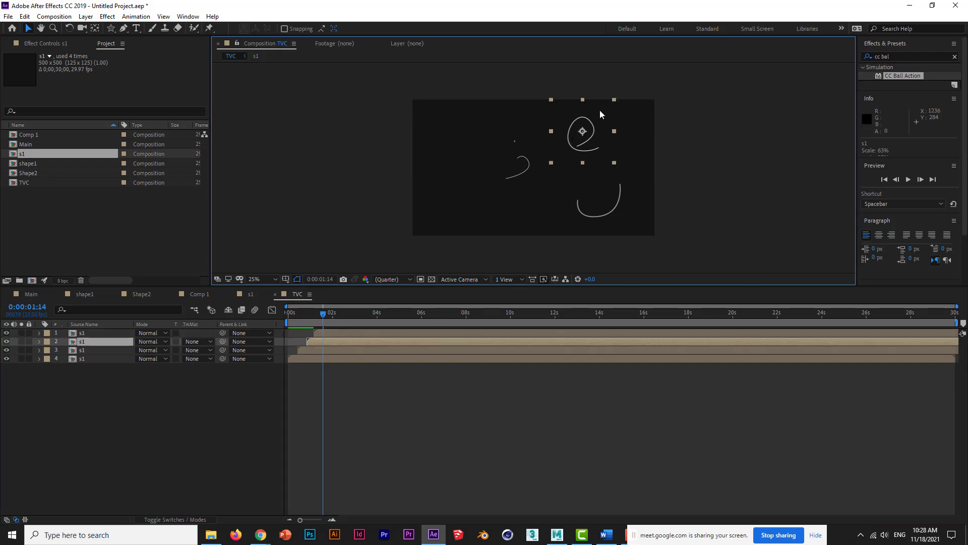
drag(615, 98, 632, 84)
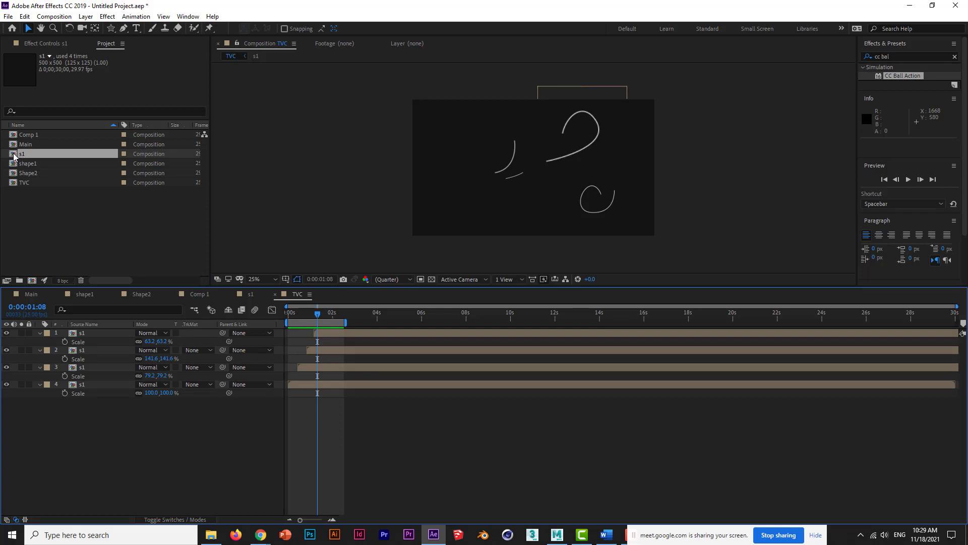
Step: Open the s1 composition and trim it to its work area
double_click(20, 154)
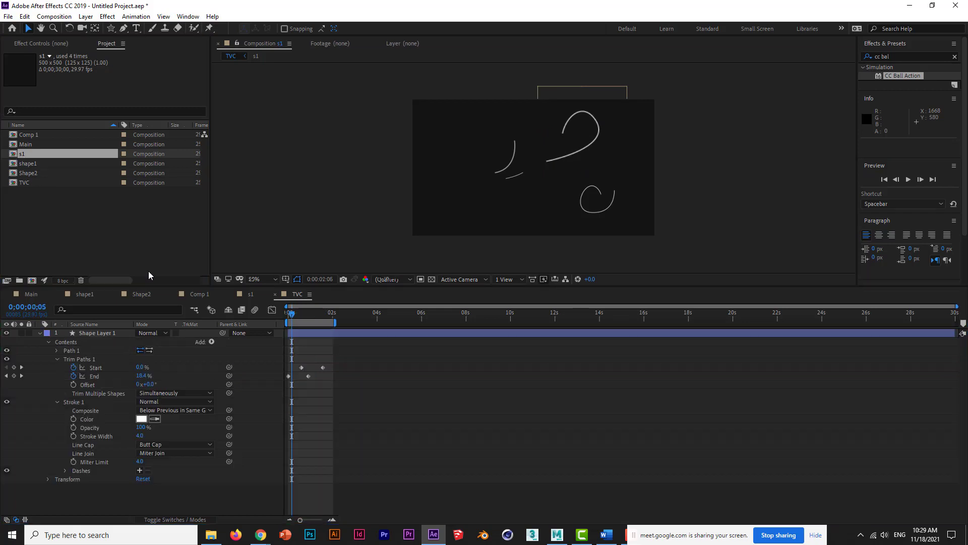
right_click(324, 323)
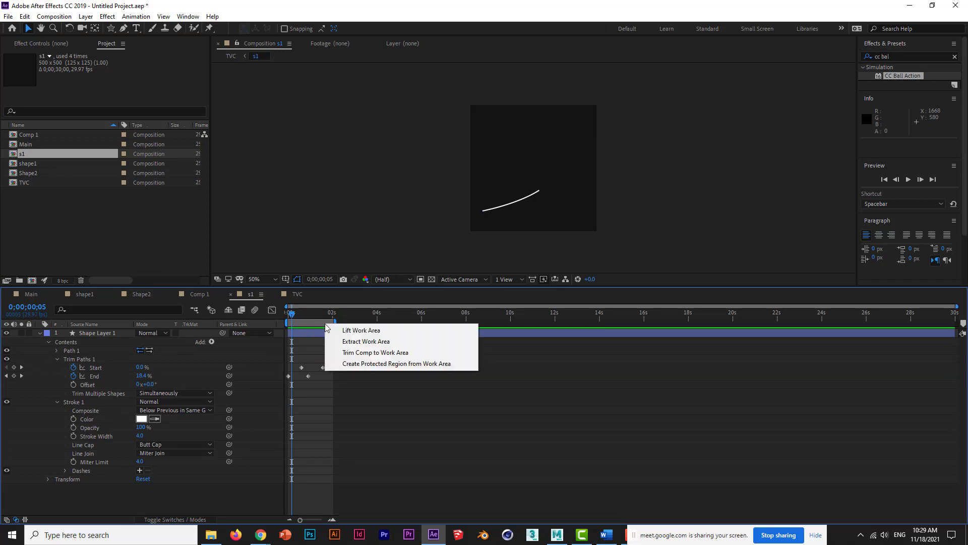
click(361, 353)
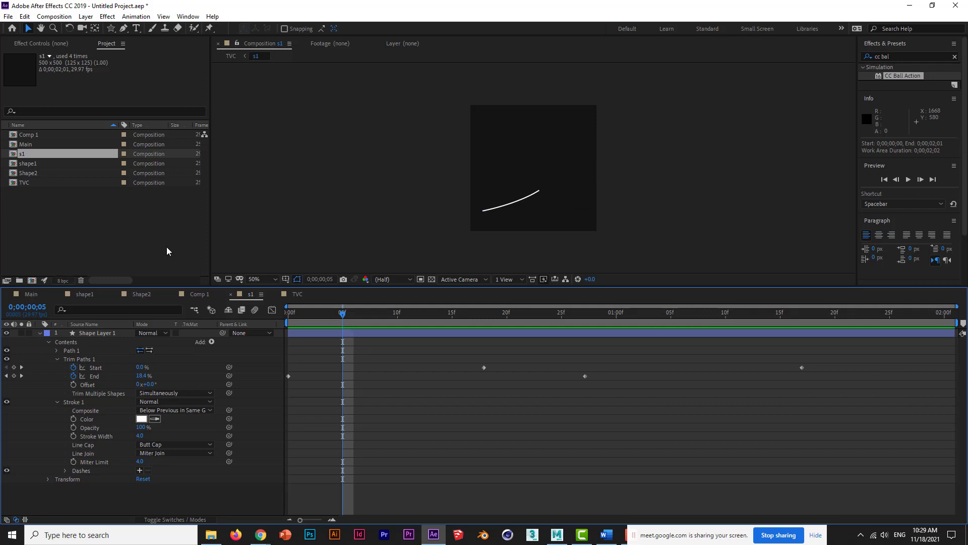
Step: Return to the TVC composition, extend the work area end to 0:00:03:18 and preview the staggered line animations
click(296, 294)
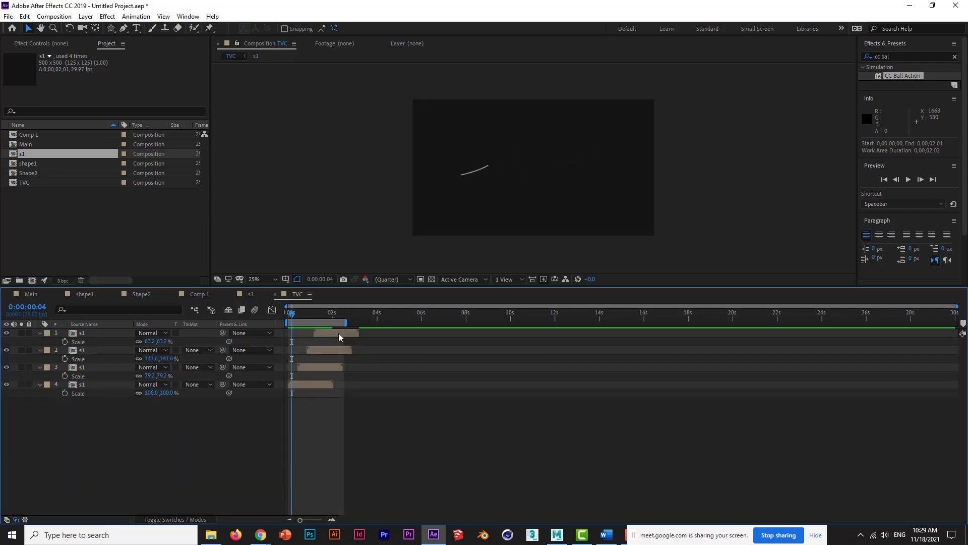
drag(346, 323, 373, 322)
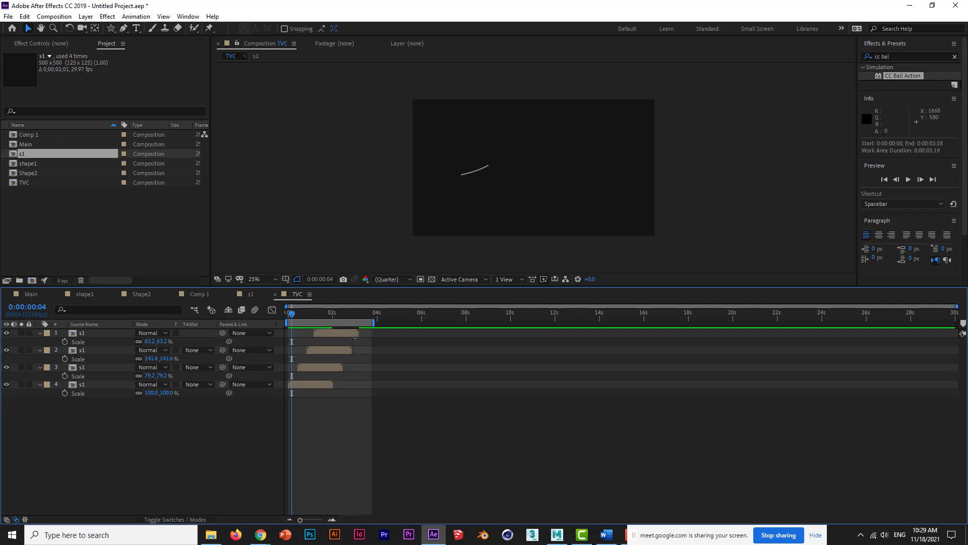
key(space)
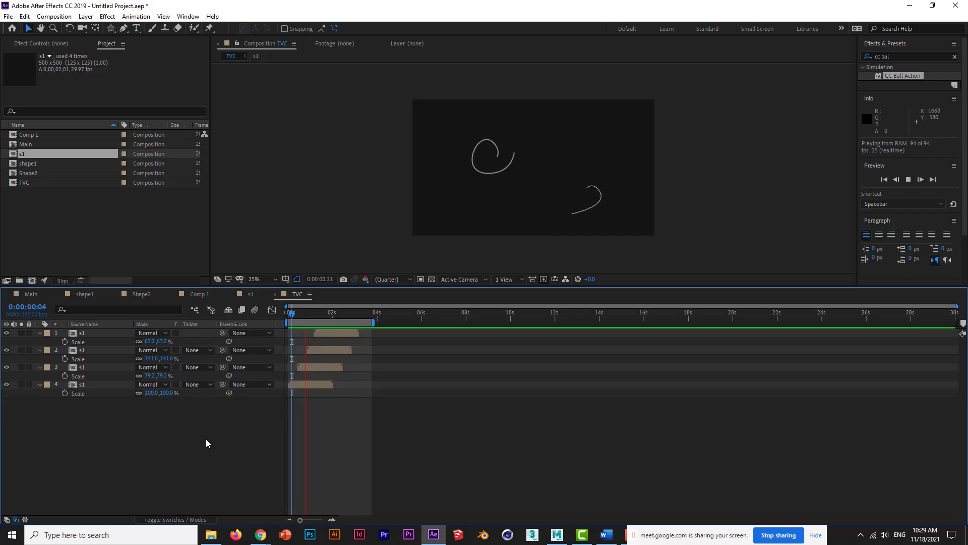
key(space)
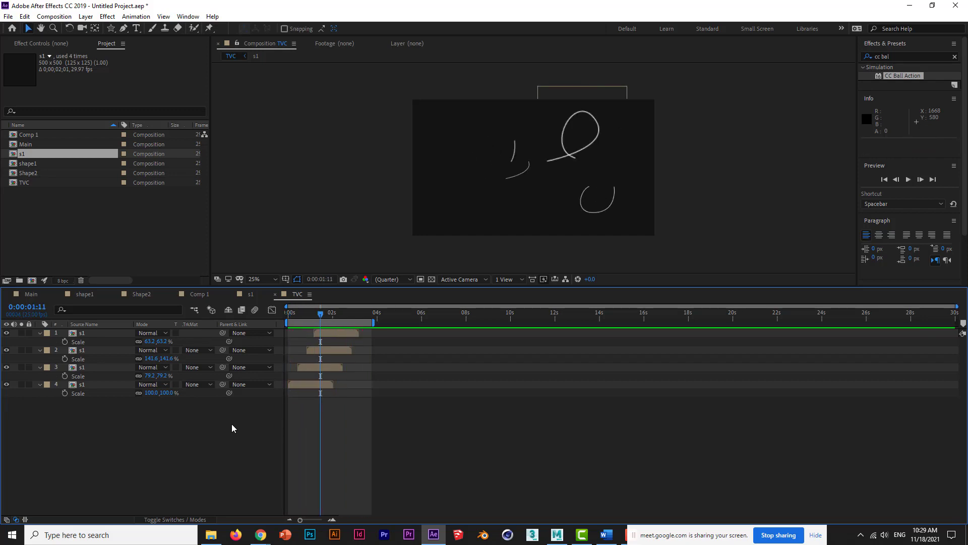
Step: Create a new composition 400 px wide and 400 px high, keeping the default name Comp 2
click(31, 280)
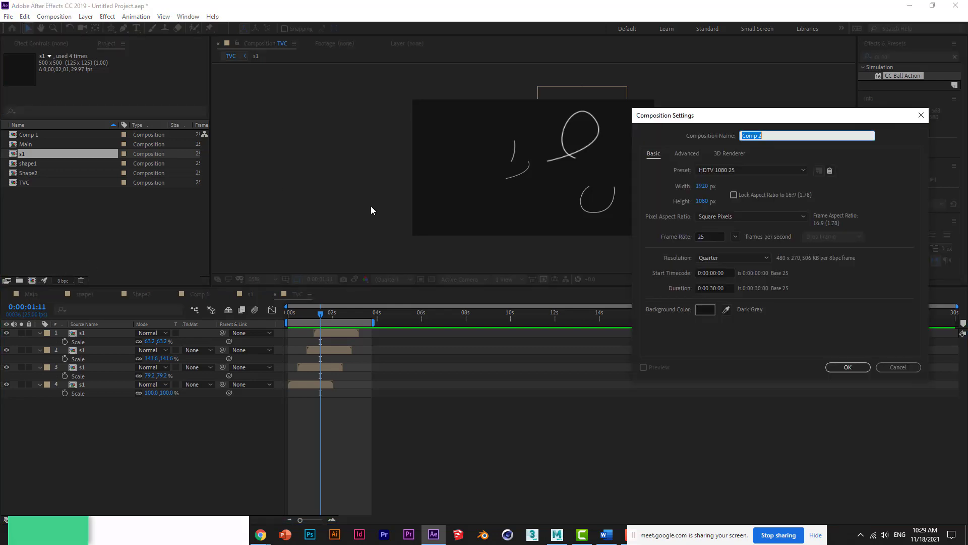
click(713, 187)
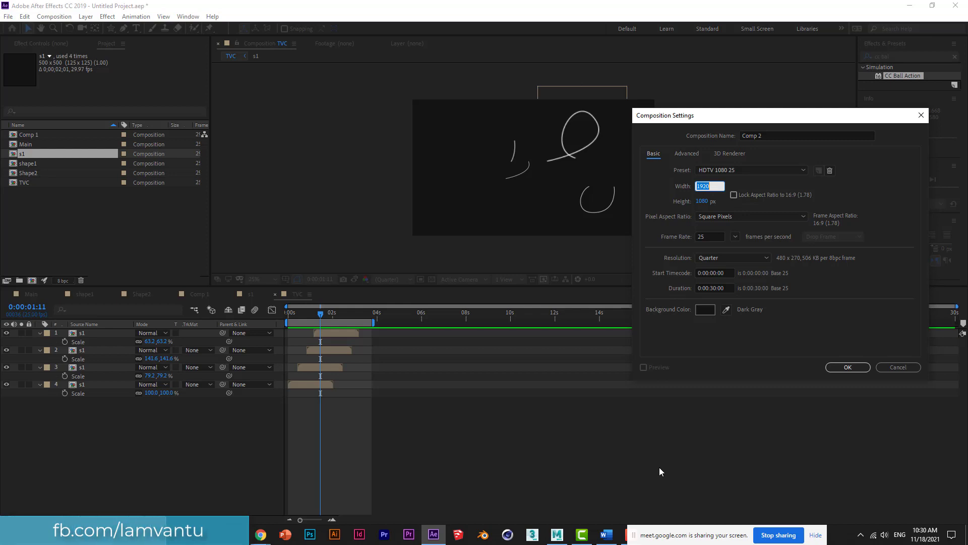
text(400)
key(Tab)
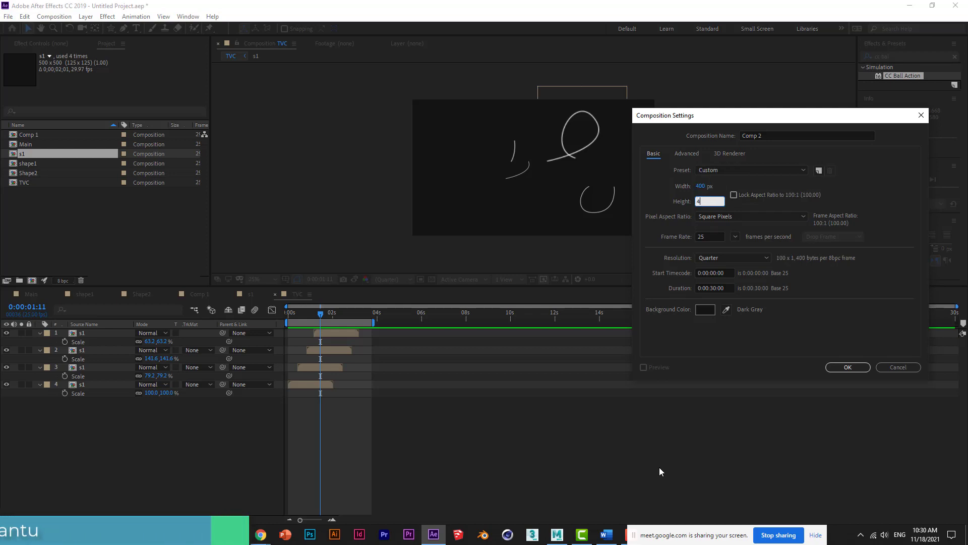
text(400)
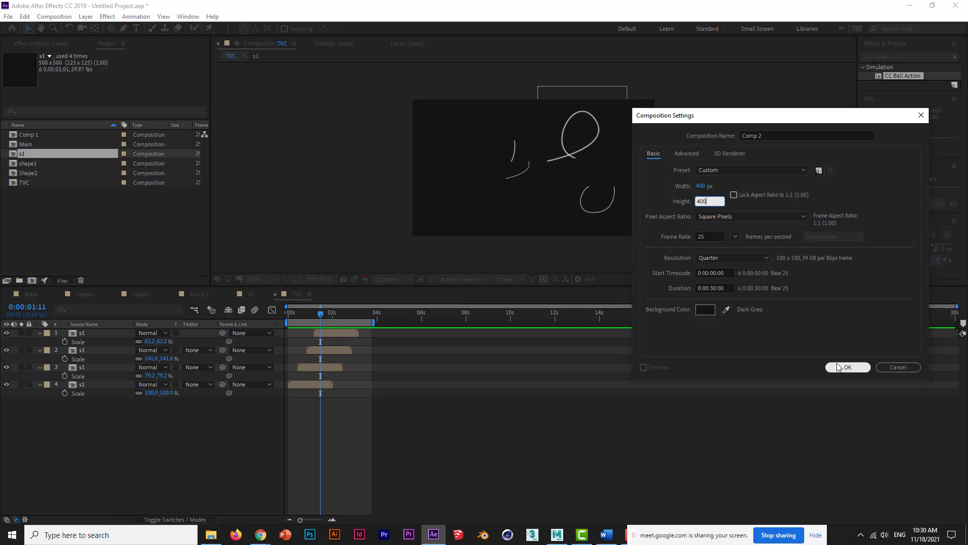
click(840, 367)
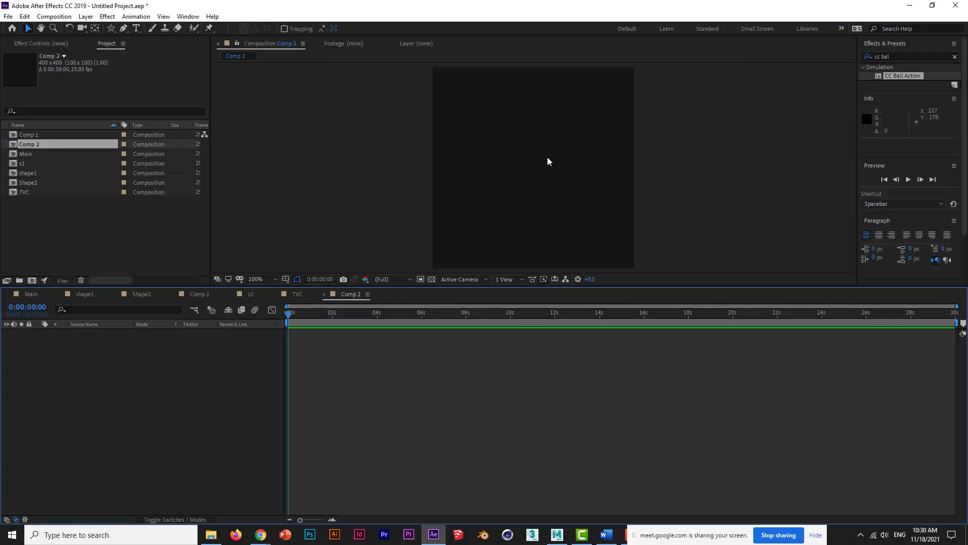
Step: Add a new shape layer to the Comp 2 composition
key(comma)
key(comma)
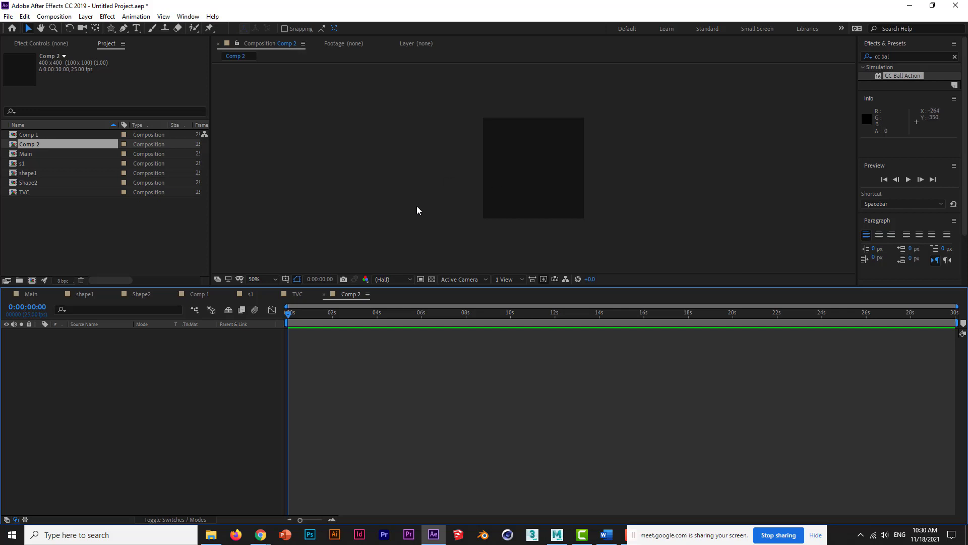
right_click(223, 392)
mouse_move(282, 400)
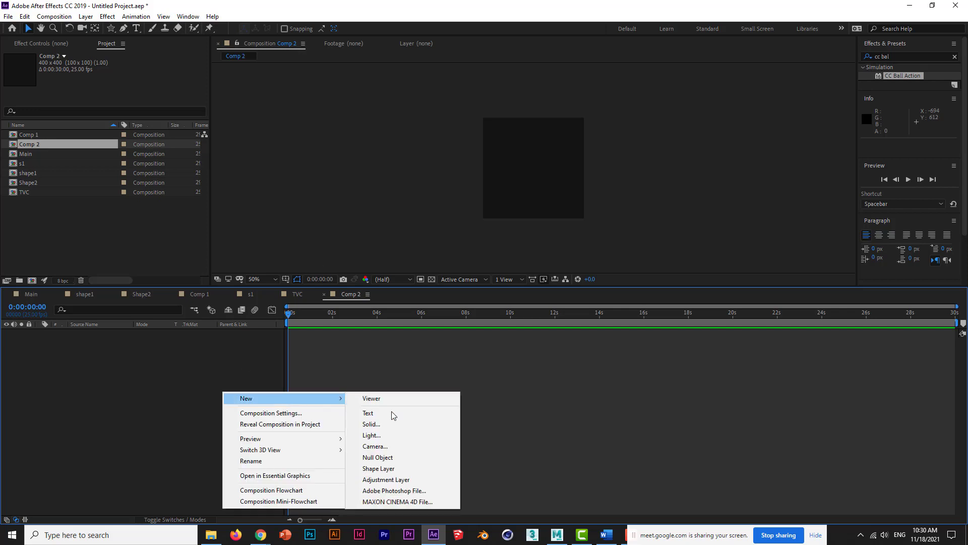
click(399, 468)
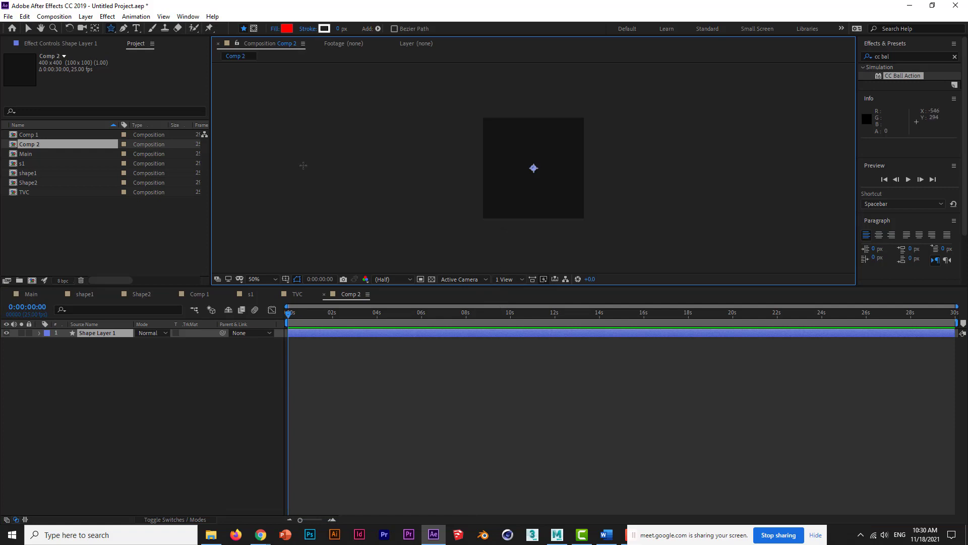
Step: Add an Ellipse path and a Fill to the shape layer
click(378, 29)
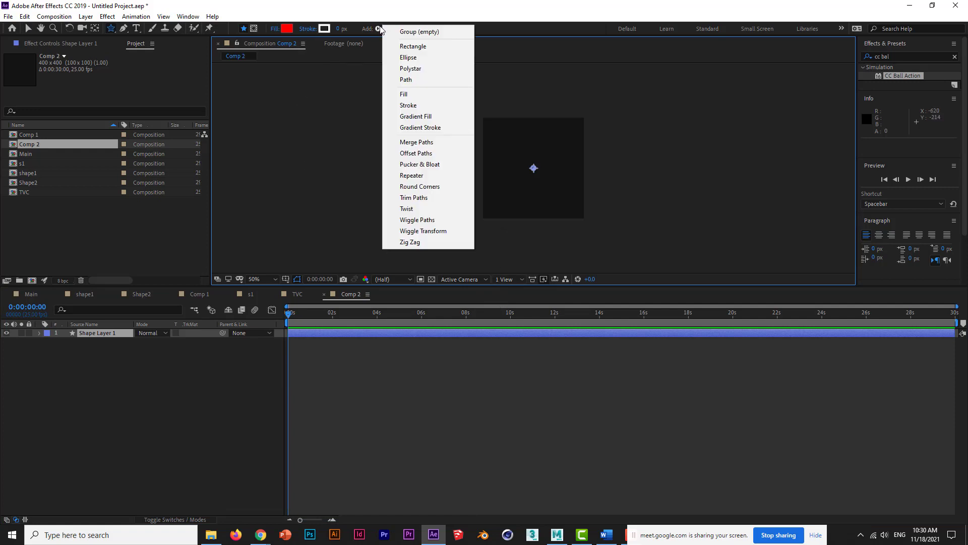
click(445, 60)
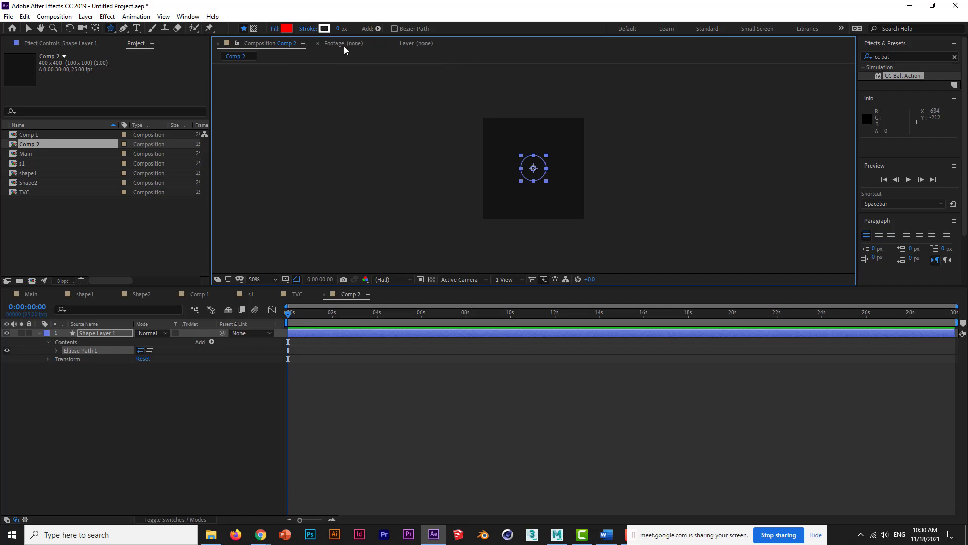
click(378, 29)
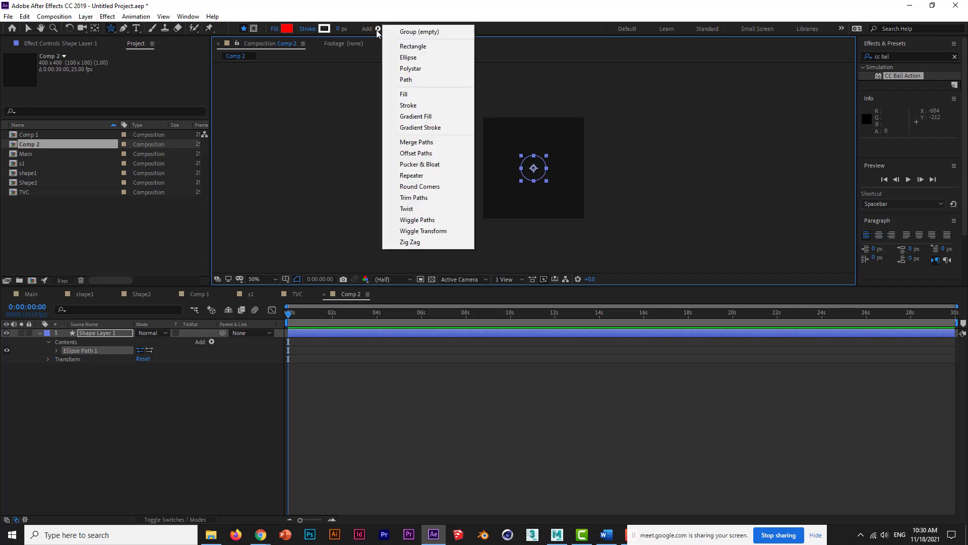
click(422, 97)
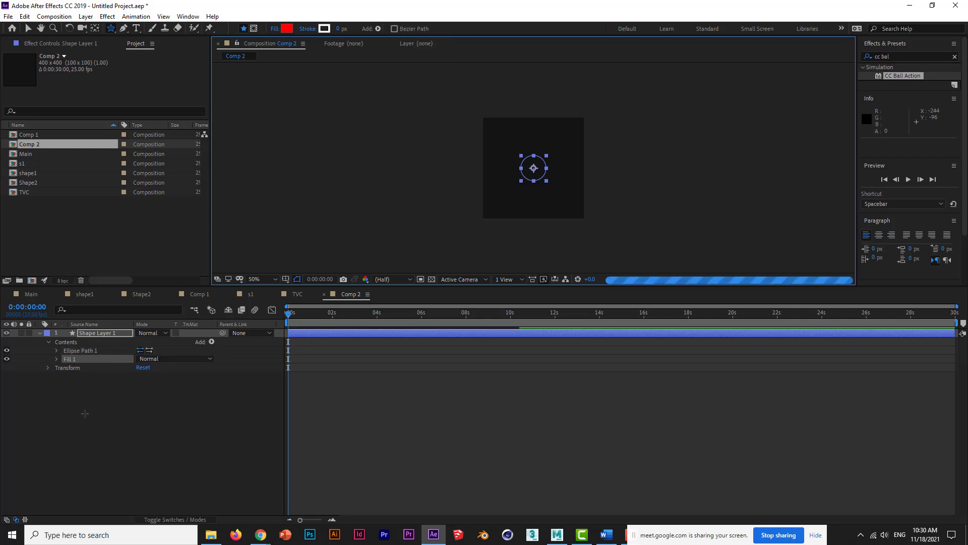
Step: Animate the ellipse path's size from 0 at 0:00:00:00 to 187 at 0:00:01:02
click(86, 350)
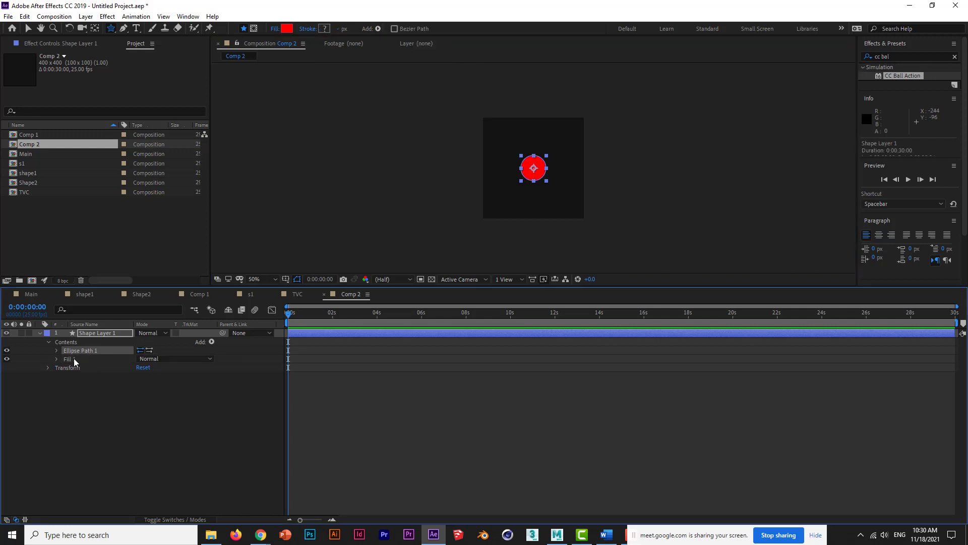
click(70, 359)
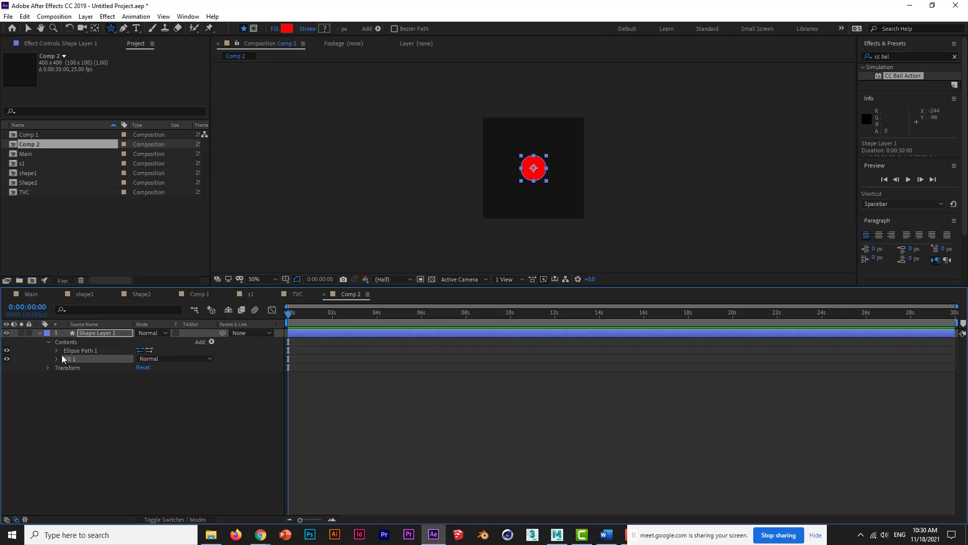
click(56, 350)
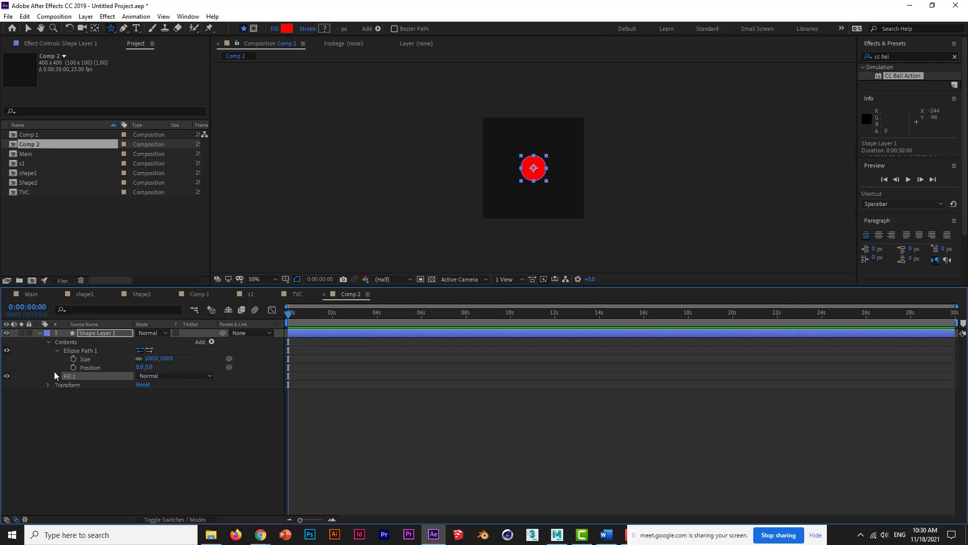
click(84, 359)
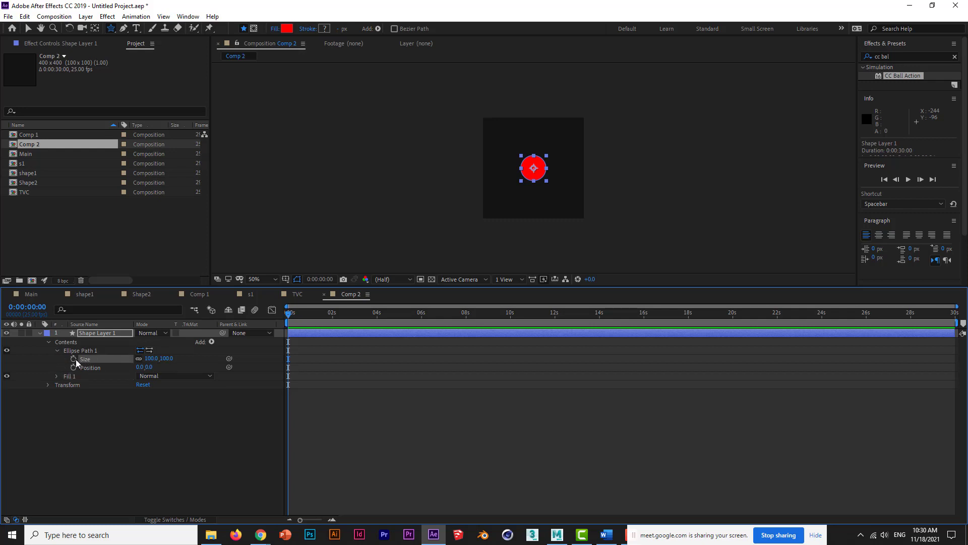
click(73, 359)
click(151, 358)
text(0)
key(Return)
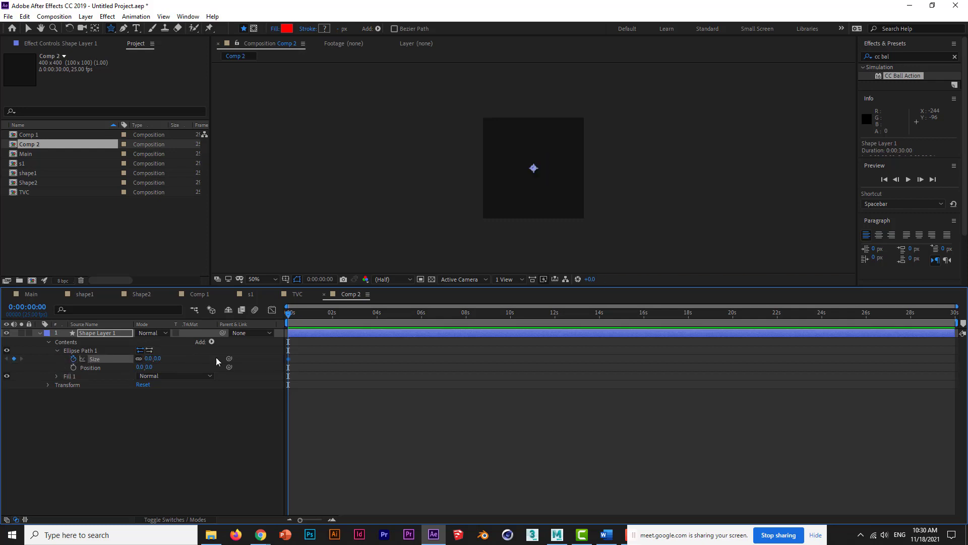
click(312, 315)
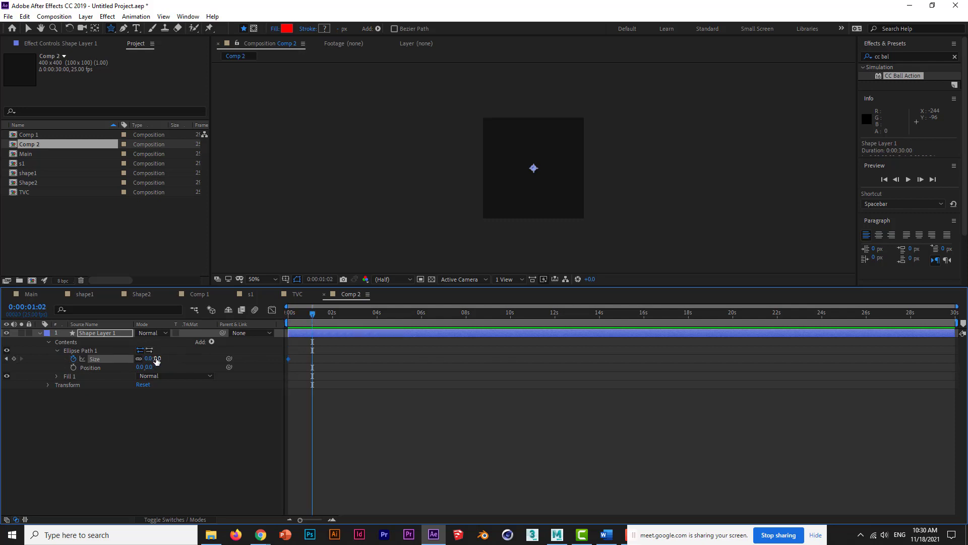
drag(156, 360, 244, 352)
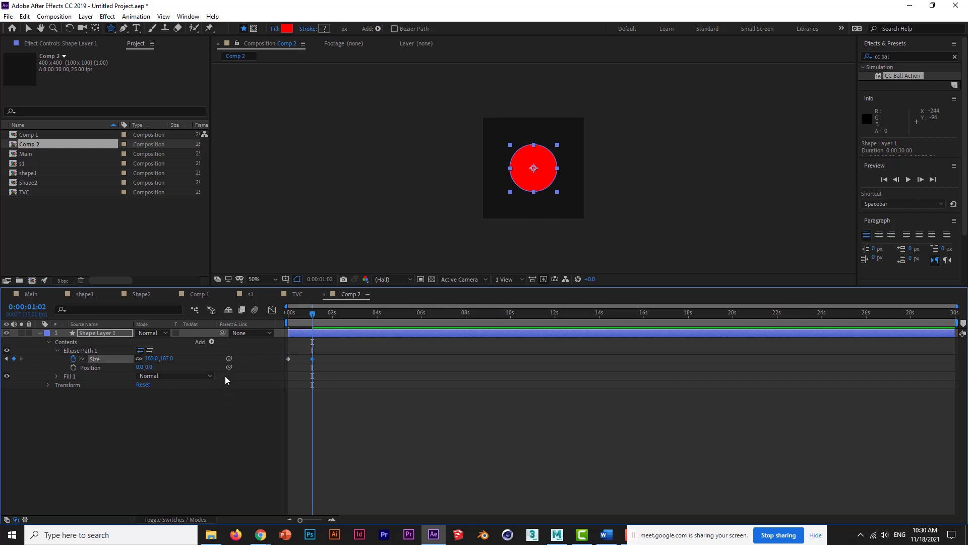
Step: Change the ellipse's fill color to white, FEFEFE
click(56, 376)
click(142, 401)
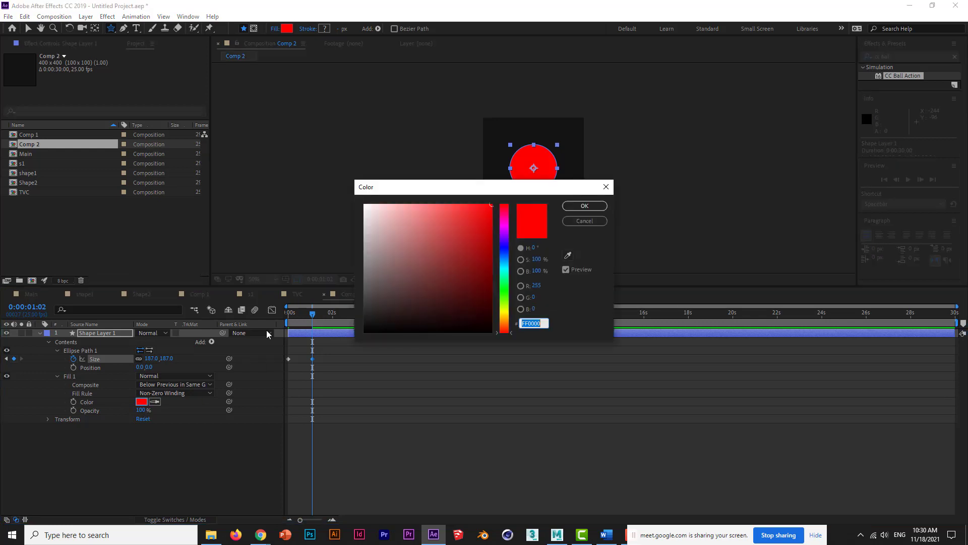
drag(376, 204, 350, 204)
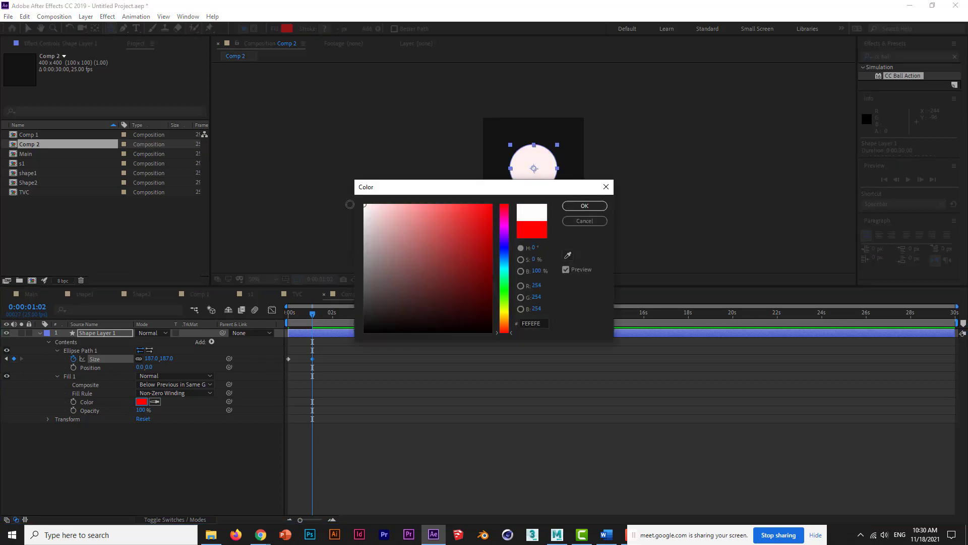
click(585, 206)
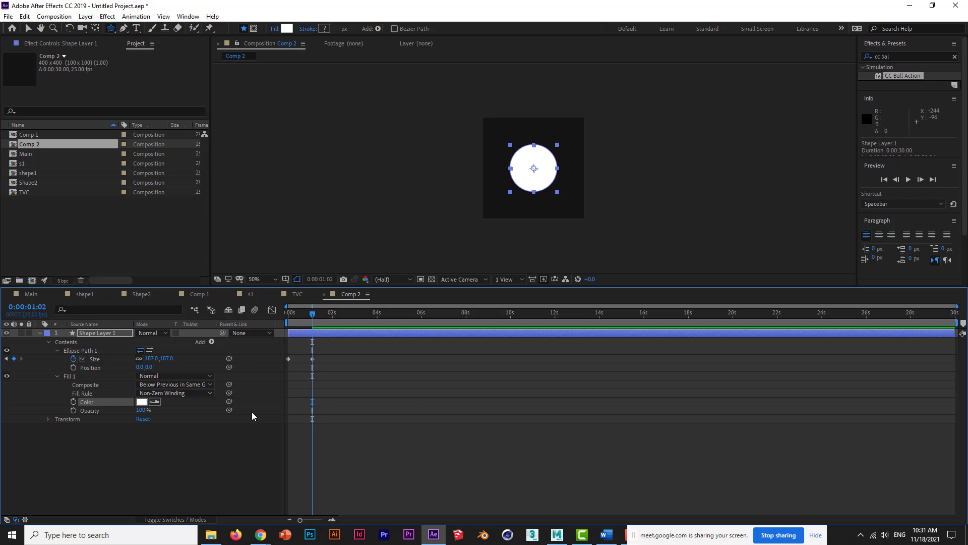
Step: Keyframe the ellipse's fill opacity at 0% at 0:00:00:00, 100% at 0:00:00:03 and 0% at 0:00:01:02
click(73, 410)
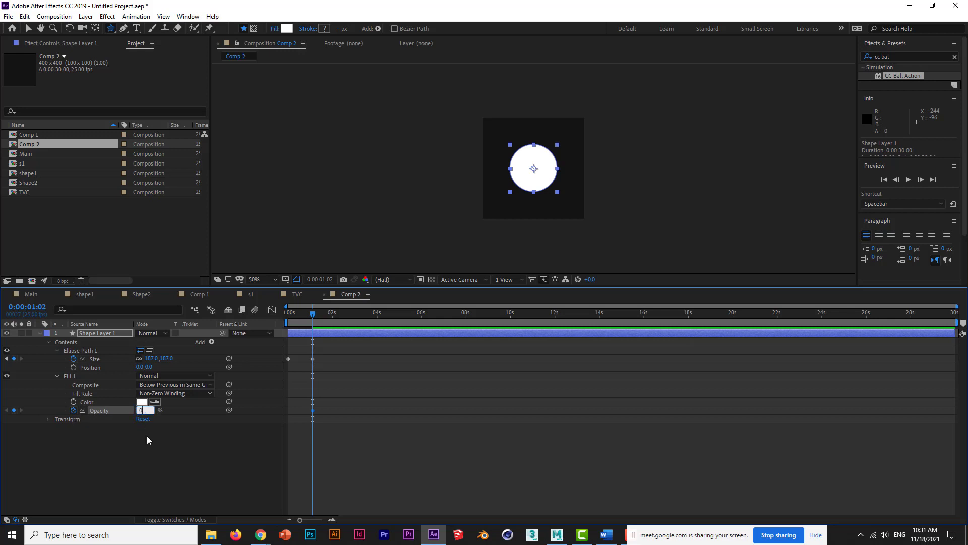
text(0)
key(Return)
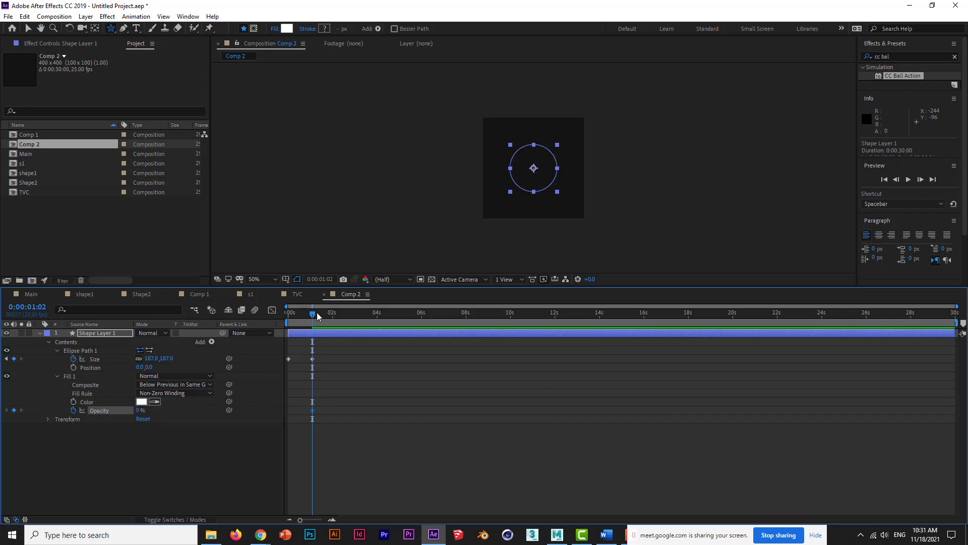
drag(314, 313, 270, 316)
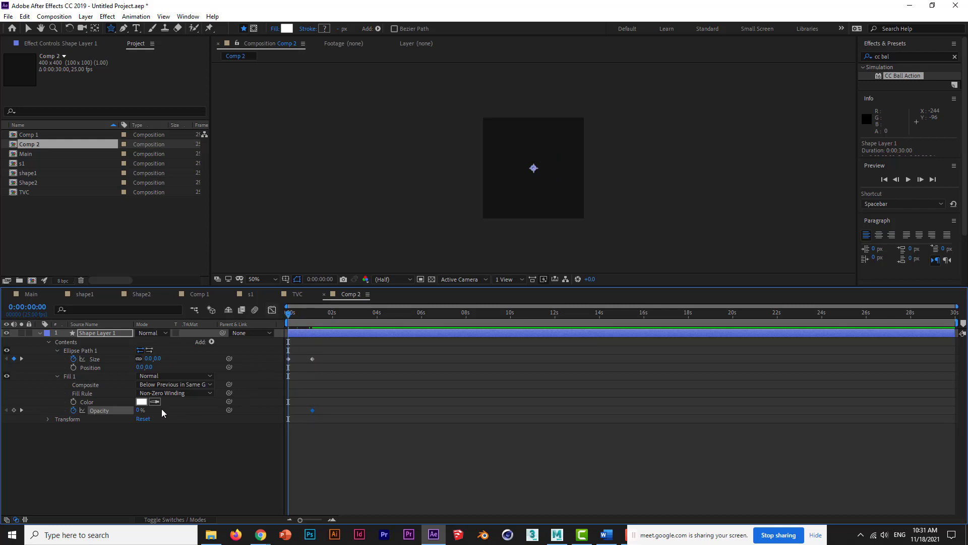
click(14, 410)
drag(289, 316, 292, 316)
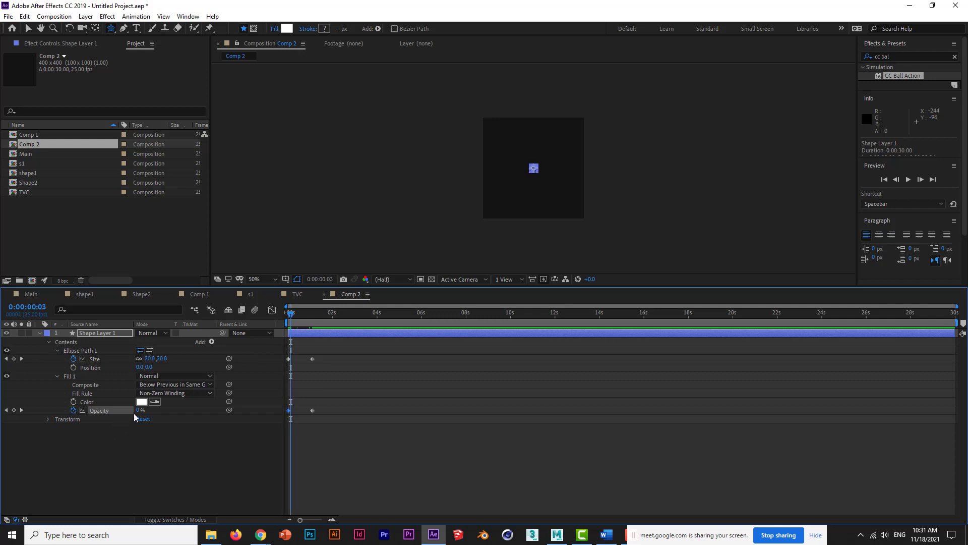
drag(140, 410, 201, 409)
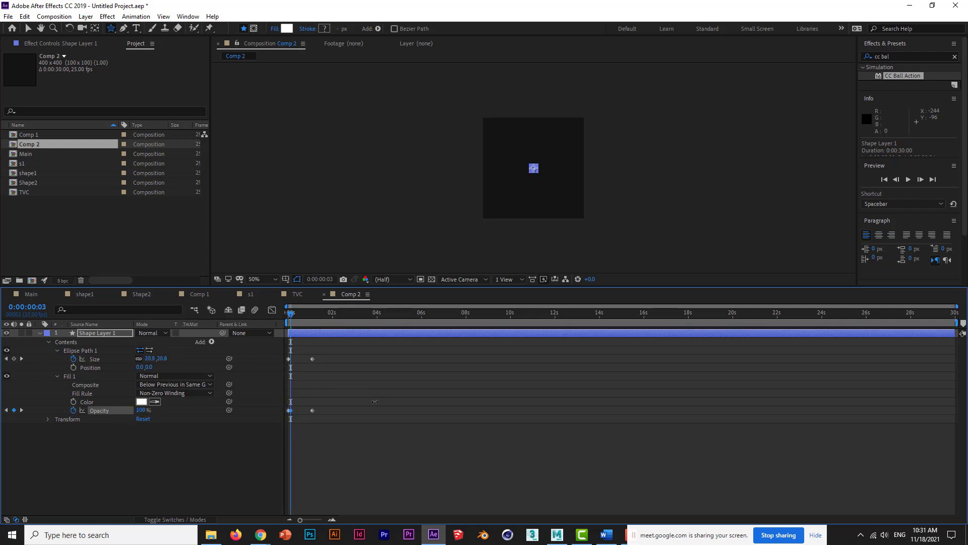
Step: Set the work area end to 0:00:02:00 and preview the ellipse animation from the start
drag(291, 312, 333, 316)
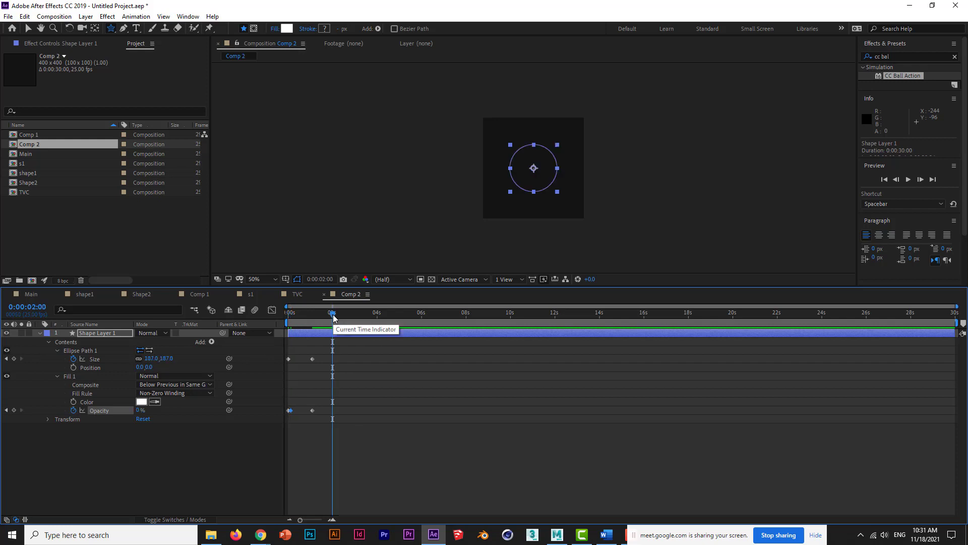
key(n)
key(Home)
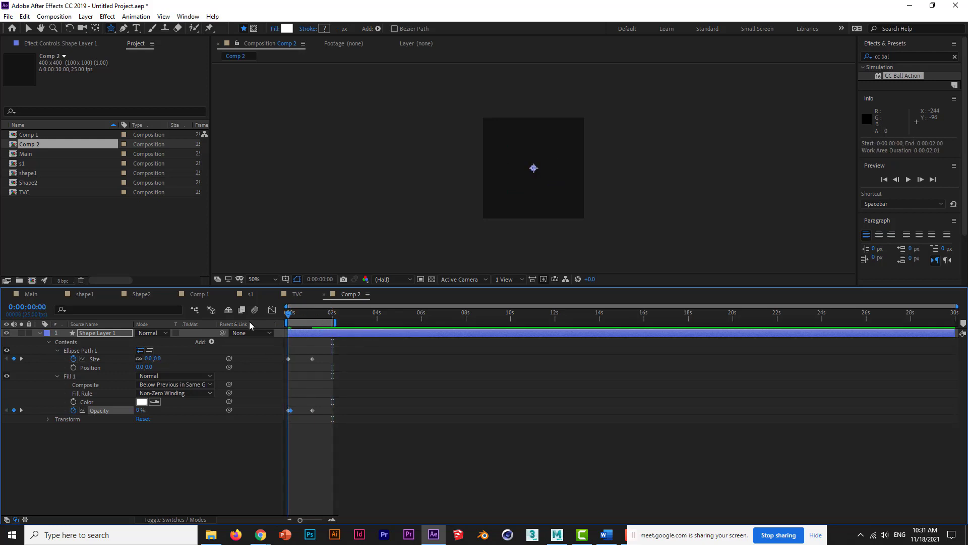
key(space)
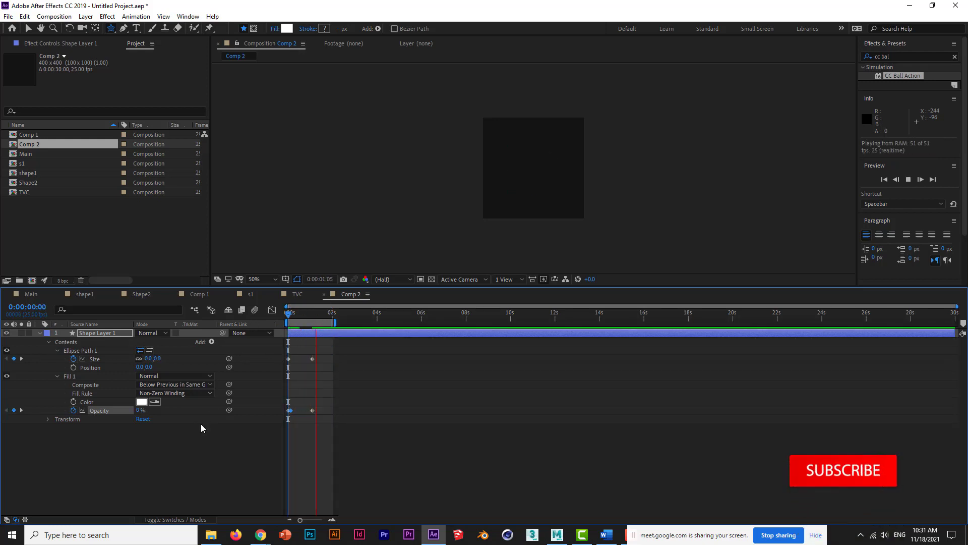
key(space)
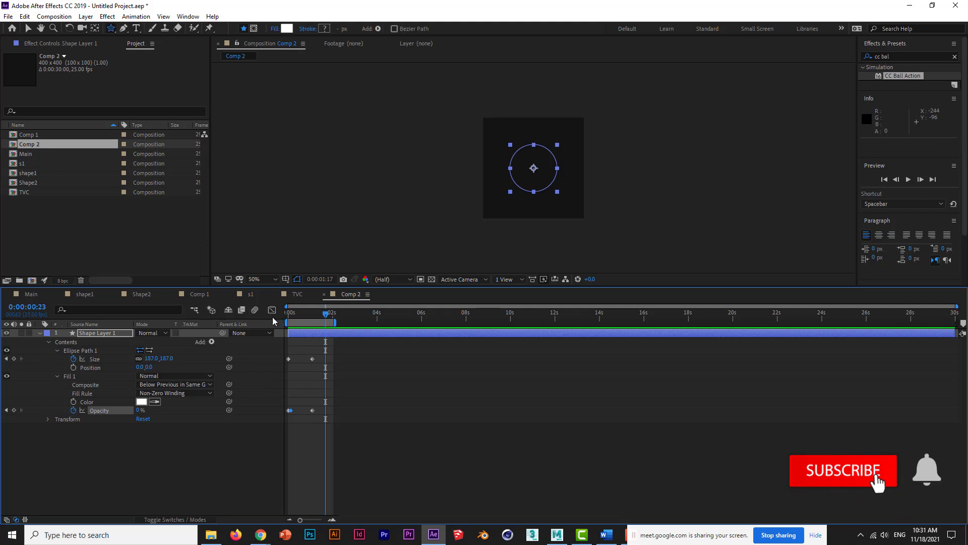
key(space)
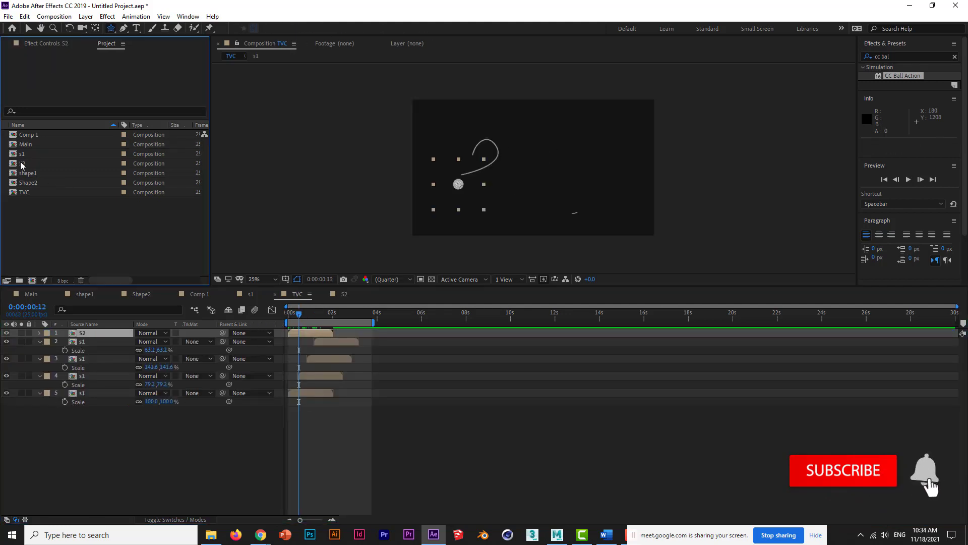
Step: Place three more copies of the S2 composition at different spots in the TVC frame and stagger their layers in time
drag(23, 164, 593, 142)
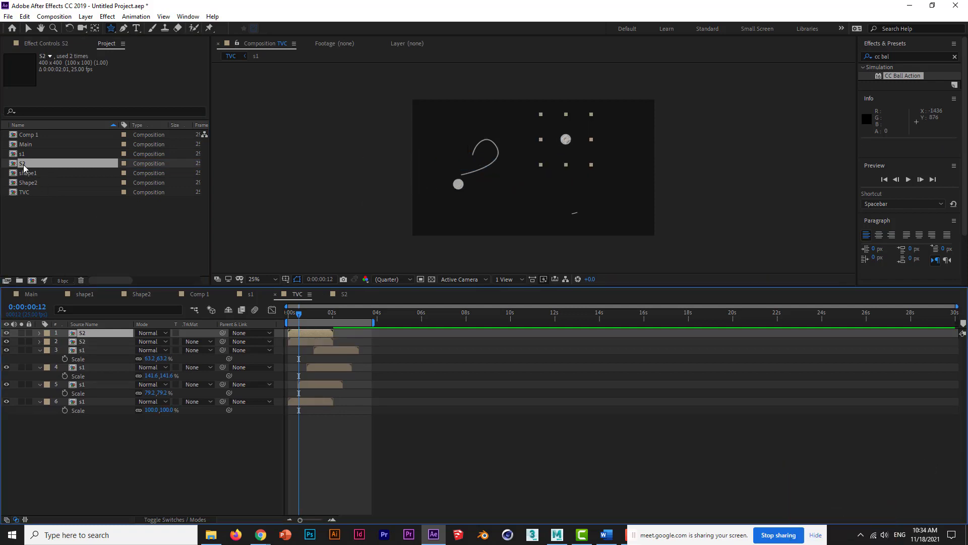
drag(105, 159, 502, 185)
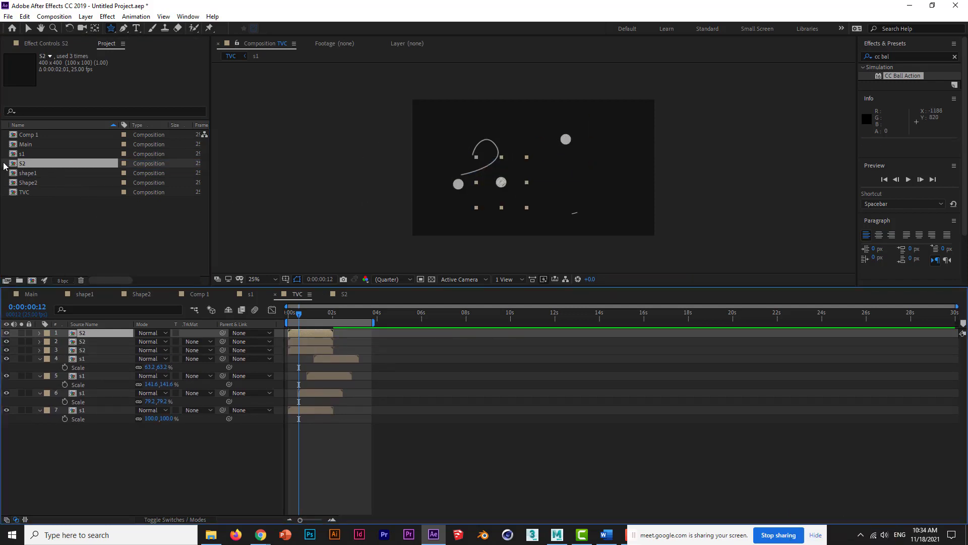
drag(26, 167, 489, 125)
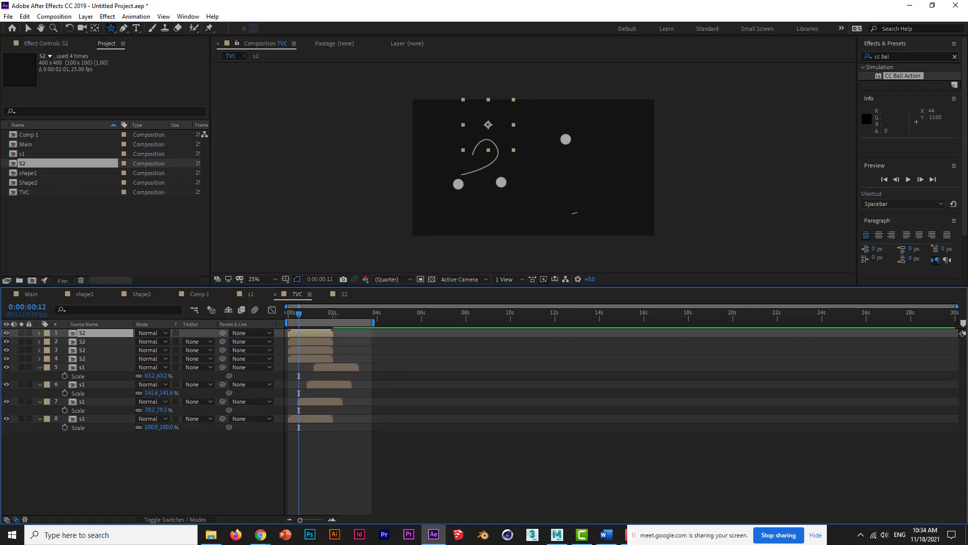
drag(324, 335, 357, 350)
click(344, 312)
Step: Create a new 1920 x 1080 composition with the default name Comp 2 and add a shape layer to it
key(ctrl+n)
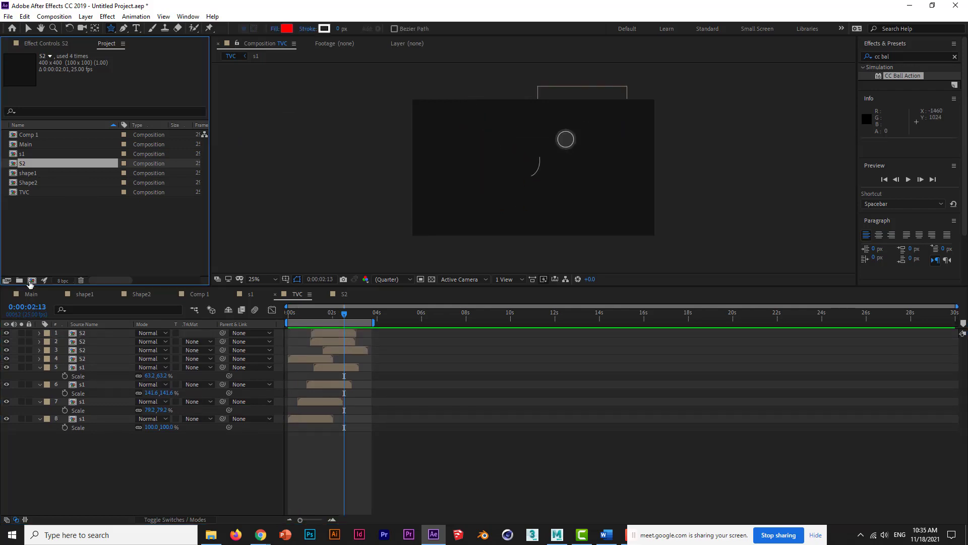
key(Return)
right_click(199, 383)
mouse_move(280, 389)
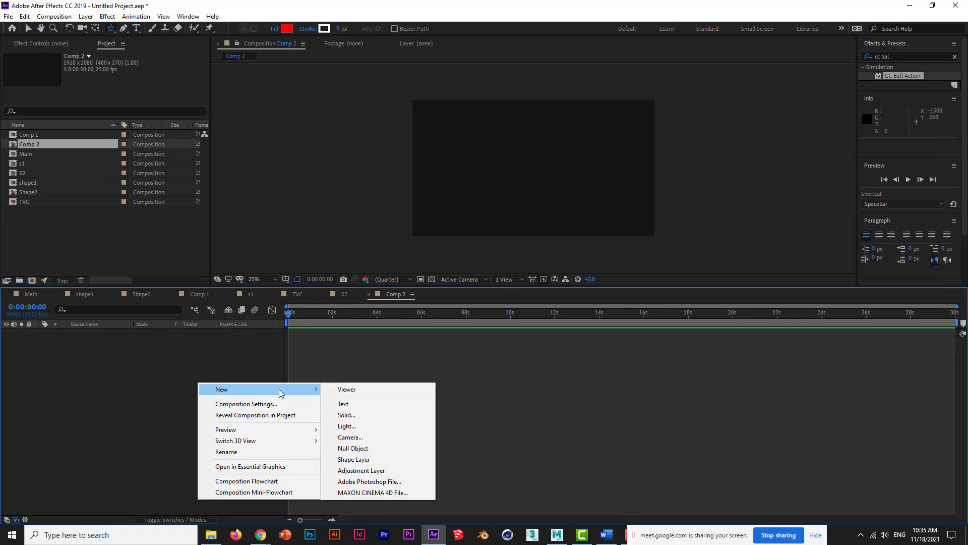
click(374, 460)
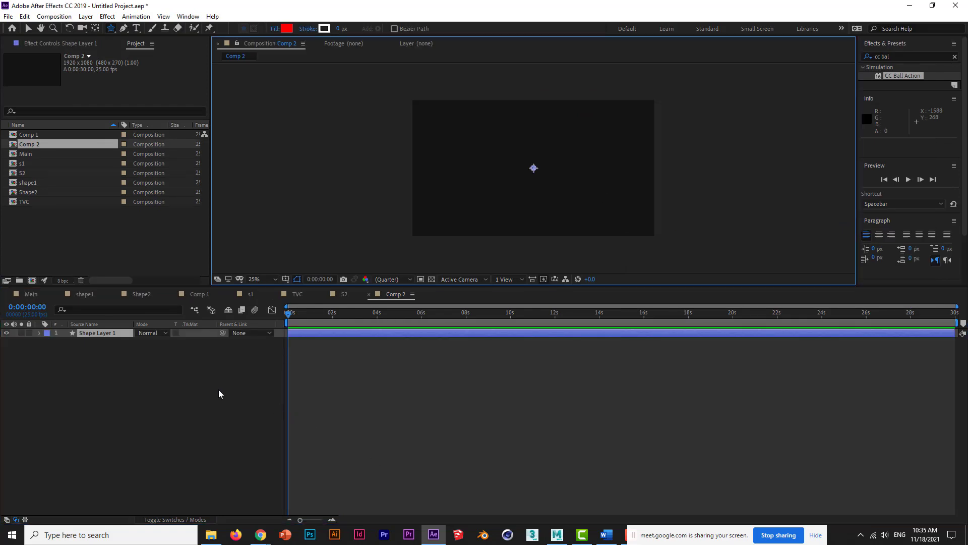
Step: Add a Polystar path and a Fill to the new shape layer
click(378, 29)
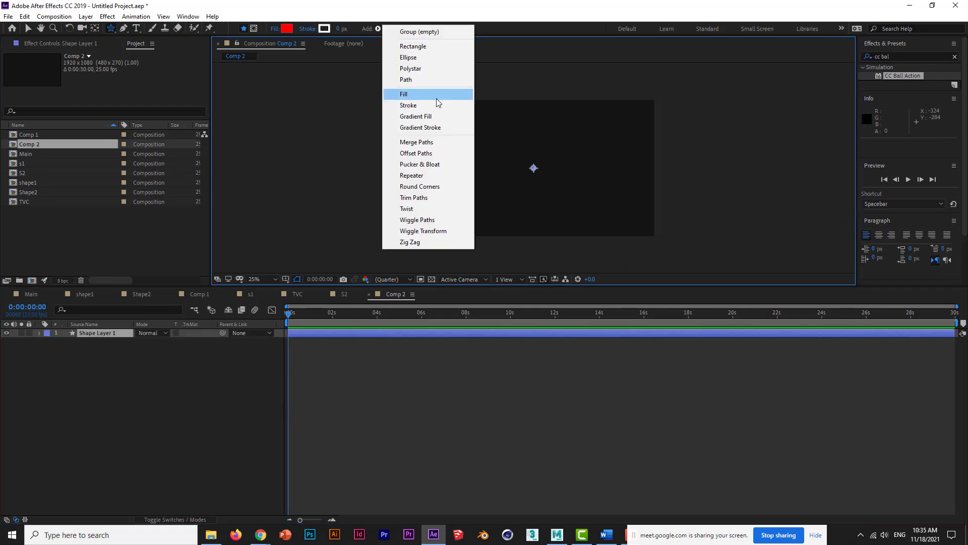
click(442, 74)
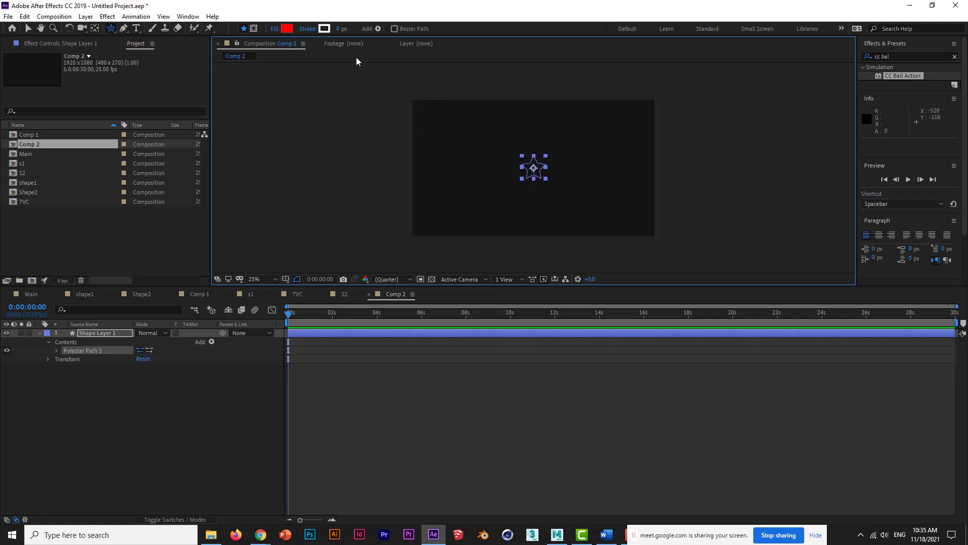
click(377, 29)
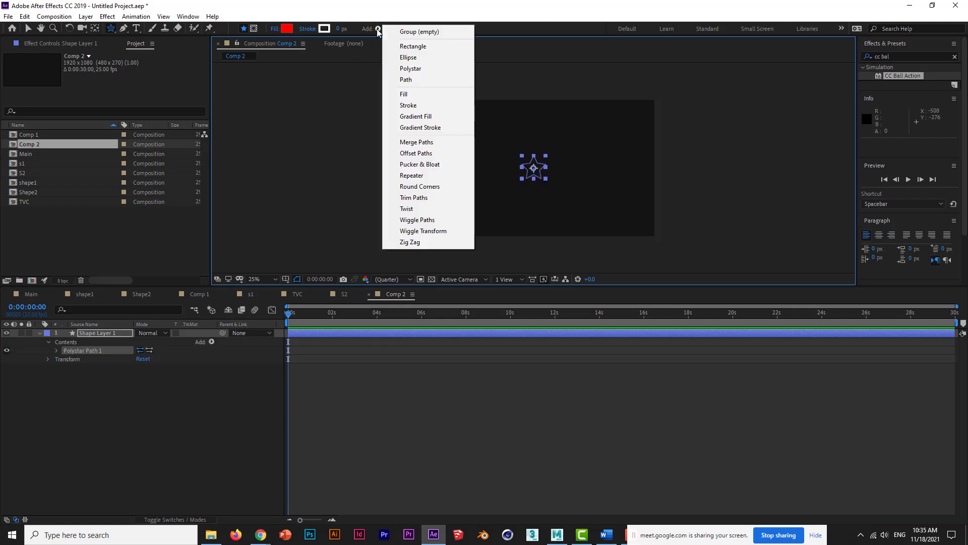
click(422, 99)
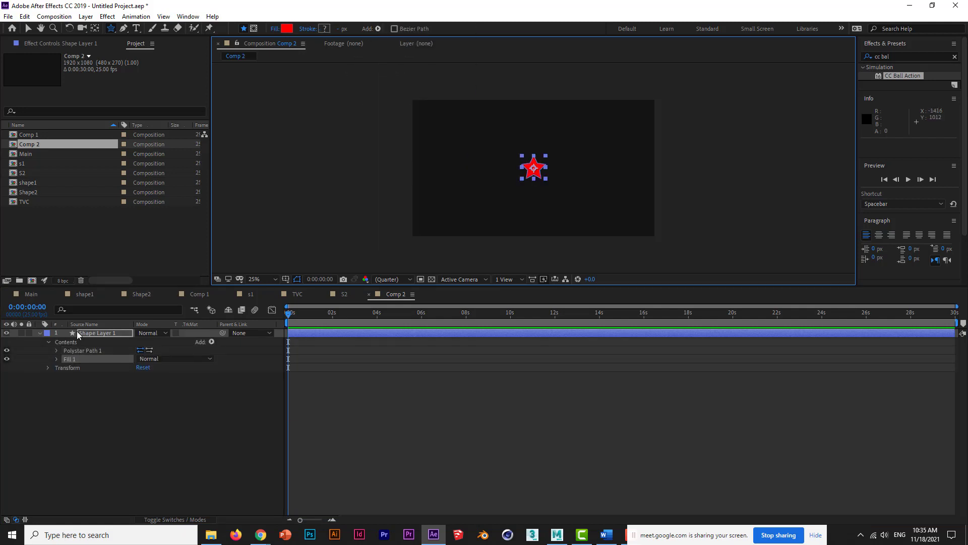
Step: Change the star's fill color to white, FFFFFF
click(57, 358)
click(141, 384)
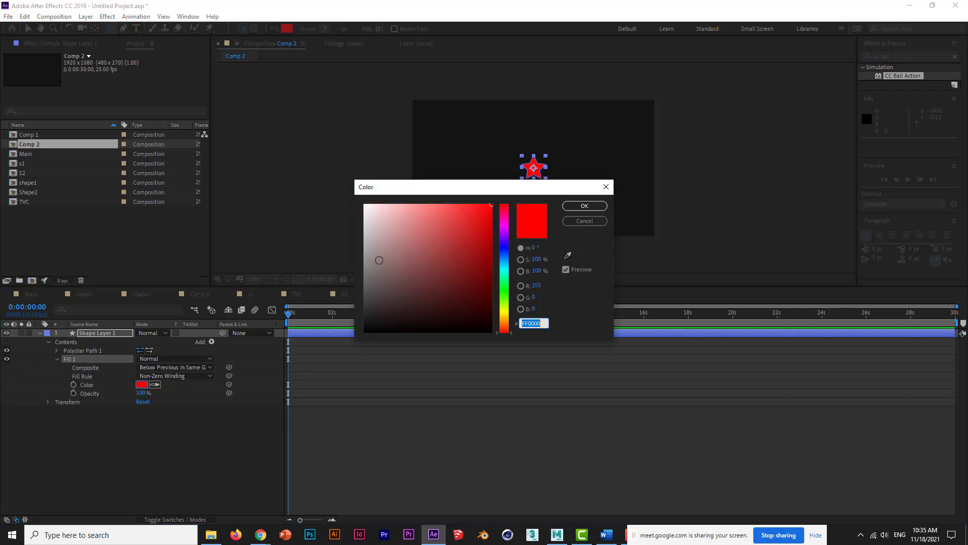
drag(378, 259, 328, 194)
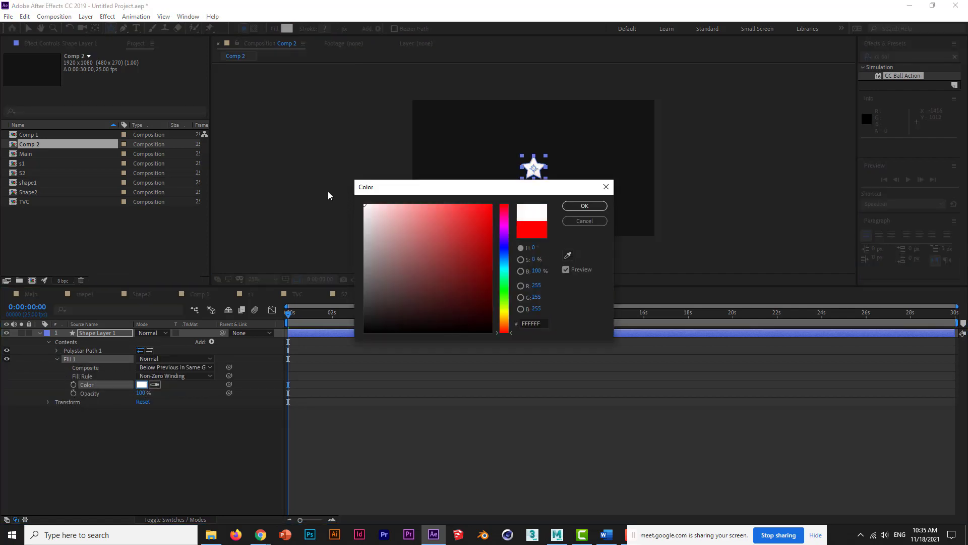
click(576, 206)
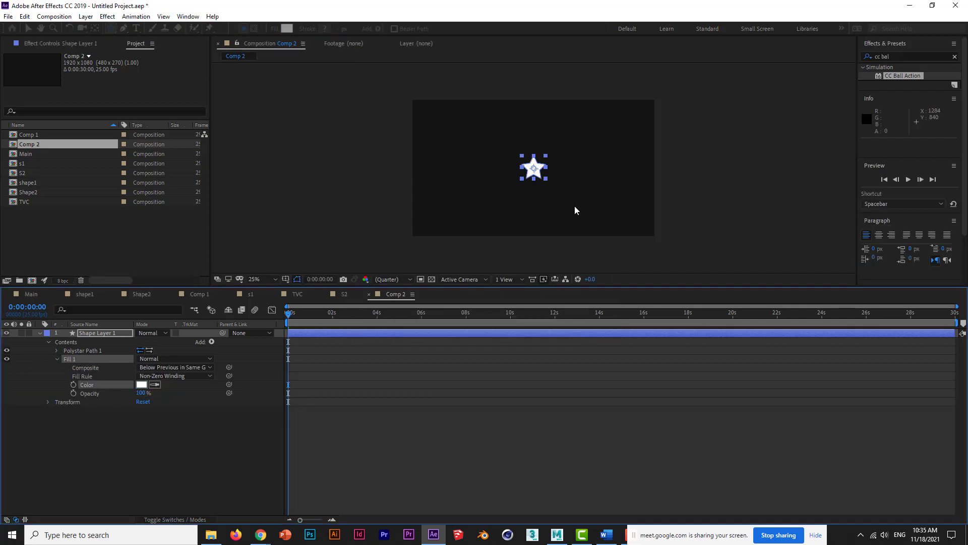
Step: Set the star's inner radius to 30 and its outer radius to 65
click(57, 359)
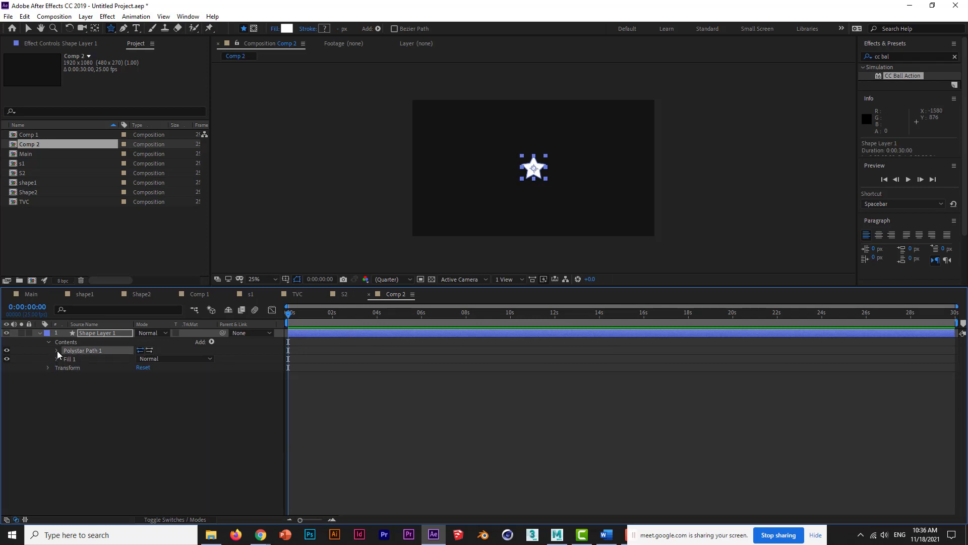
click(57, 350)
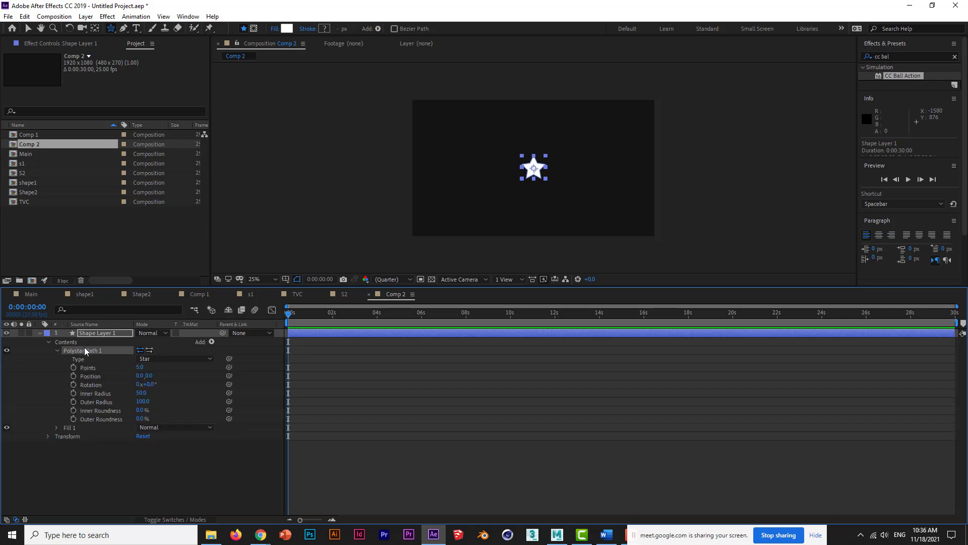
click(95, 395)
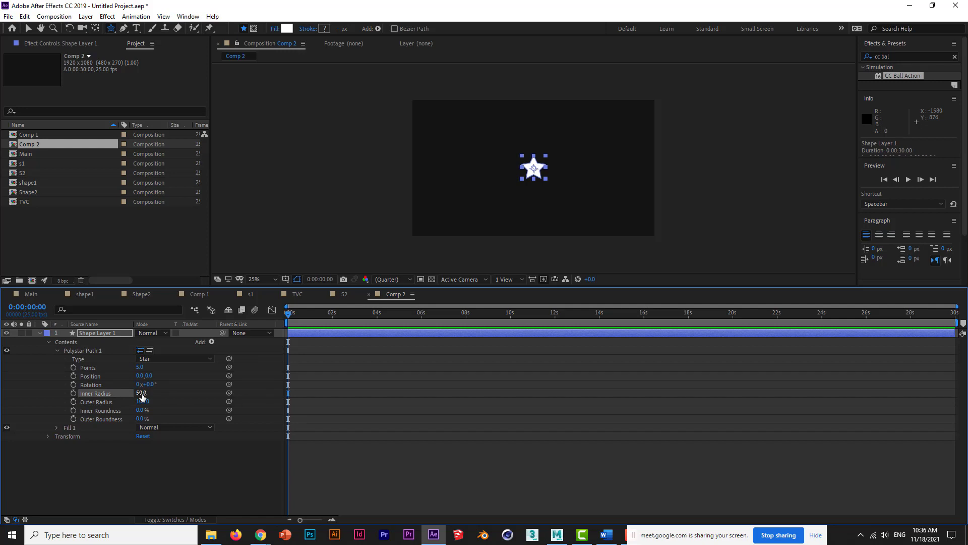
click(141, 394)
text(30)
key(Return)
click(142, 401)
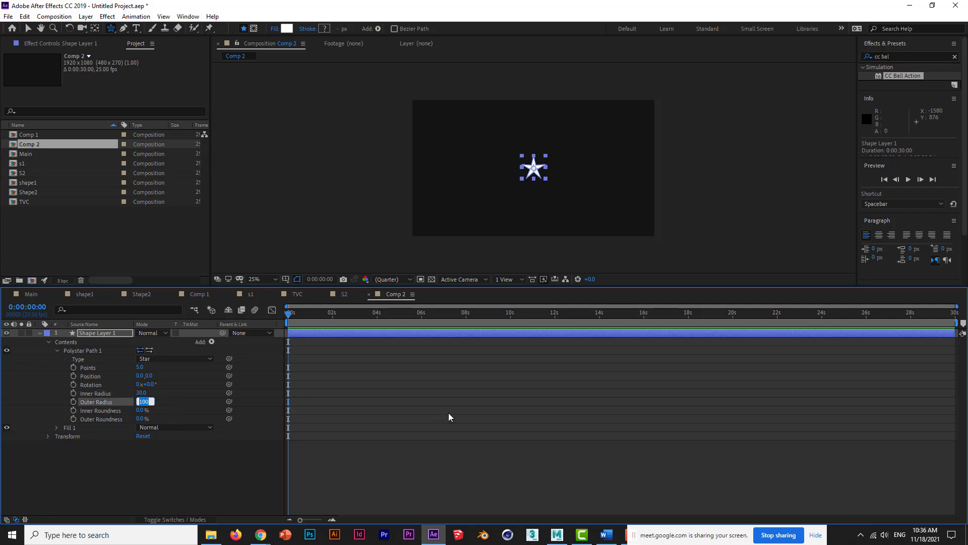
text(65)
key(Return)
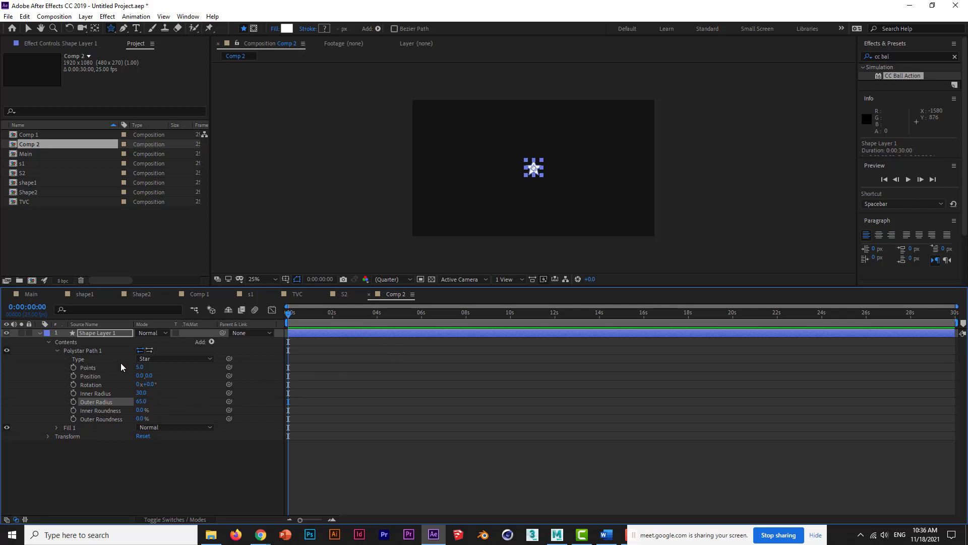
click(86, 375)
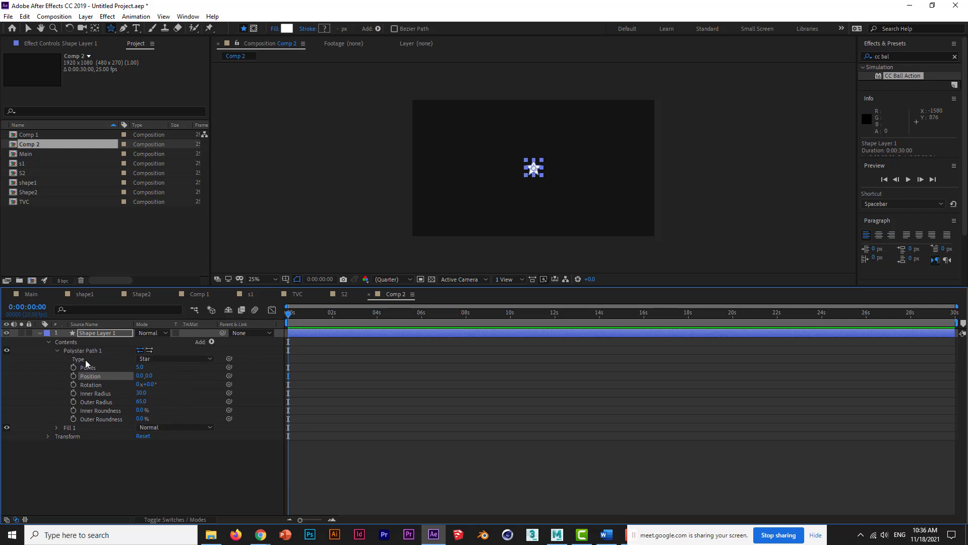
click(212, 342)
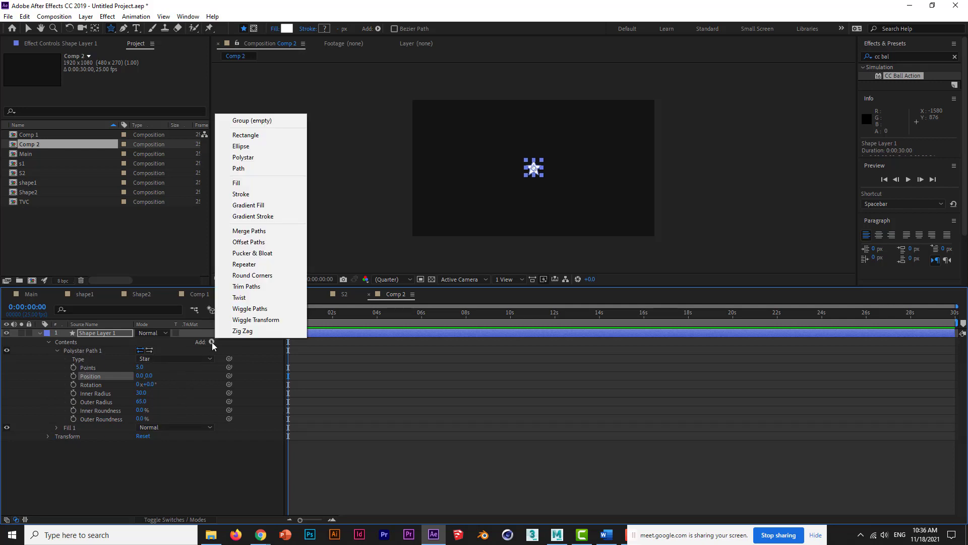
click(212, 342)
click(48, 436)
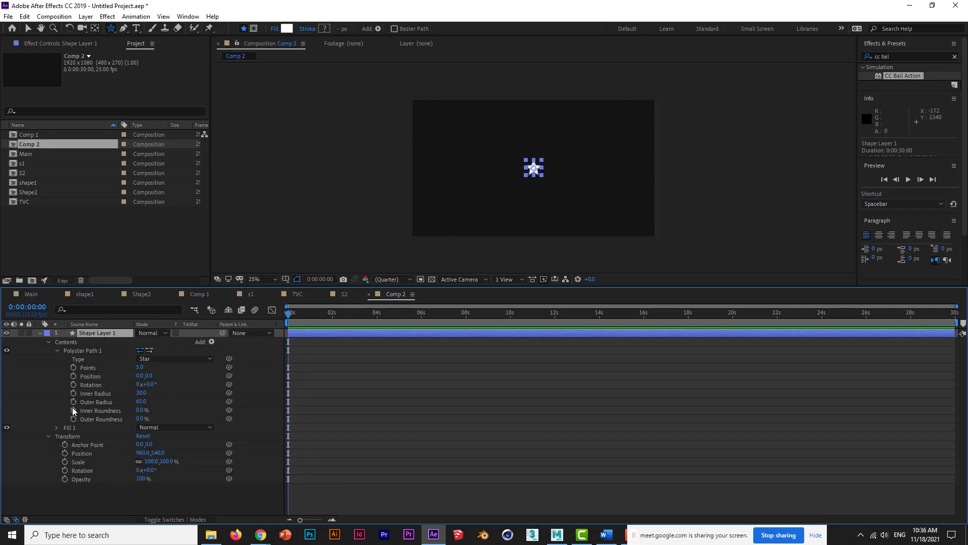
click(48, 437)
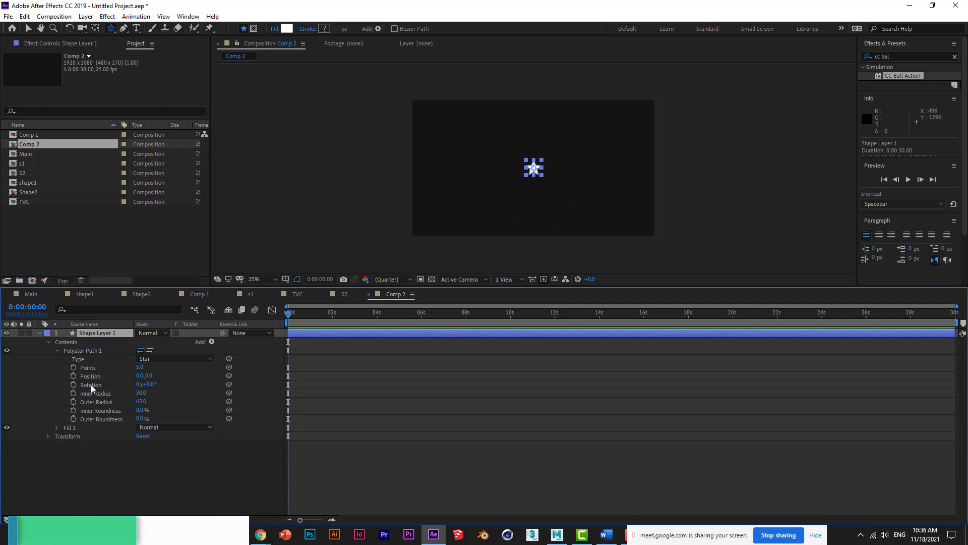
Step: Keyframe the Polystar path's position at 0, 0 at the start and at 0, -338 at 0:00:01:24
click(92, 352)
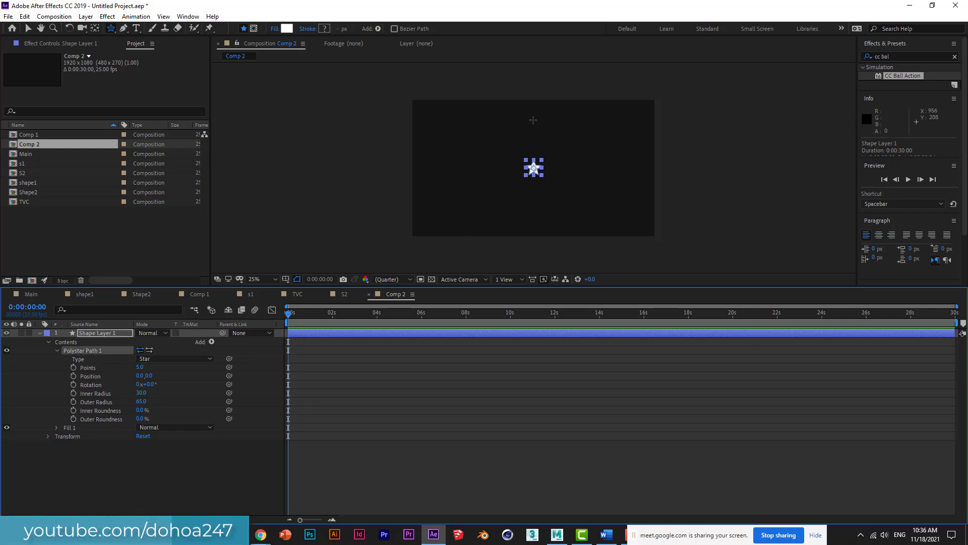
click(81, 376)
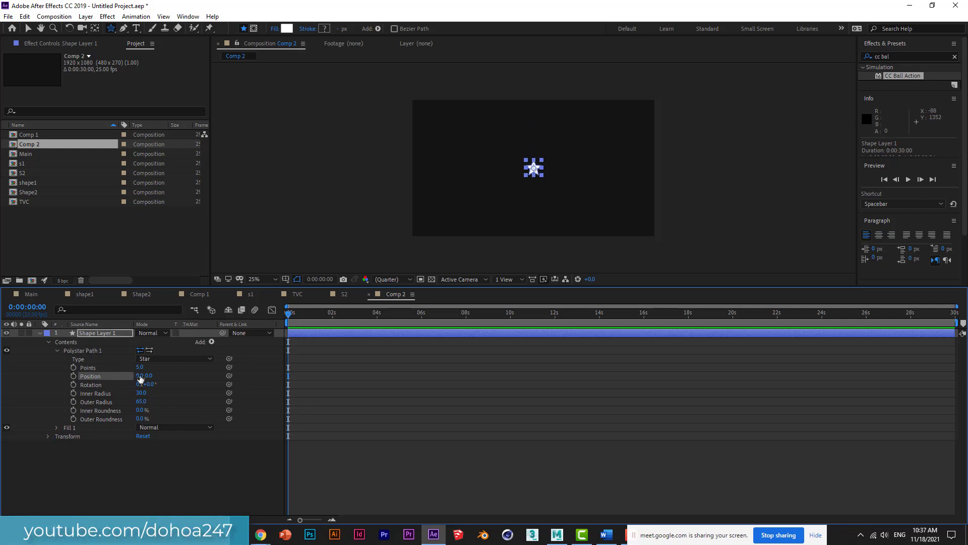
click(73, 376)
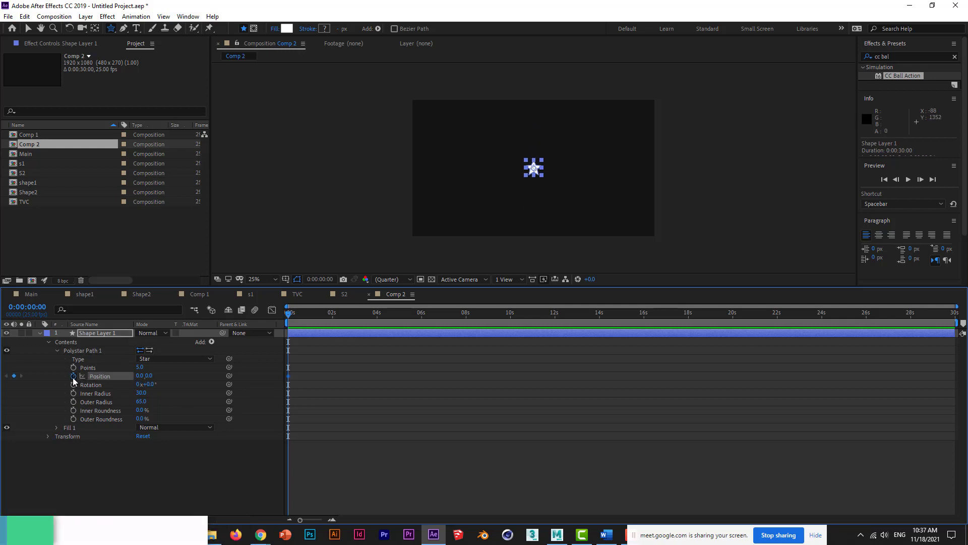
click(332, 313)
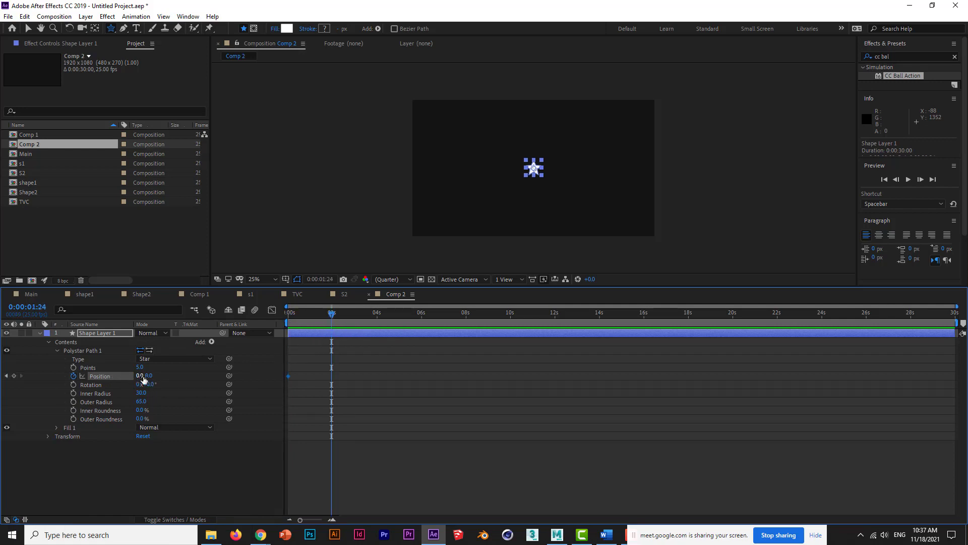
mouse_move(143, 376)
mouse_down()
mouse_move(90, 376)
mouse_move(145, 376)
mouse_up()
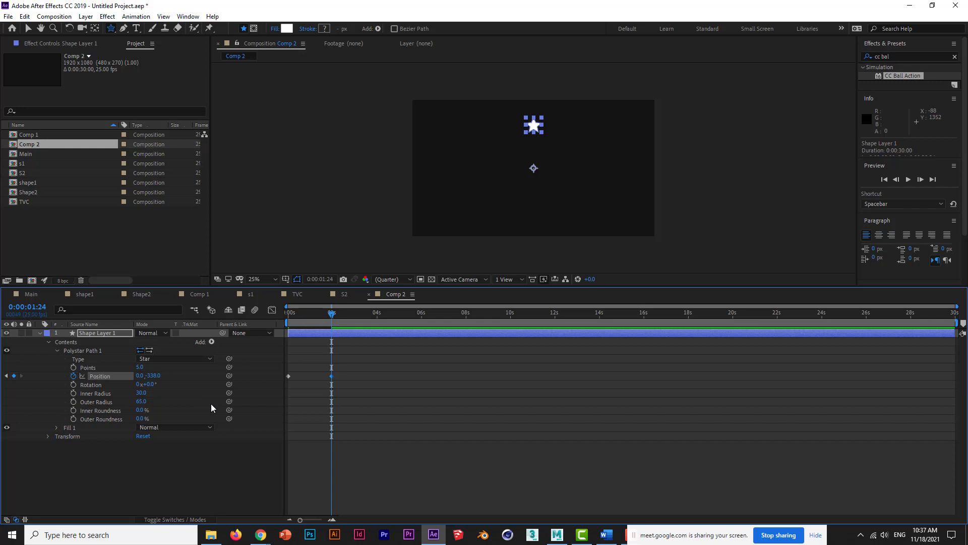
Step: Keyframe the Fill's opacity at 0% at 0:00:01:24 and at 100% at the start
click(56, 428)
click(74, 461)
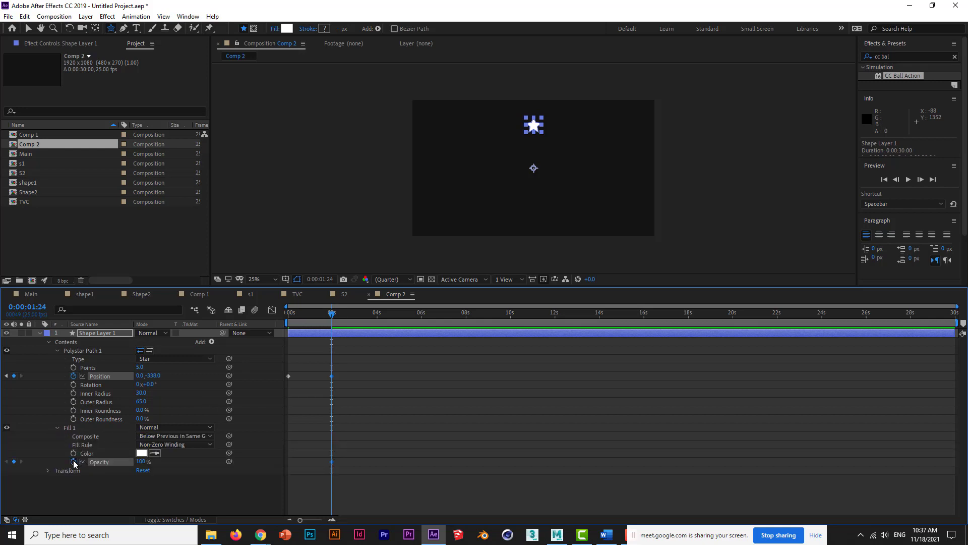
drag(139, 461, 21, 452)
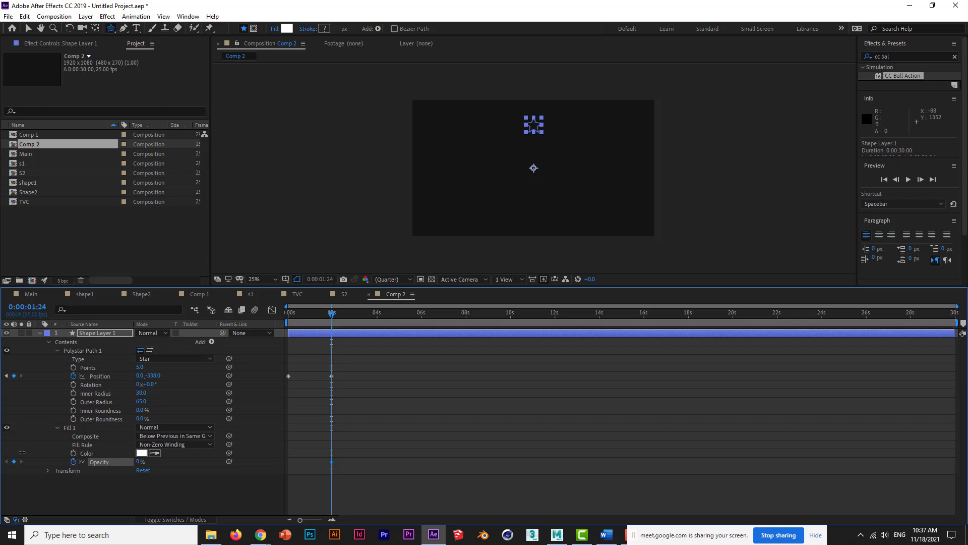
drag(331, 312, 272, 321)
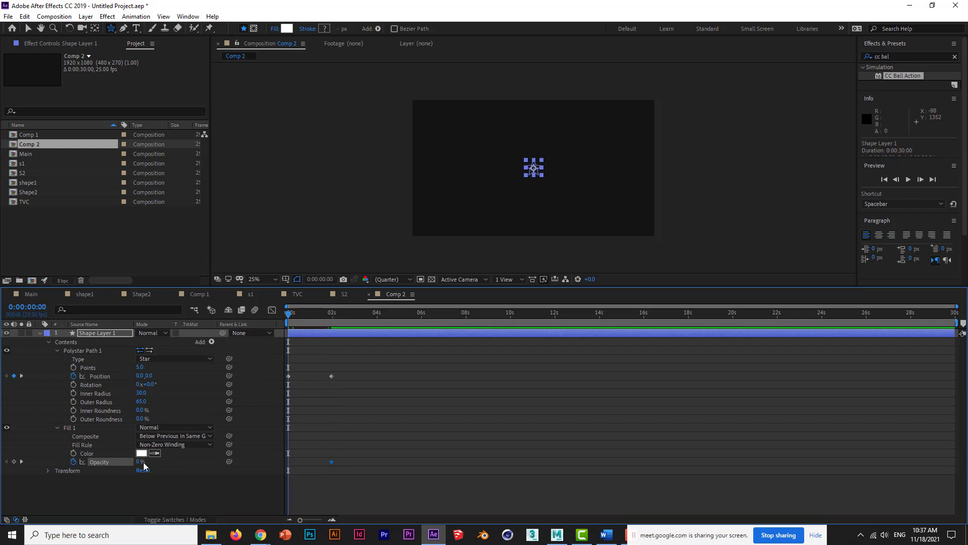
drag(138, 462, 238, 455)
Step: Preview the star, end the work area just past two seconds and move the first opacity keyframe to 0:00:01:06
key(space)
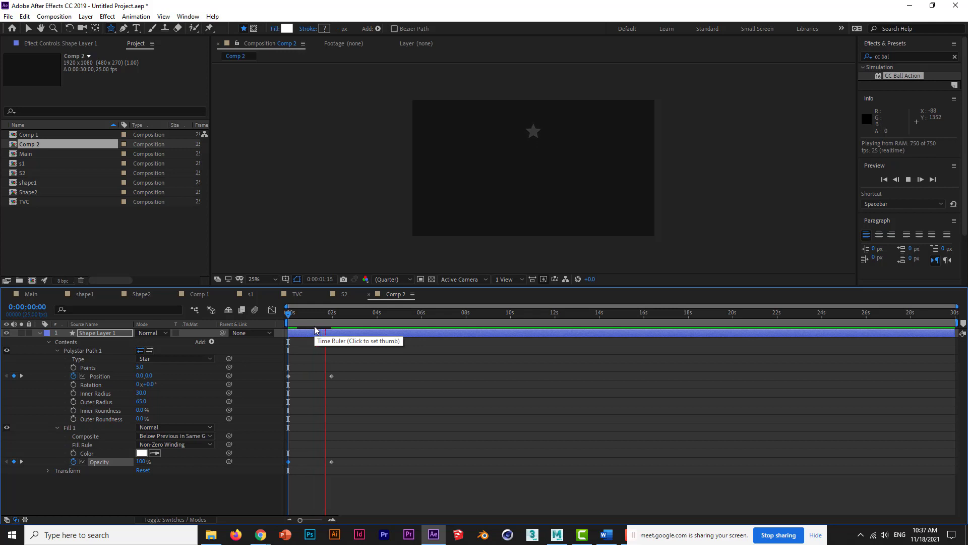
key(space)
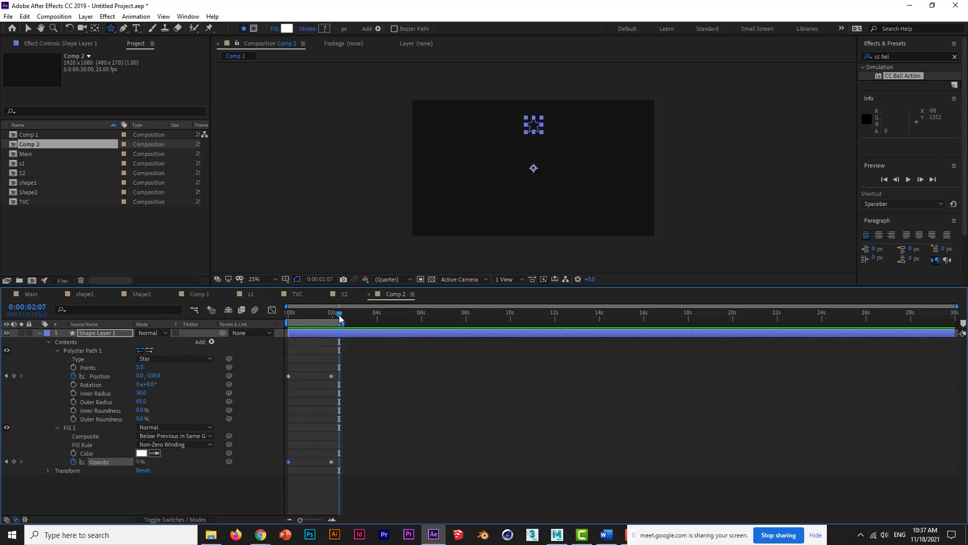
drag(336, 322, 316, 319)
click(289, 463)
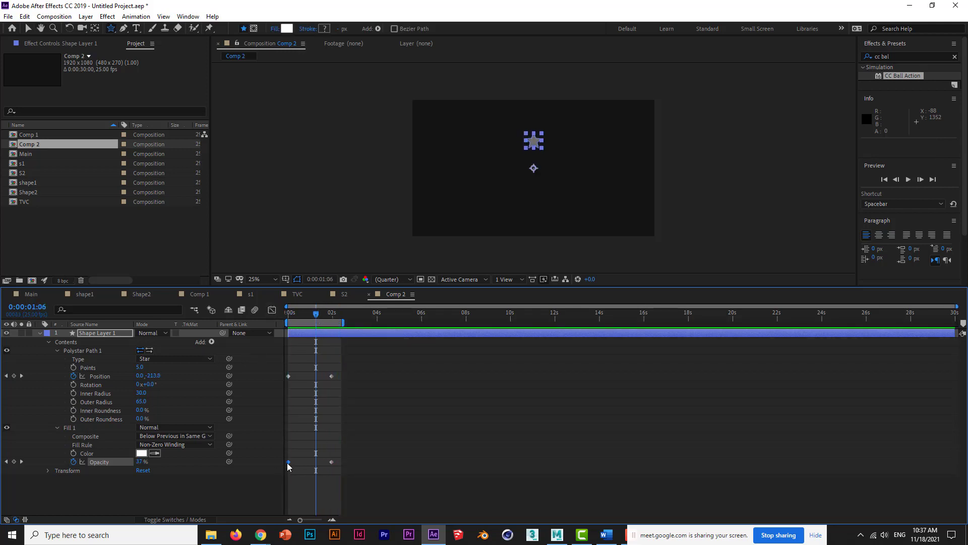
drag(288, 463, 317, 462)
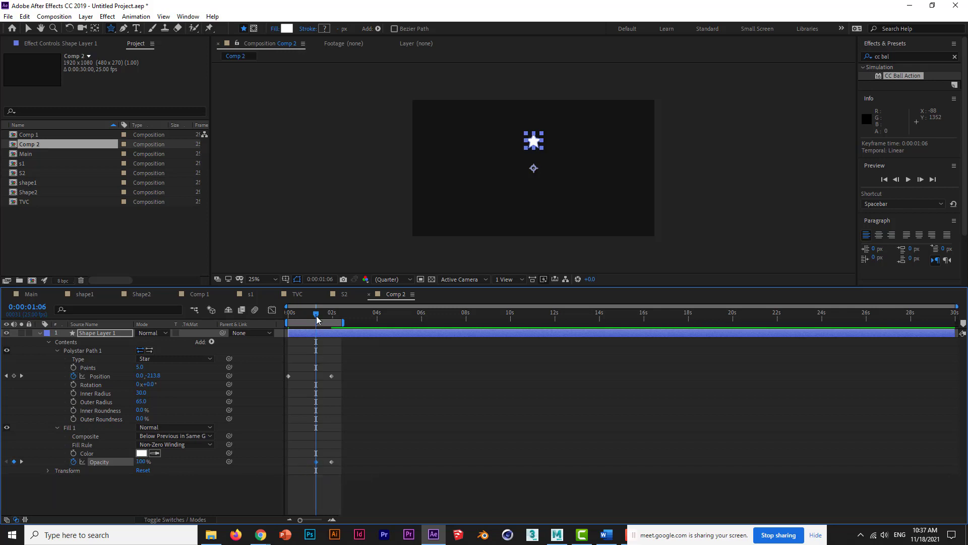
Step: Add a 100% Fill opacity keyframe at 0:00:00:03 and shift the middle opacity keyframe to 0:00:01:01
drag(319, 319, 290, 319)
key(v)
click(353, 213)
key(space)
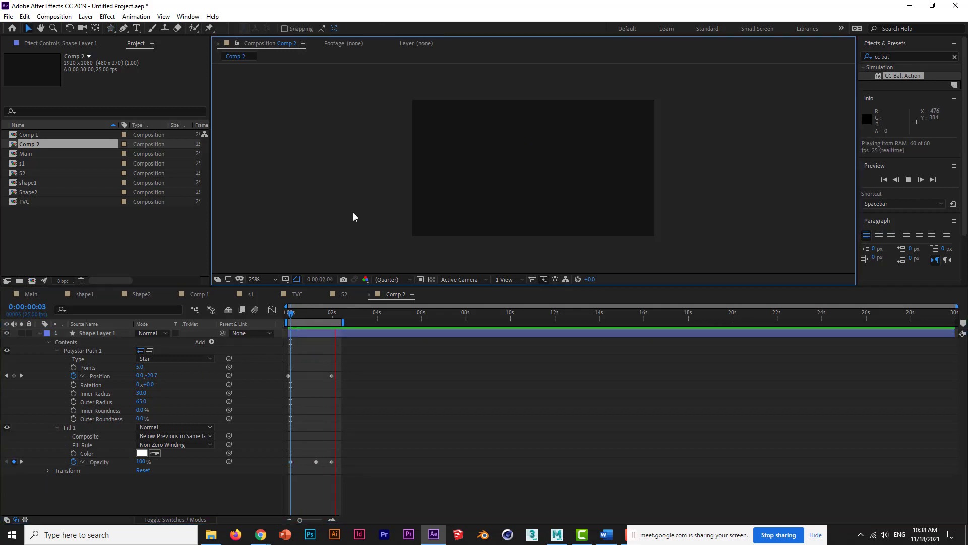
click(313, 462)
drag(314, 462, 311, 462)
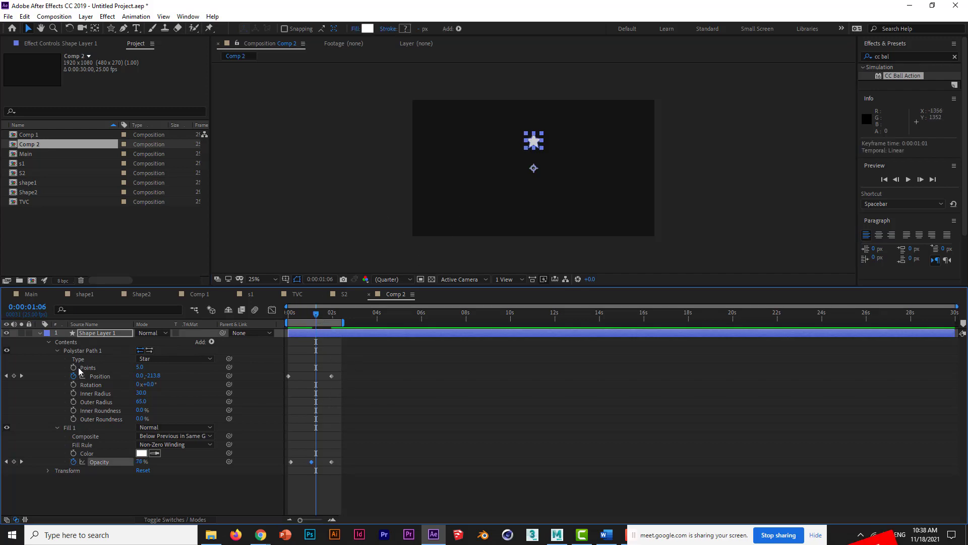
Step: Collapse the path and fill properties and add a Repeater to the star's shape layer
click(57, 351)
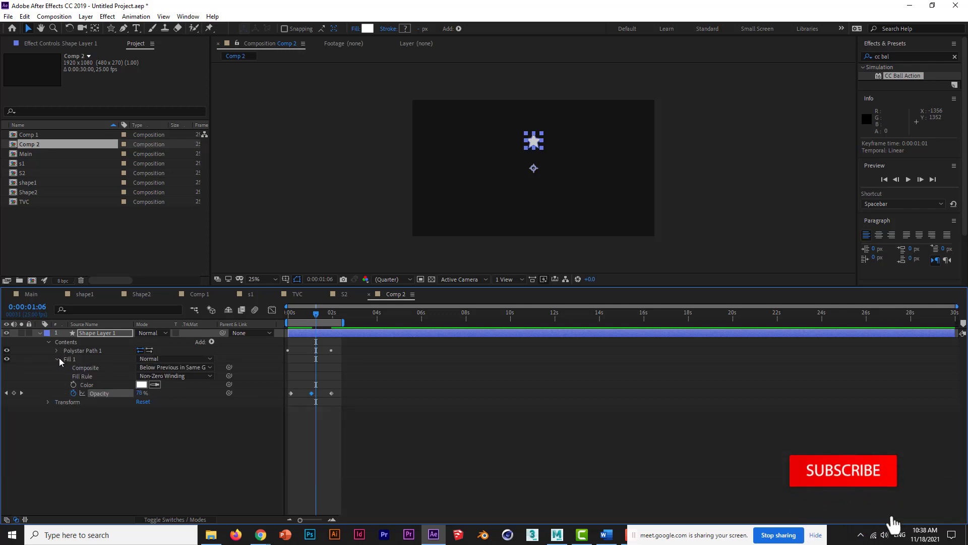
click(57, 359)
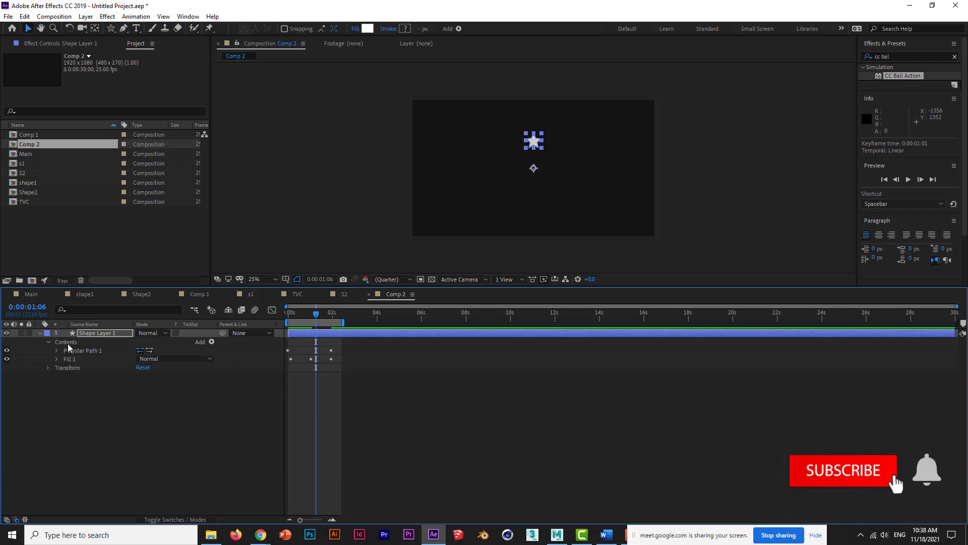
click(69, 344)
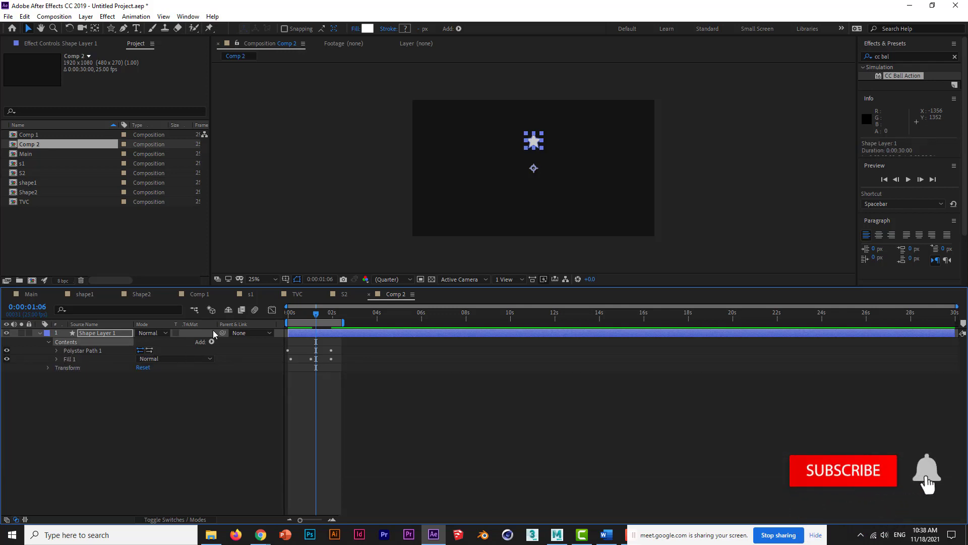
click(459, 30)
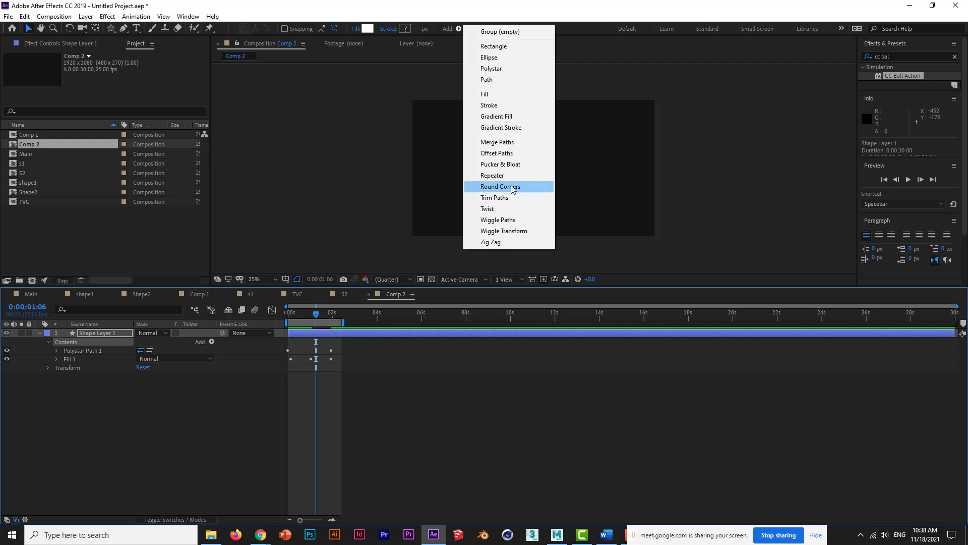
click(600, 182)
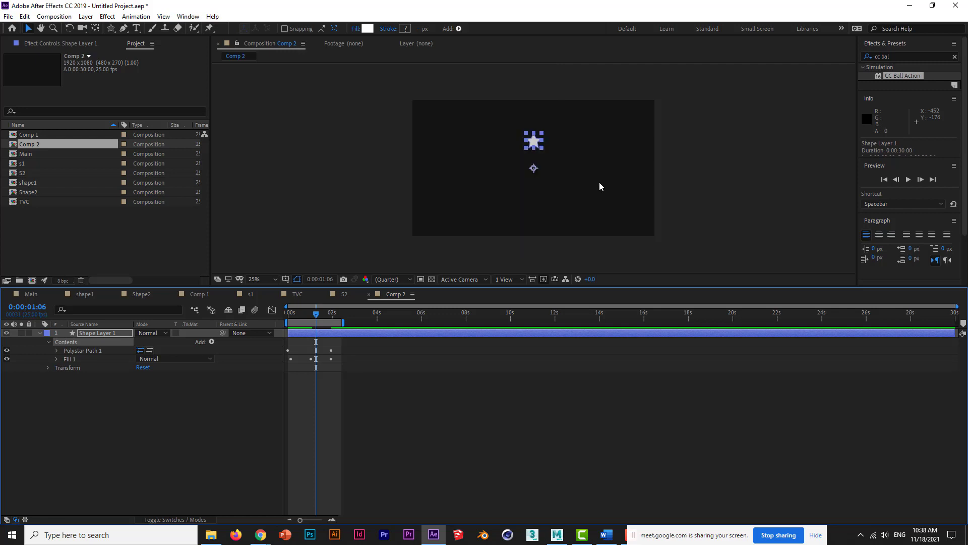
click(362, 333)
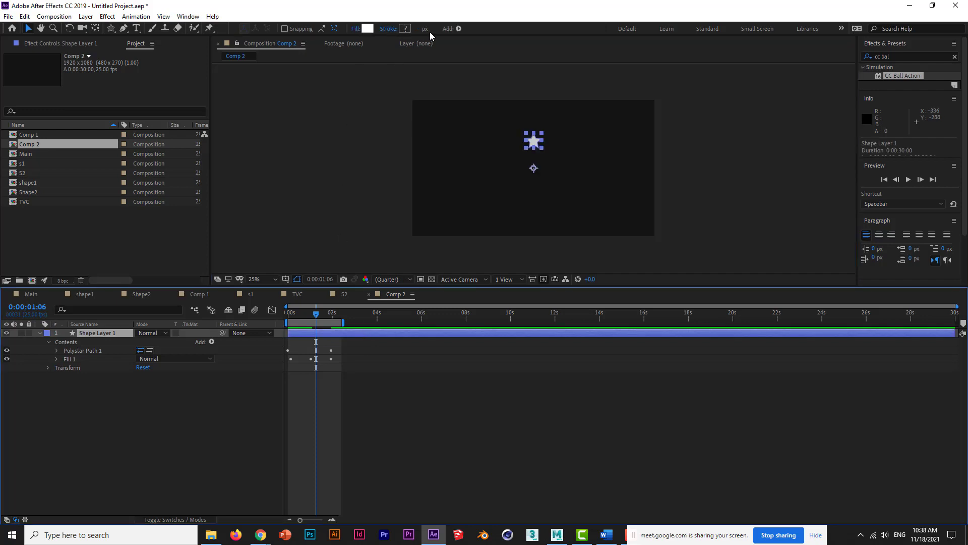
click(459, 28)
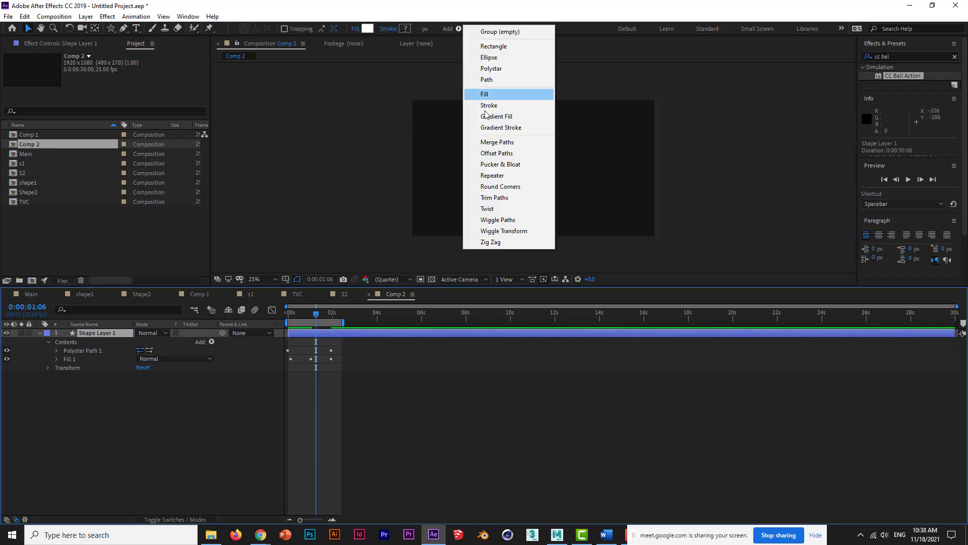
click(503, 175)
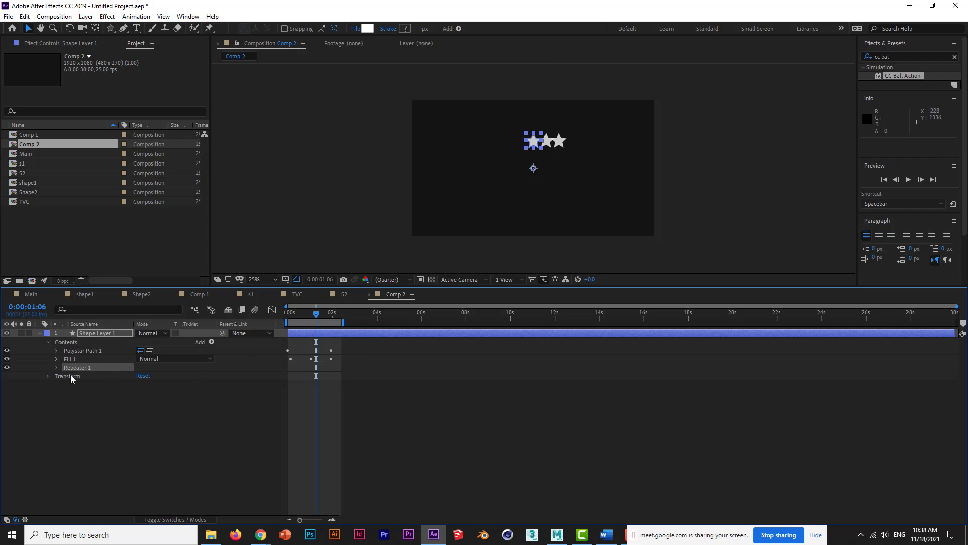
Step: Set the Repeater's number of copies to 10
click(57, 368)
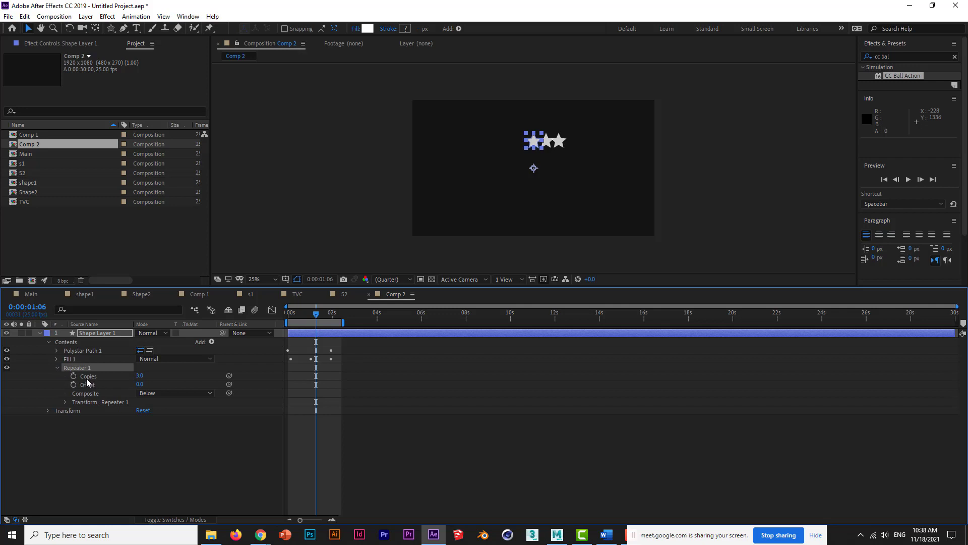
click(139, 376)
key(Return)
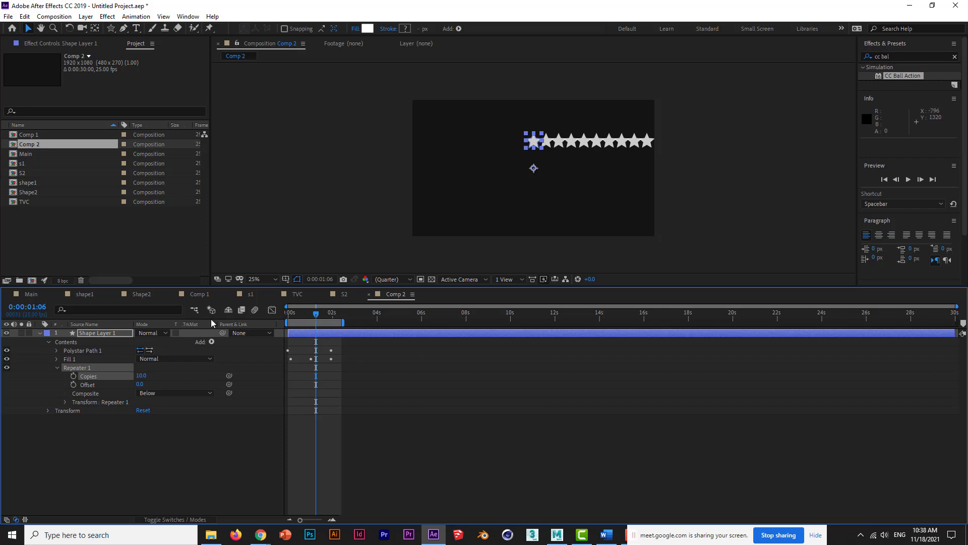
Step: Set the rotation in the Repeater's transform to 360/10 and preview the repeated stars from the start
mouse_move(312, 319)
mouse_down()
mouse_move(300, 318)
mouse_move(331, 317)
mouse_move(314, 318)
mouse_up()
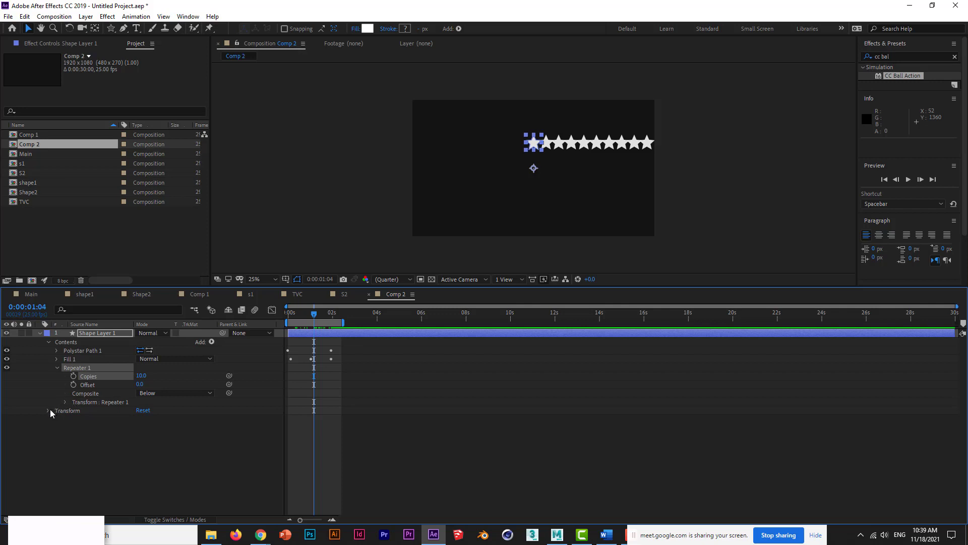
click(49, 410)
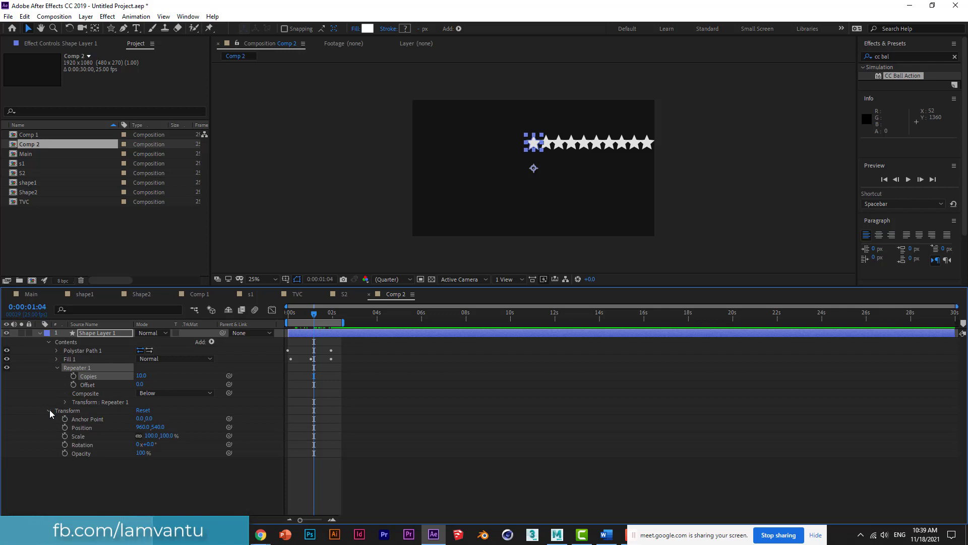
click(50, 410)
click(64, 402)
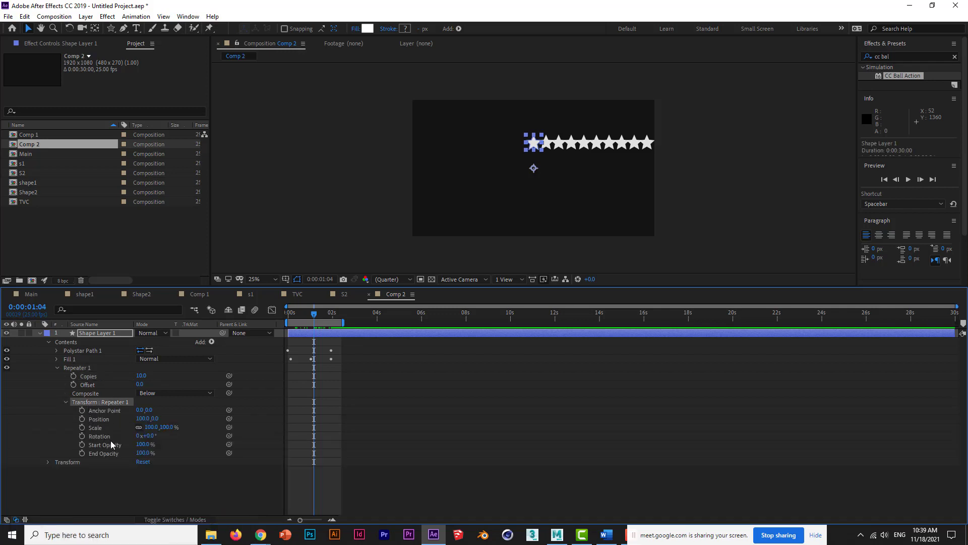
click(149, 437)
text(360)
text(/10)
key(Return)
key(Home)
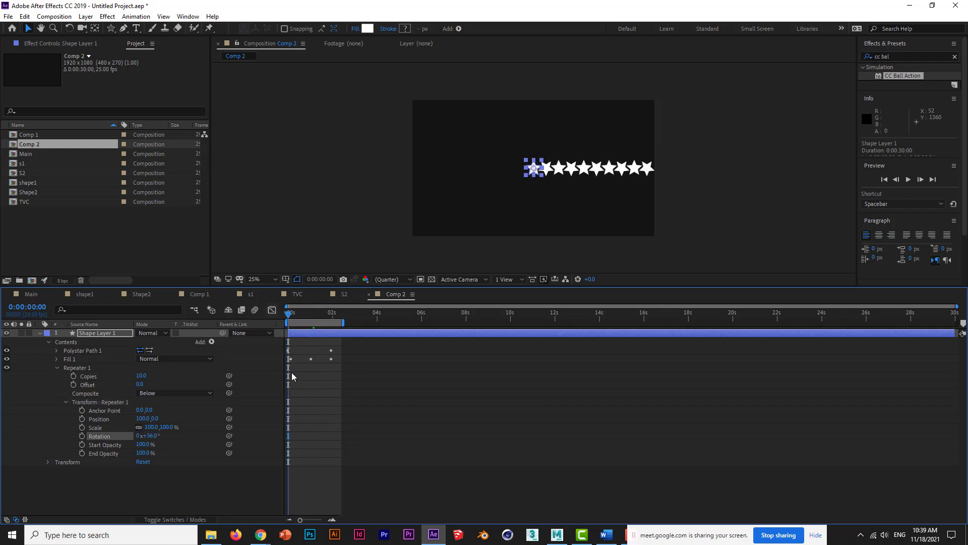
key(space)
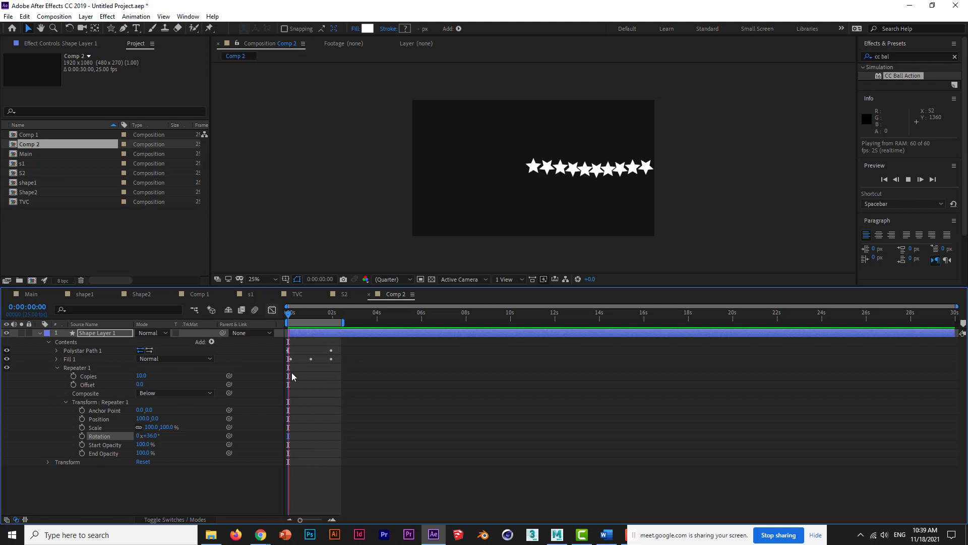
Step: Set the Repeater transform's position to 0,0 and preview the stars bursting outward from the centre
click(534, 157)
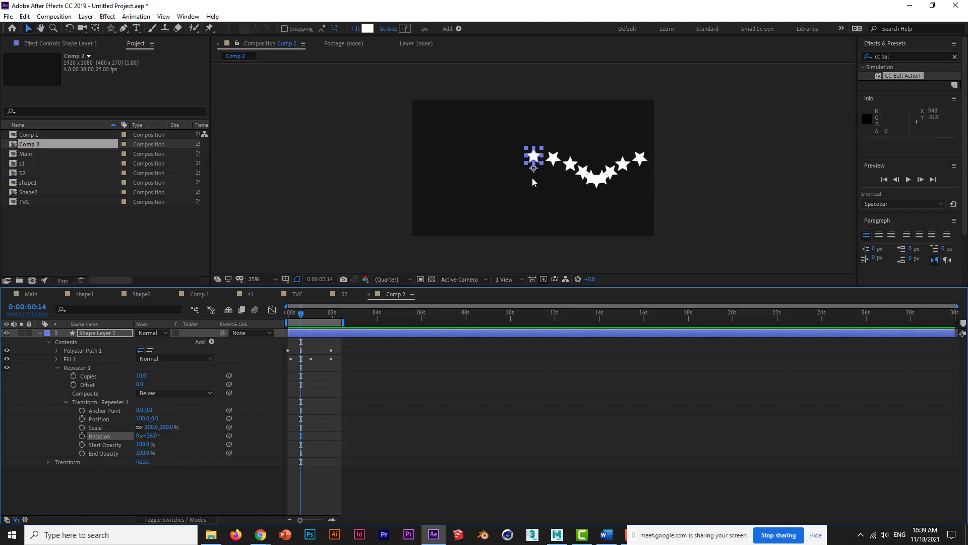
click(95, 419)
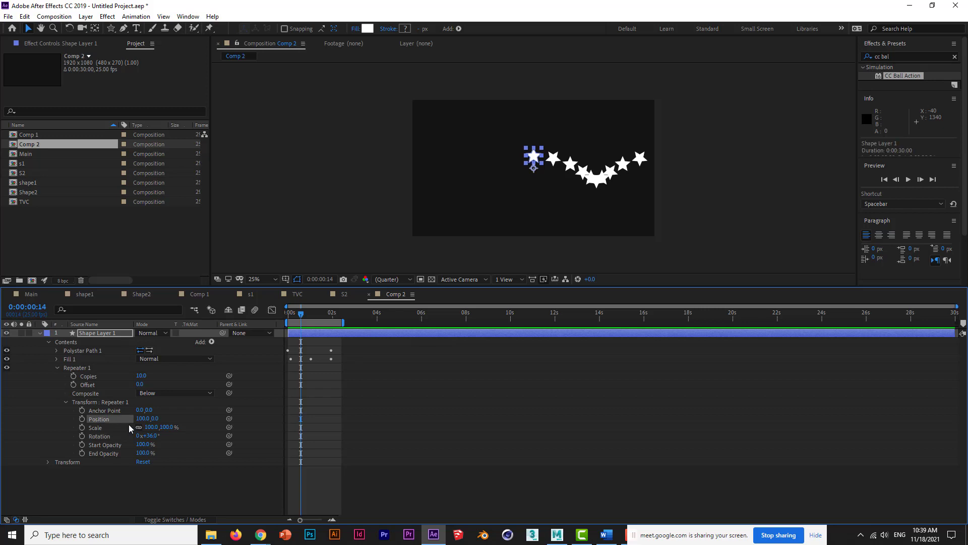
click(142, 418)
key(Return)
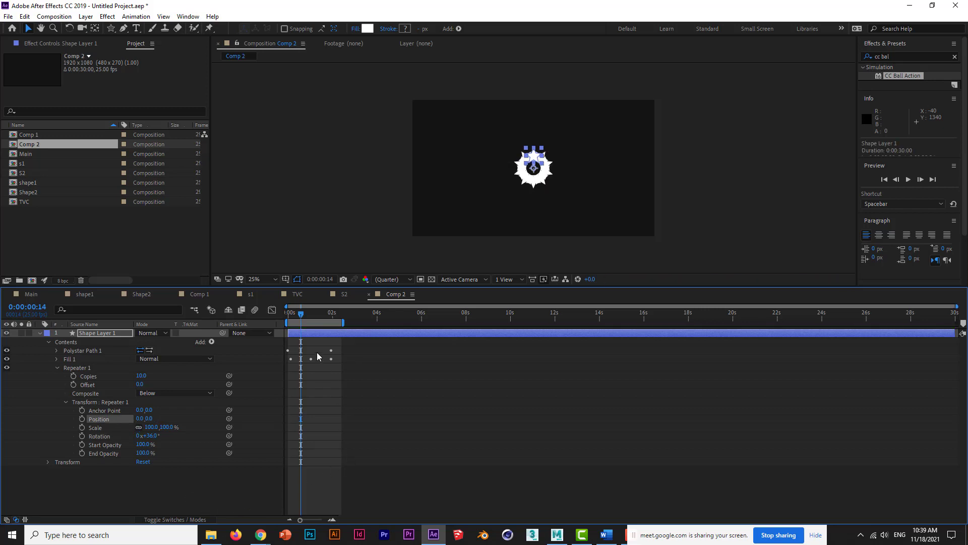
drag(304, 317, 274, 323)
key(space)
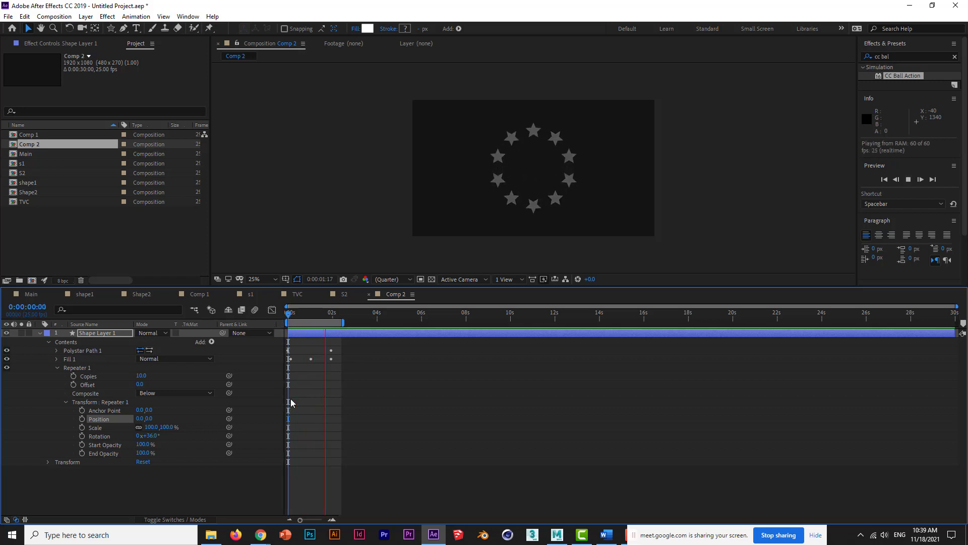
Step: Add a 0% Fill opacity keyframe at 0:00:00:00 and scrub through the start of the animation
click(57, 358)
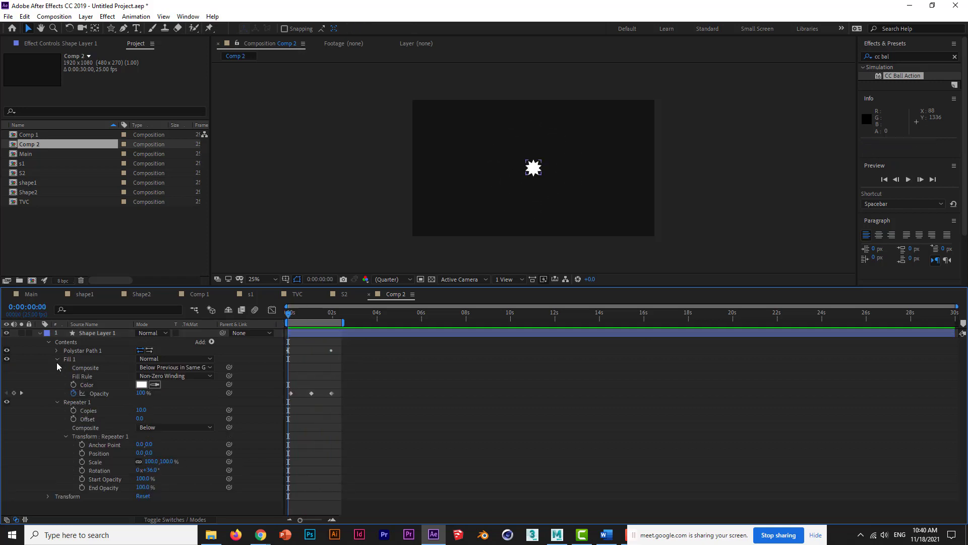
click(98, 394)
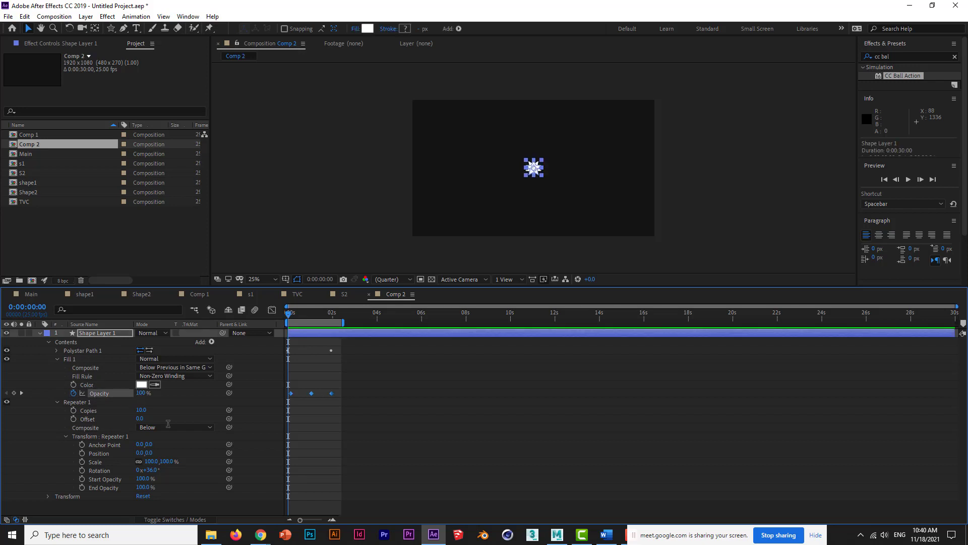
click(142, 393)
text(0)
key(Return)
drag(289, 316, 302, 315)
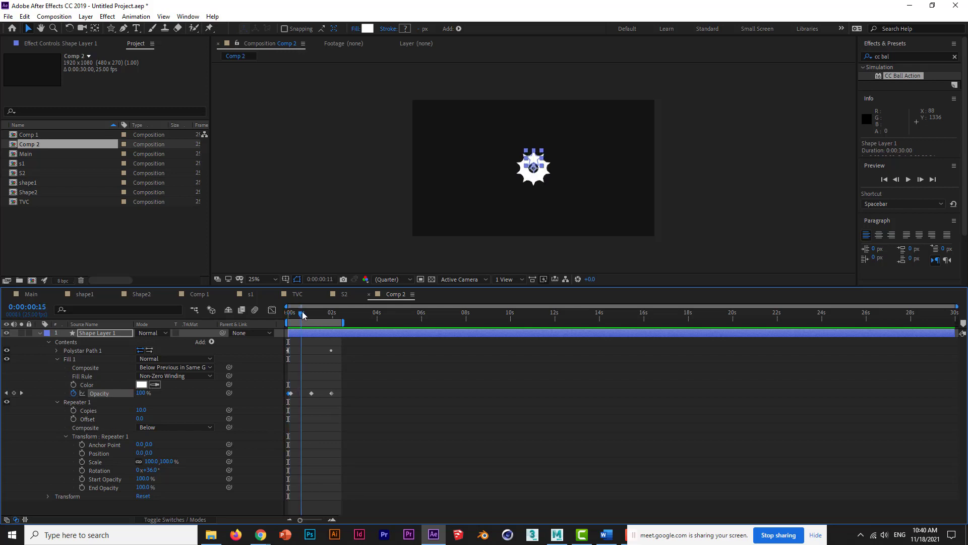
Step: Move the second Fill opacity keyframe to 0:00:00:07 and preview the fade-in from the start
drag(290, 394, 295, 394)
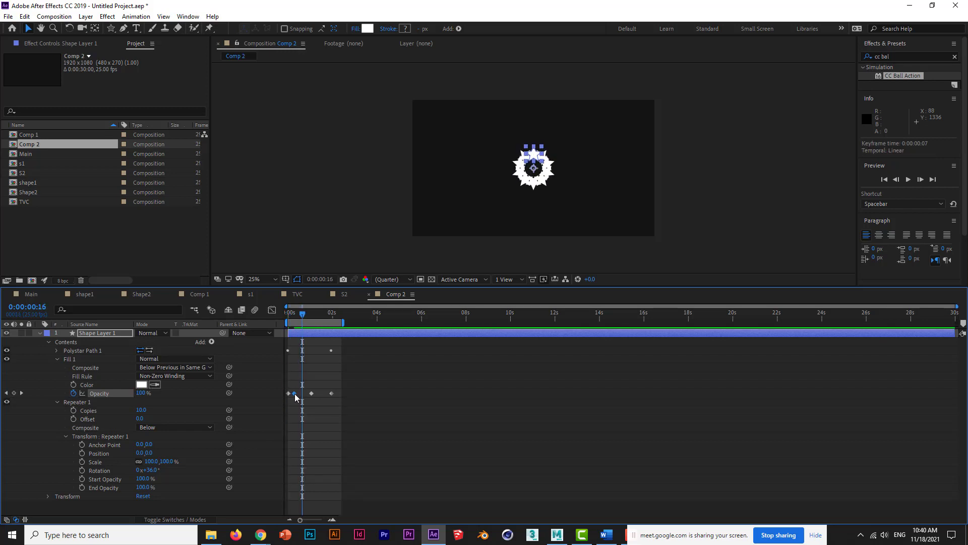
key(Home)
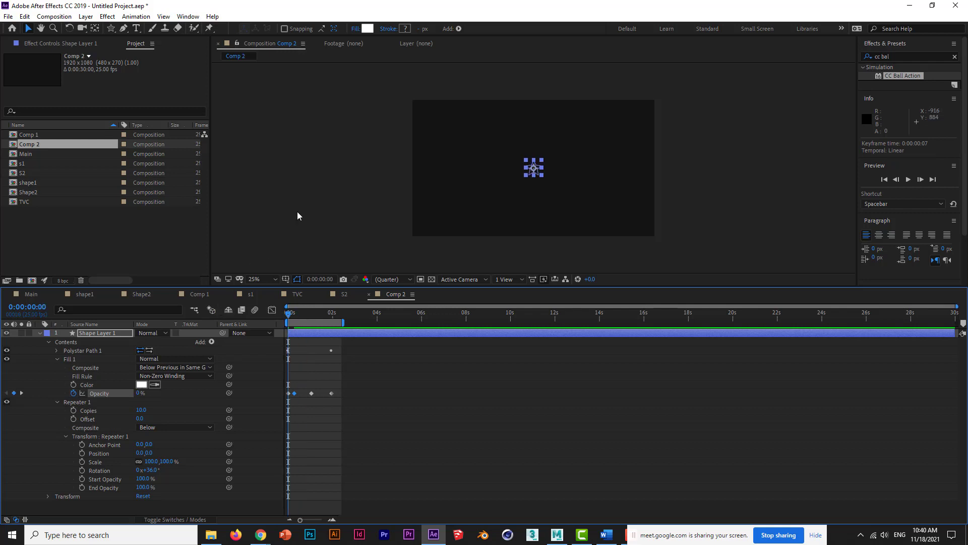
key(space)
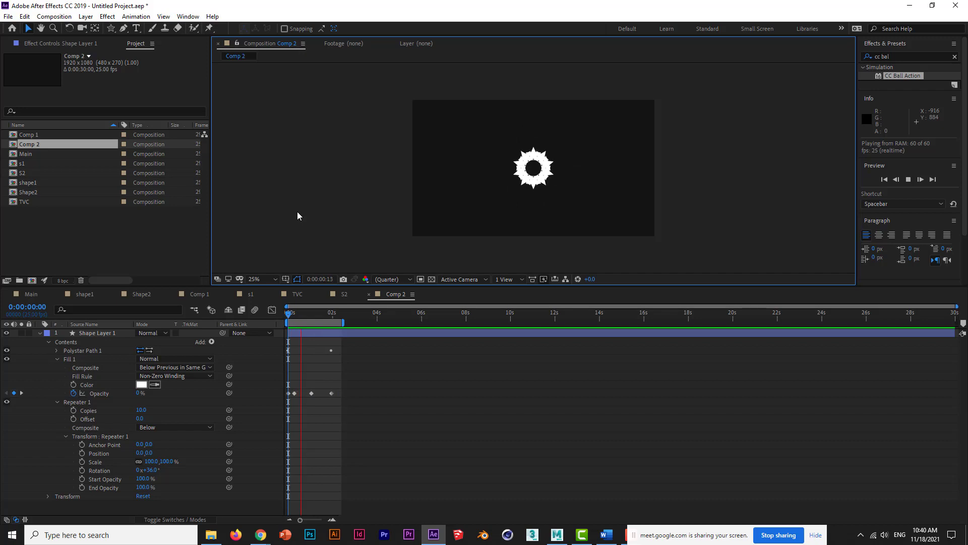
key(space)
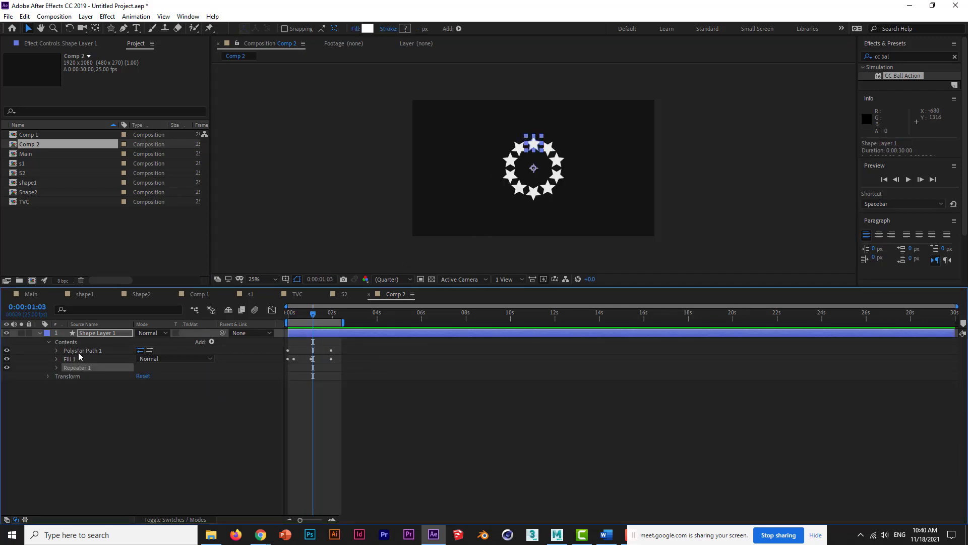
Step: Add an empty group to the shape layer and move the Polystar Path, Fill and Repeater into it
click(211, 342)
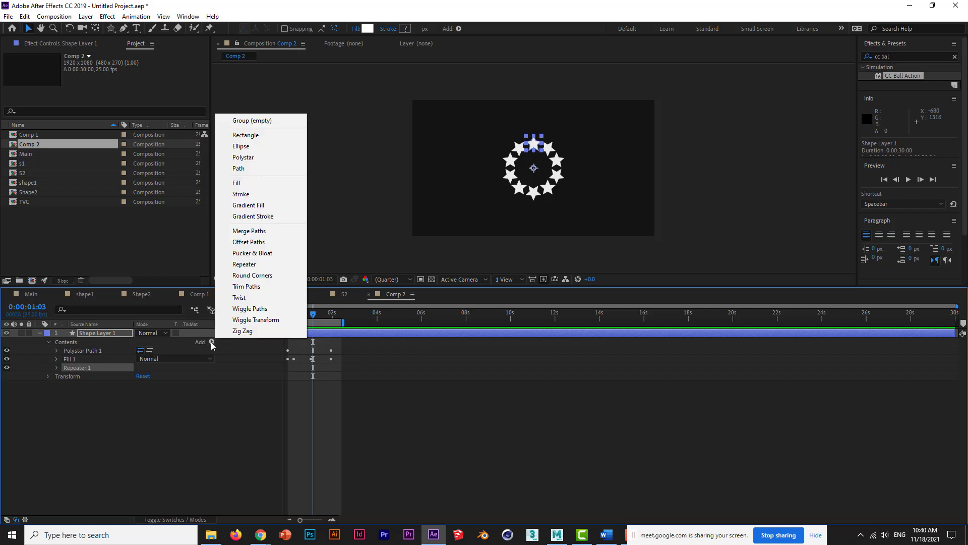
click(271, 122)
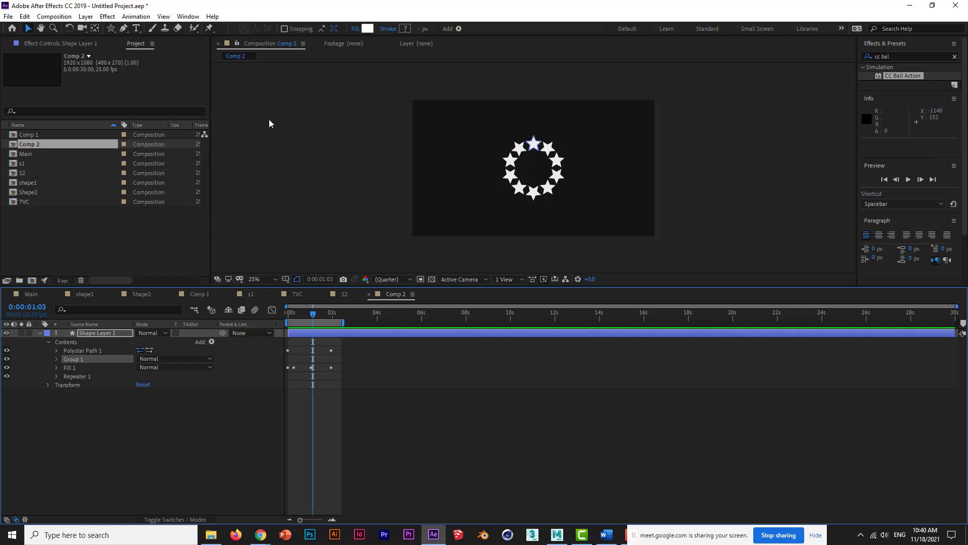
click(89, 351)
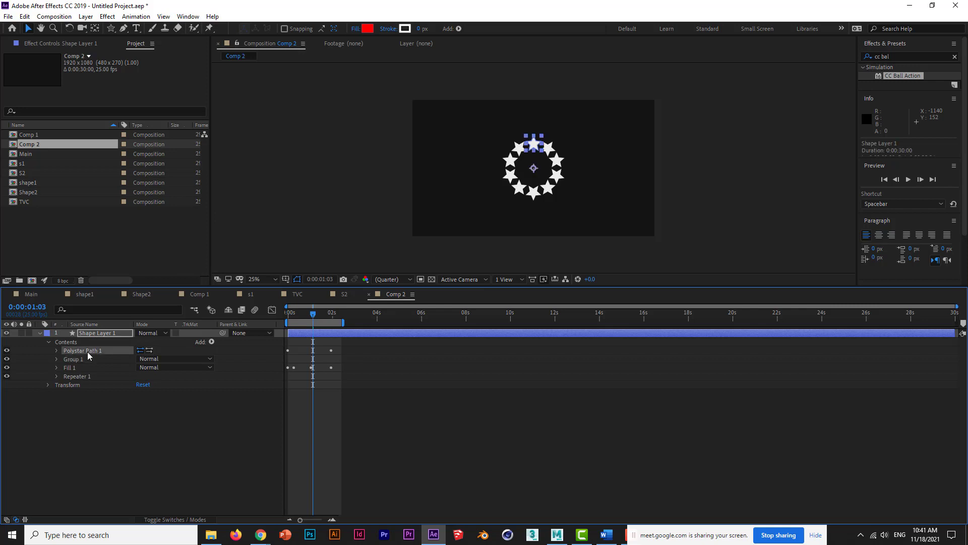
ctrl+click(66, 368)
ctrl+click(73, 376)
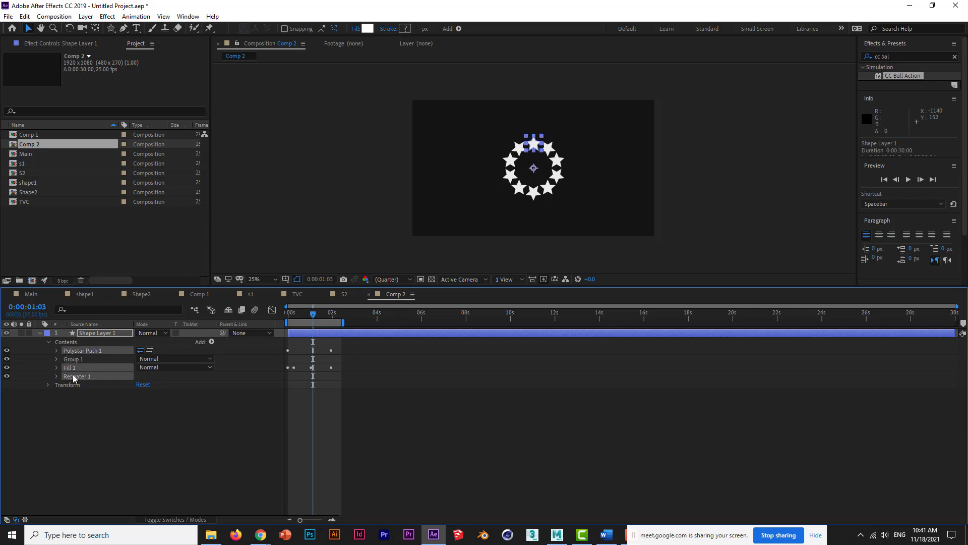
drag(76, 353, 73, 359)
click(73, 352)
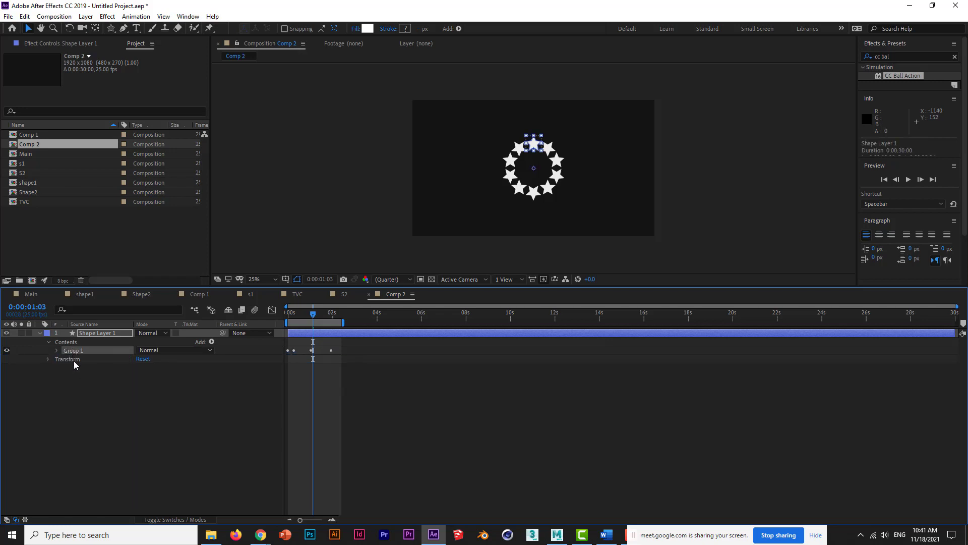
Step: Duplicate the star group three times
key(ctrl+d)
key(ctrl+d)
key(ctrl+d)
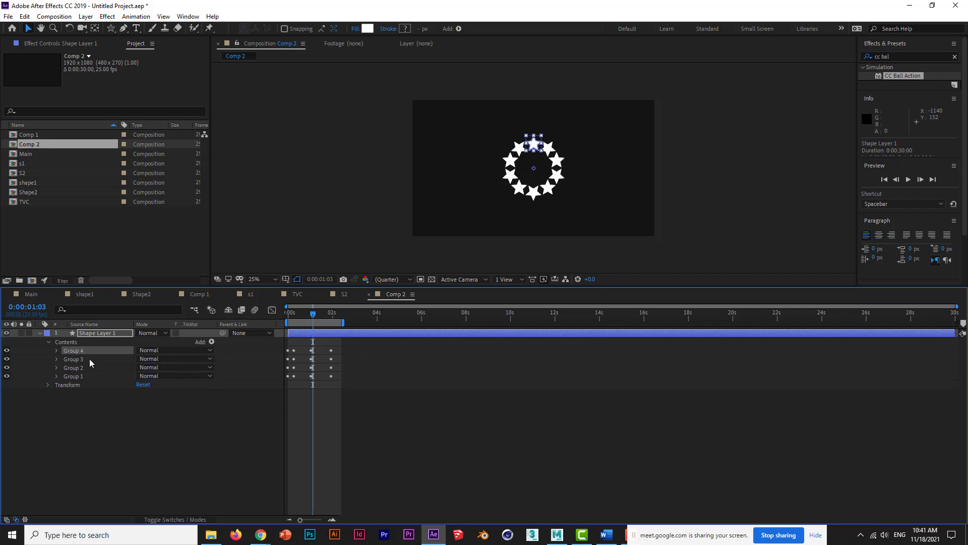
Step: Stagger the position and opacity keyframes of Groups 2, 3 and 4, extend the work area to 0:00:03:18 and preview the bursts
click(122, 333)
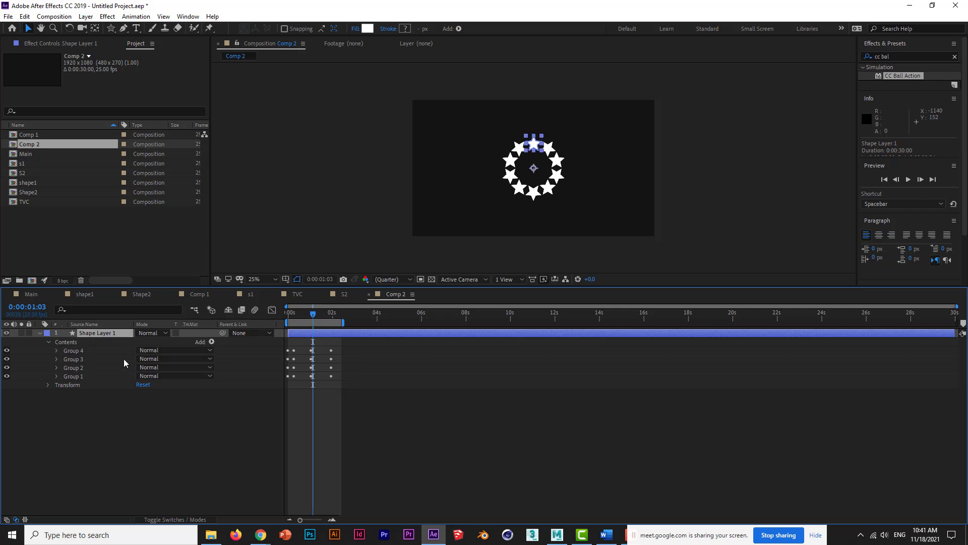
key(u)
drag(336, 389, 283, 382)
drag(344, 387, 272, 338)
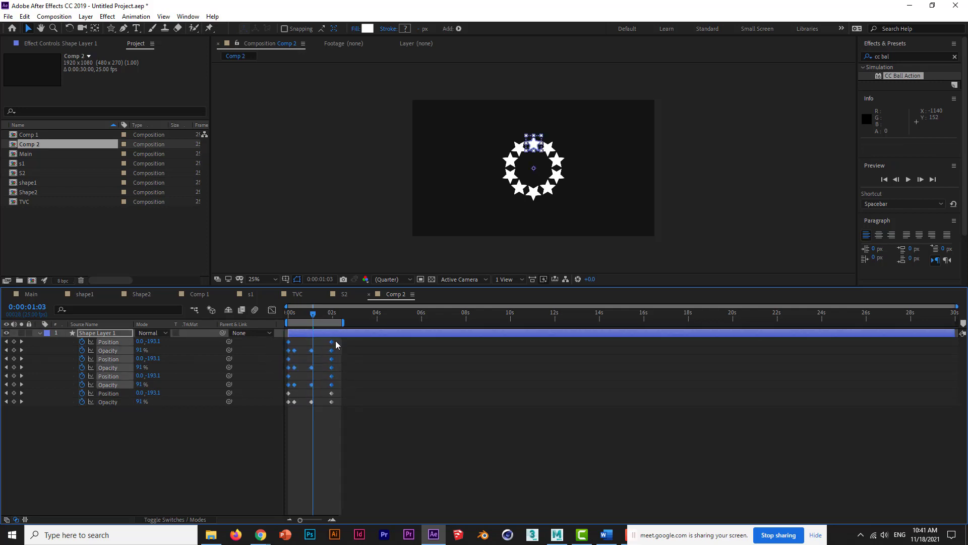
drag(336, 341, 305, 372)
drag(357, 355, 377, 321)
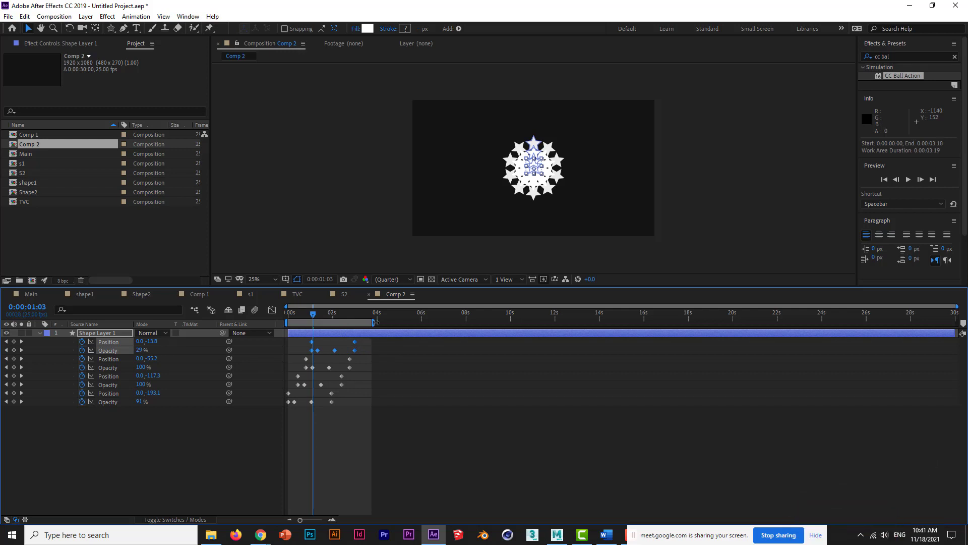
click(262, 447)
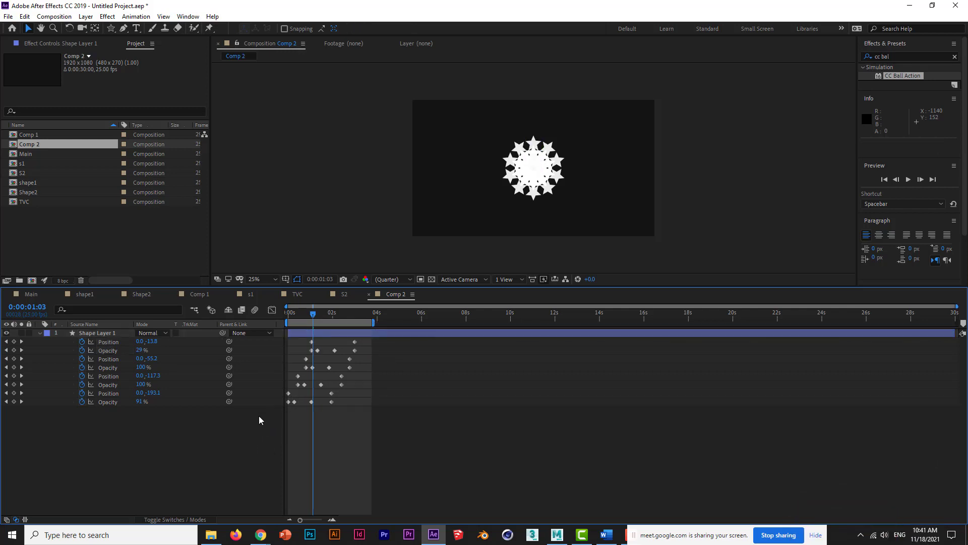
key(space)
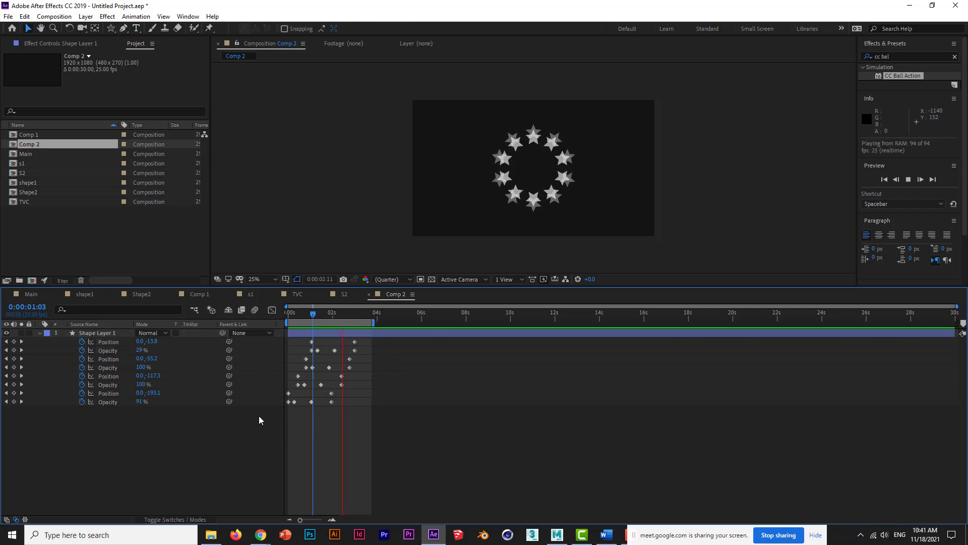
Step: Set the Fill color of Group 4's stars to a bright turquoise
click(40, 333)
click(40, 333)
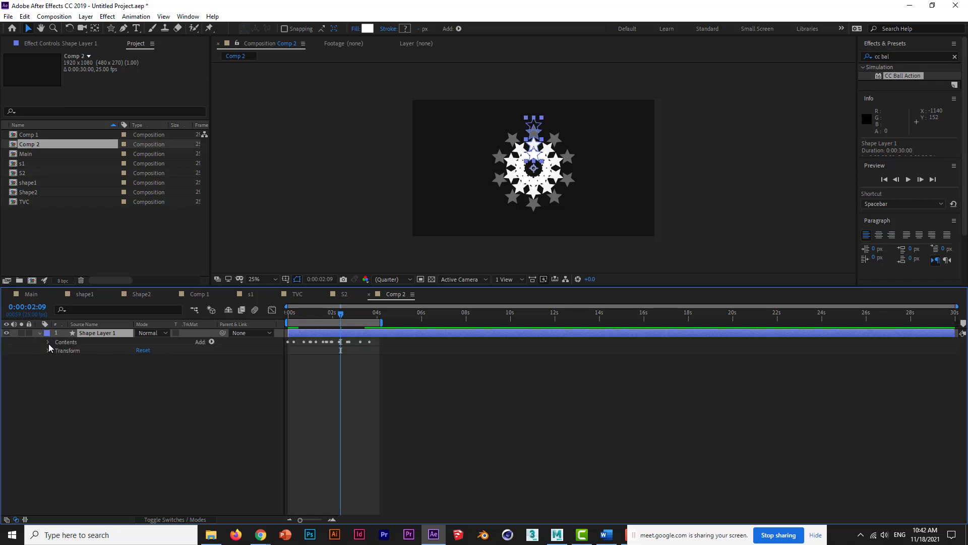
click(49, 342)
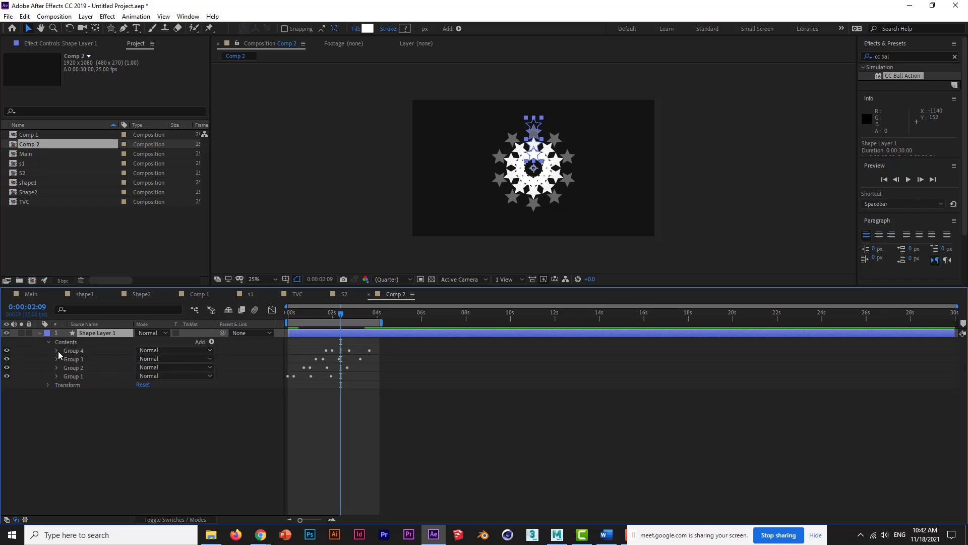
click(71, 370)
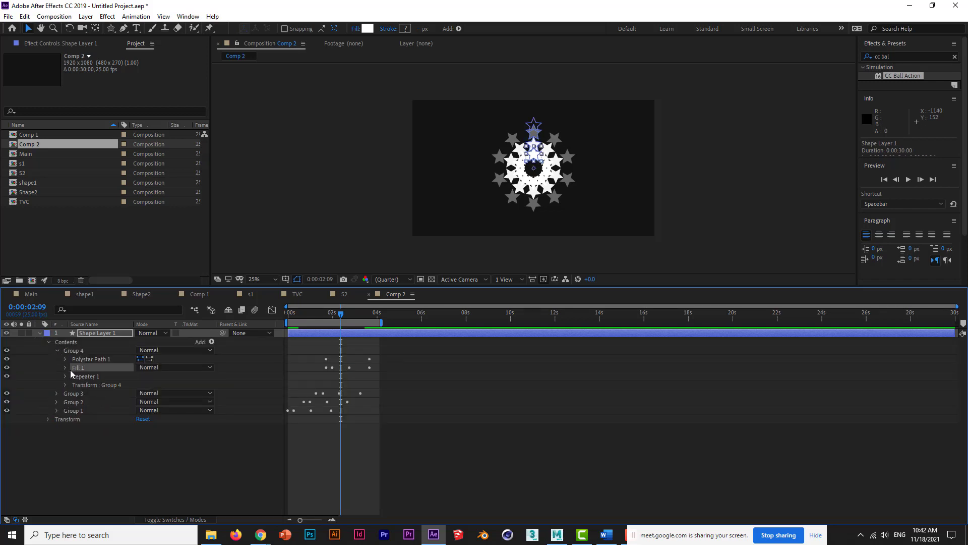
click(65, 368)
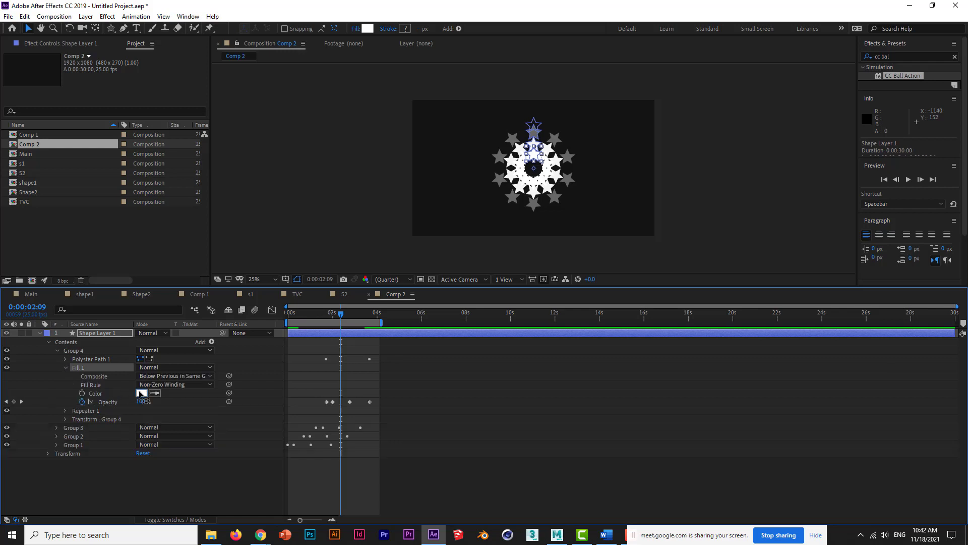
click(141, 393)
click(504, 273)
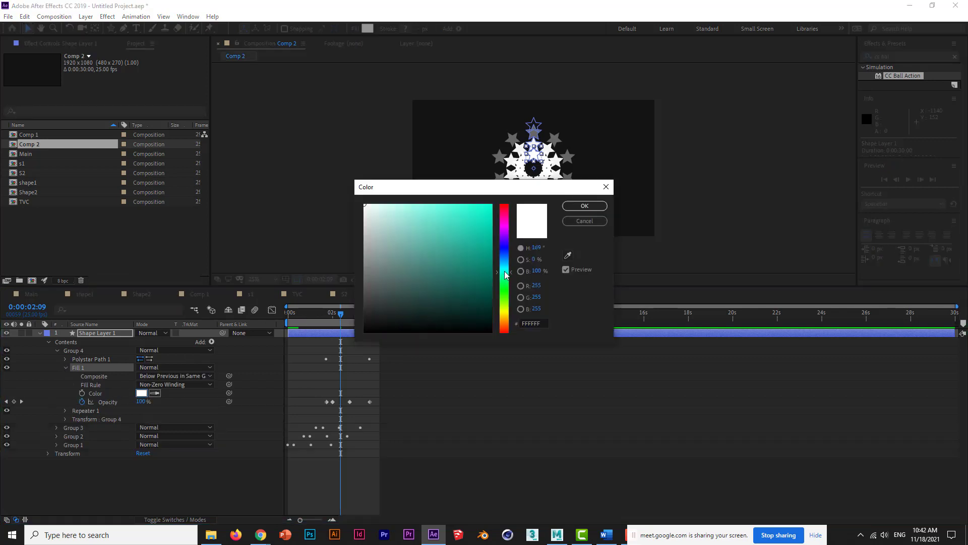
click(455, 205)
click(585, 206)
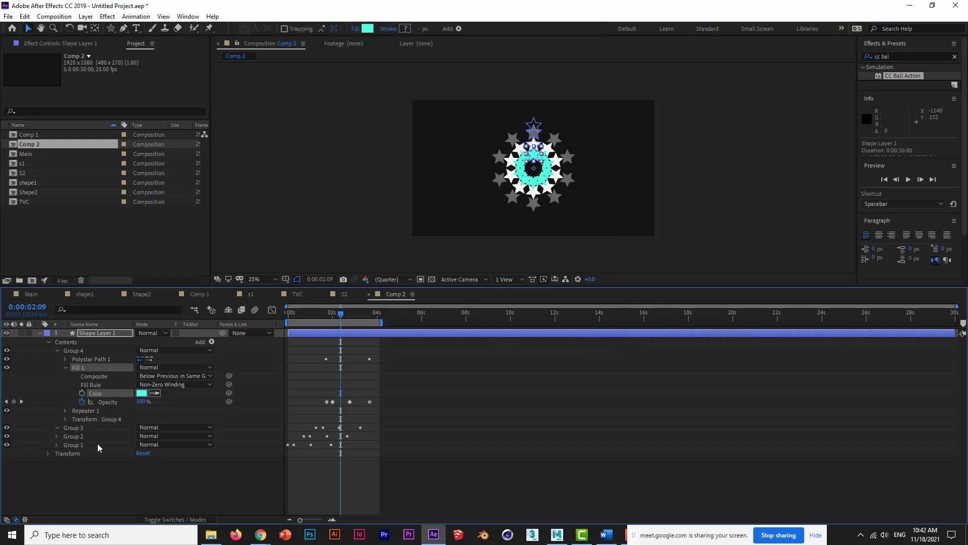
Step: Set the Fill color of Group 3 to yellow and of Group 2 to light blue
click(60, 426)
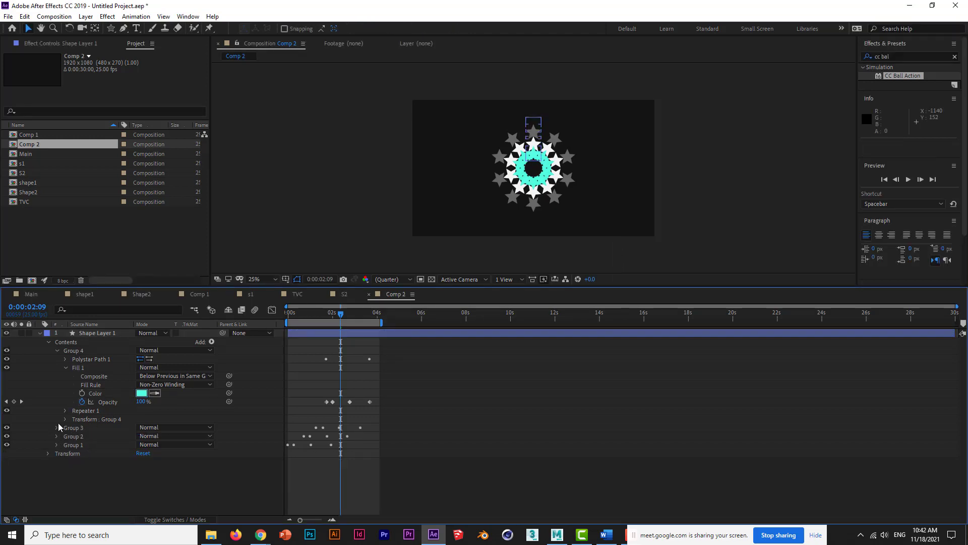
Step: Set the Comp 2 composition's width and height to 650 px each
click(54, 16)
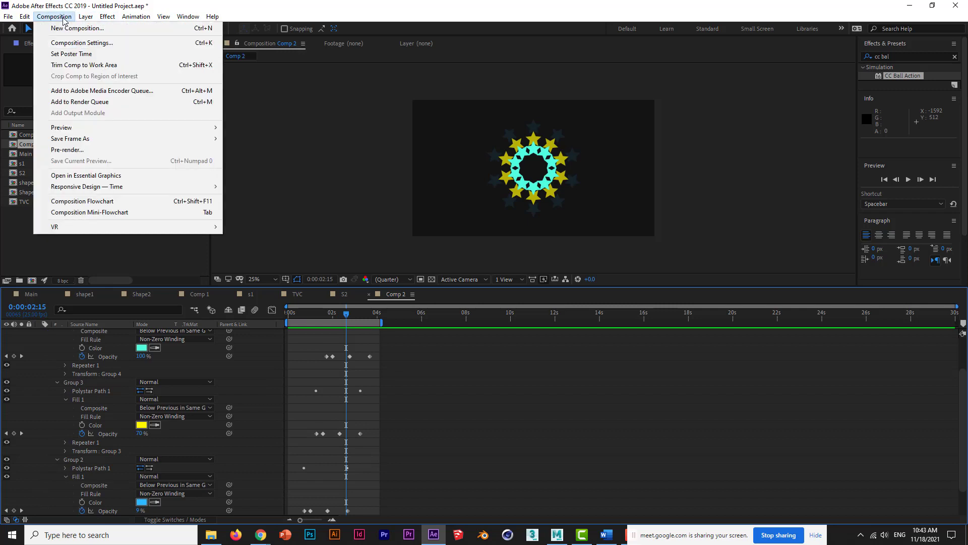
click(78, 44)
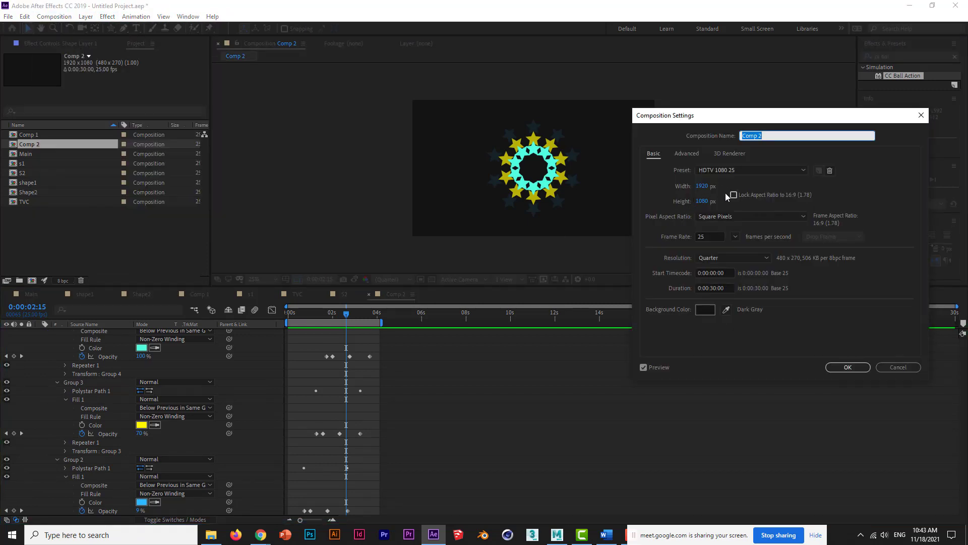
click(703, 187)
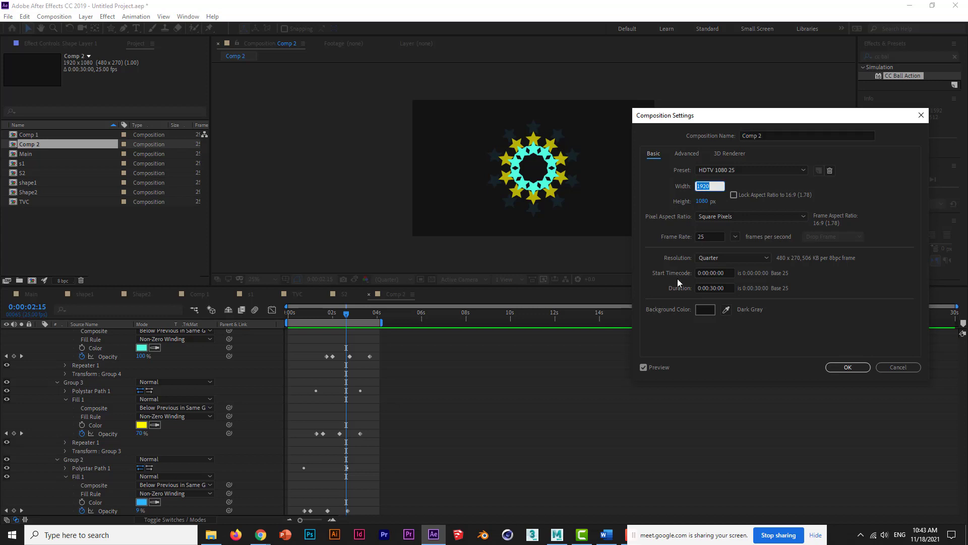
text(650)
key(Tab)
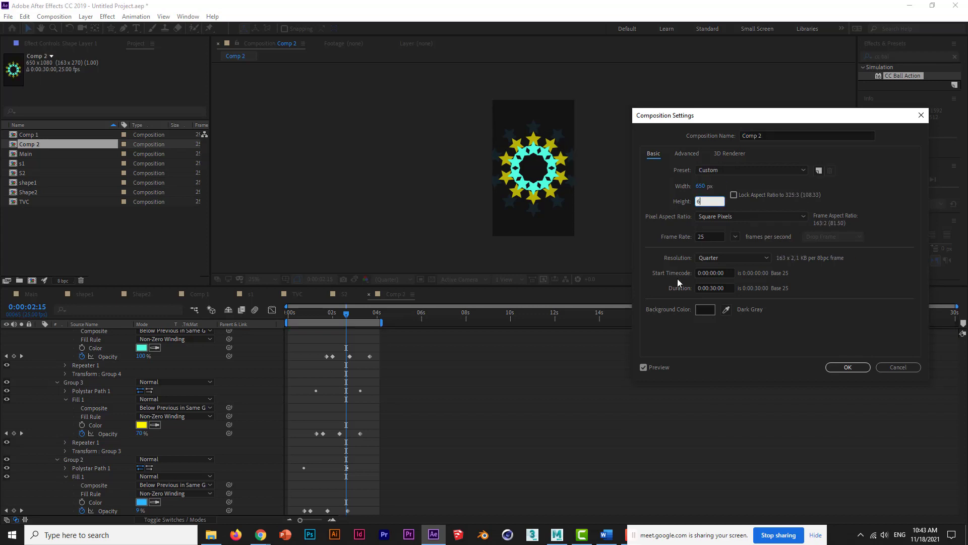
text(650)
key(Return)
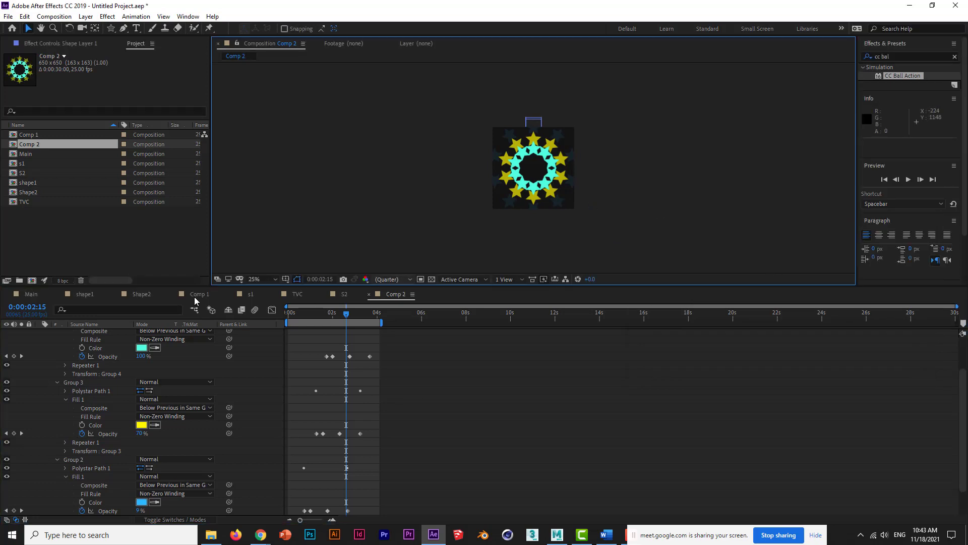
Step: Rename the Comp 2 composition as s3
right_click(30, 145)
mouse_move(98, 206)
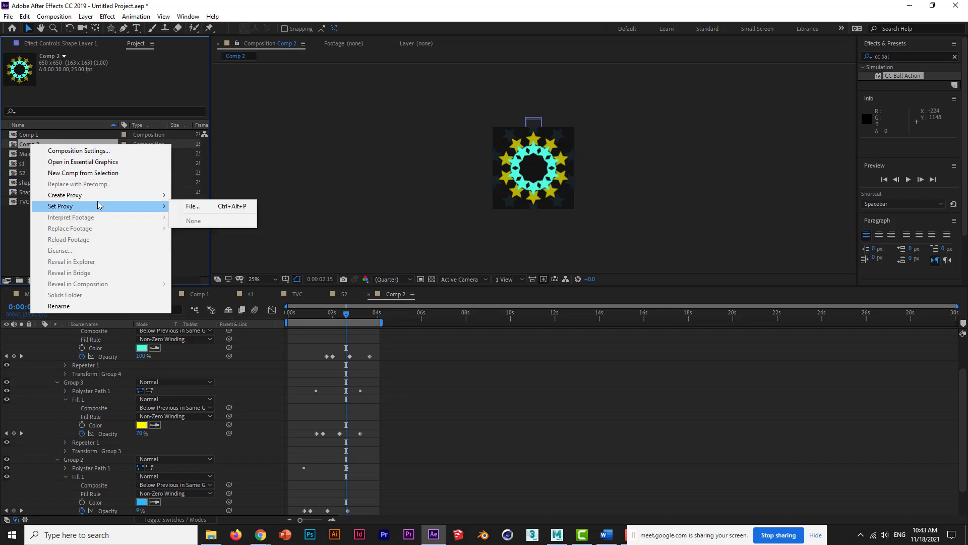
click(87, 306)
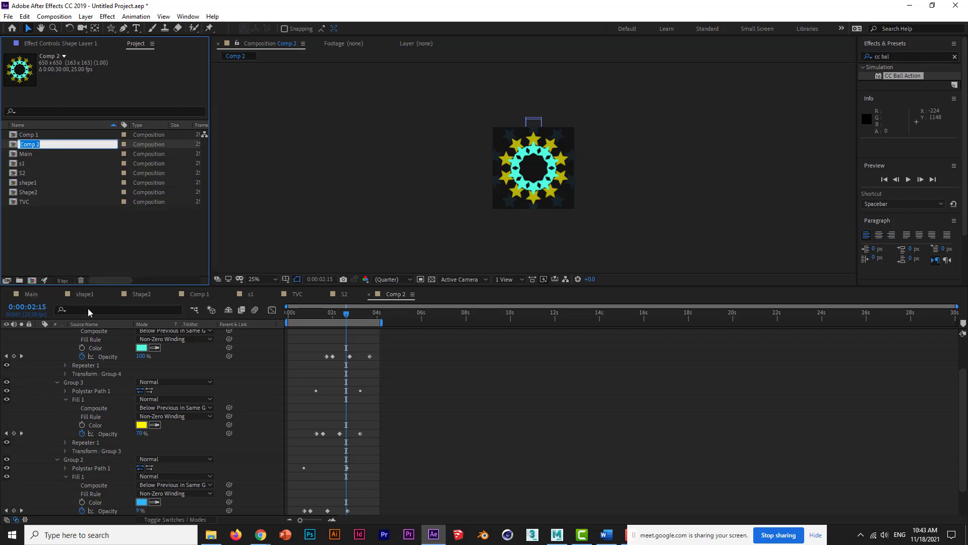
text(s3)
click(344, 205)
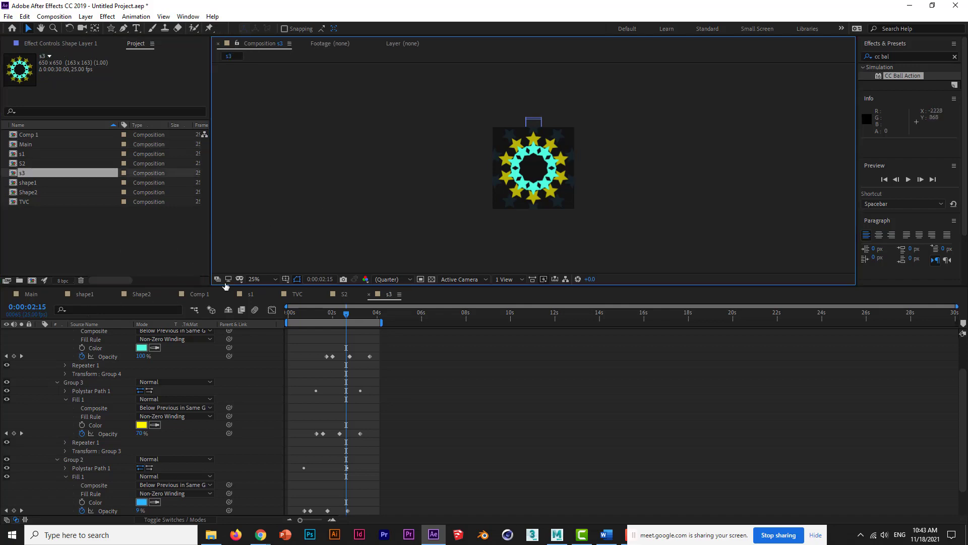
Step: Extend the TVC composition's work area to just past 6 seconds and place three copies of s3 at different spots in the frame
click(300, 295)
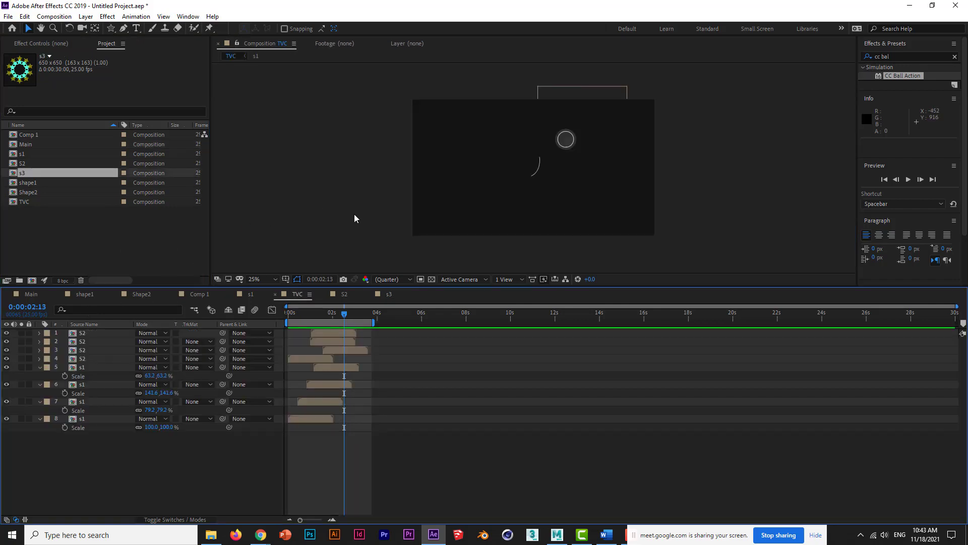
drag(375, 322, 426, 322)
drag(24, 175, 488, 141)
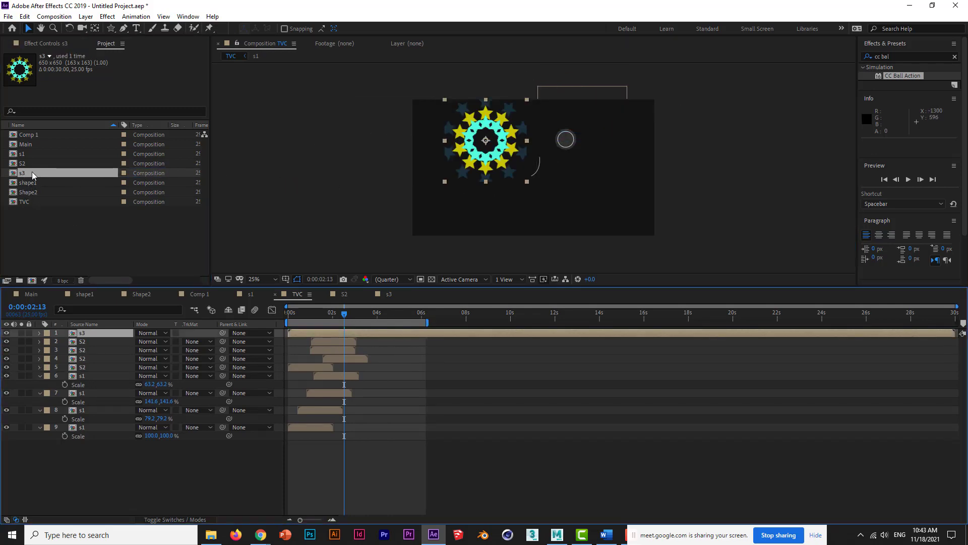
drag(23, 175, 576, 196)
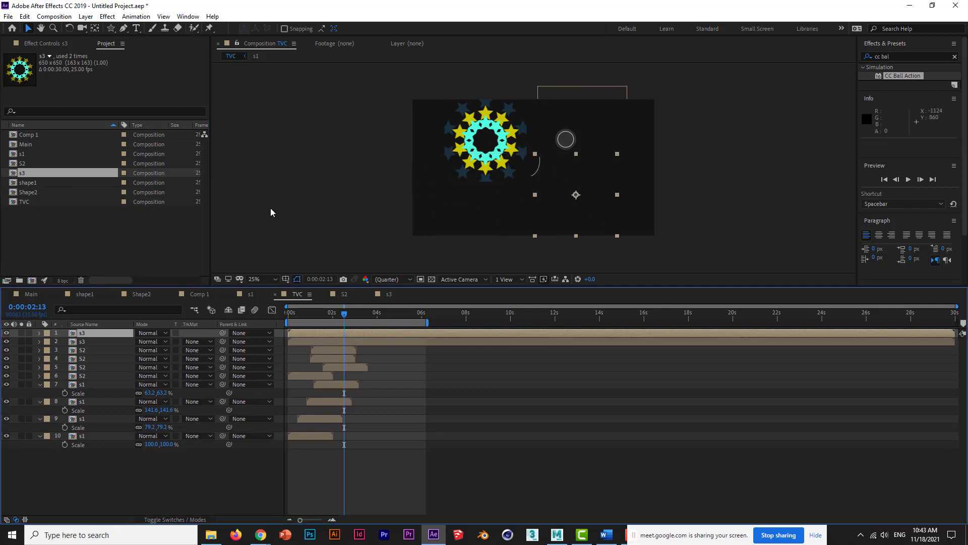
drag(23, 173, 433, 196)
Step: Open the s3 composition from its placed copy and trim it to its work area
double_click(432, 196)
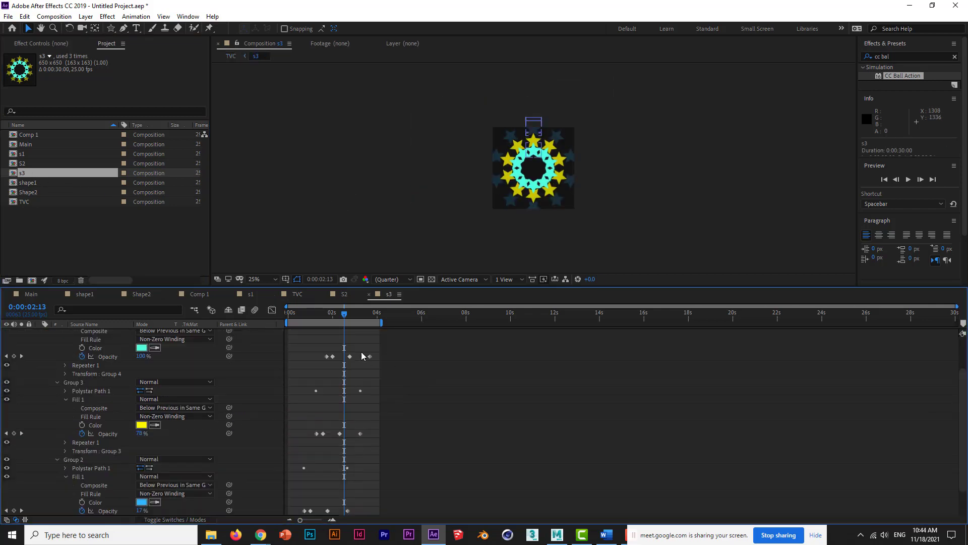
right_click(370, 325)
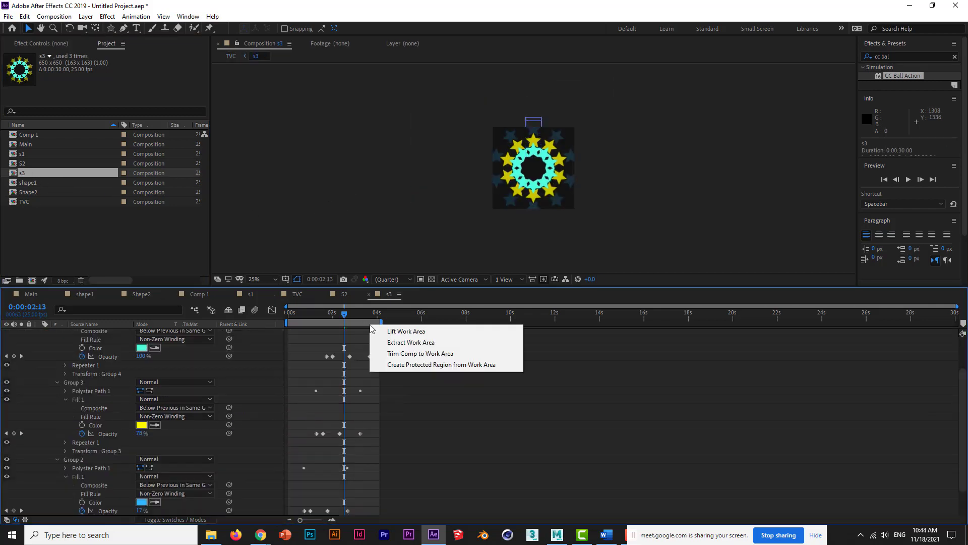
click(425, 354)
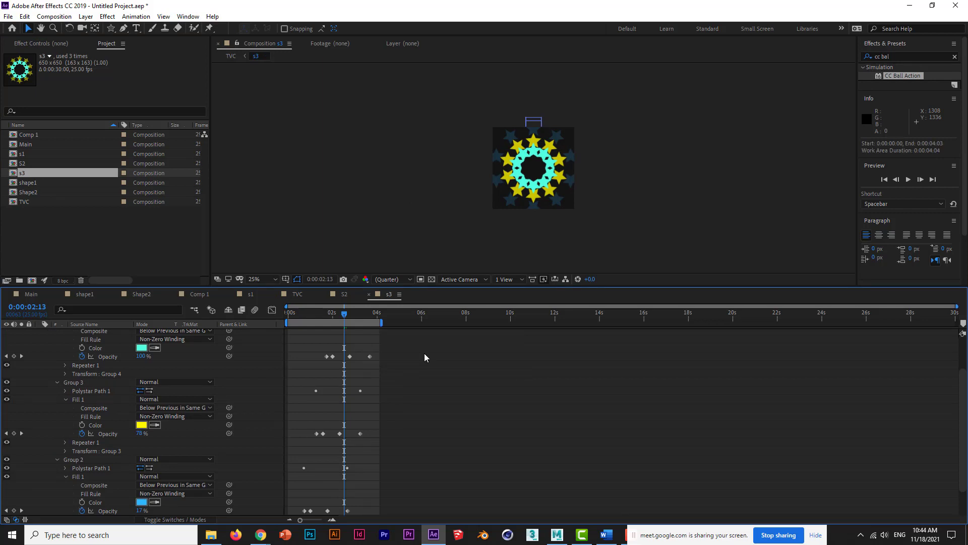
Step: Stagger the three s3 layers in TVC to start at about 2.8, 2 and 0.6 seconds, and extend the work area to about 7.5 seconds
click(303, 297)
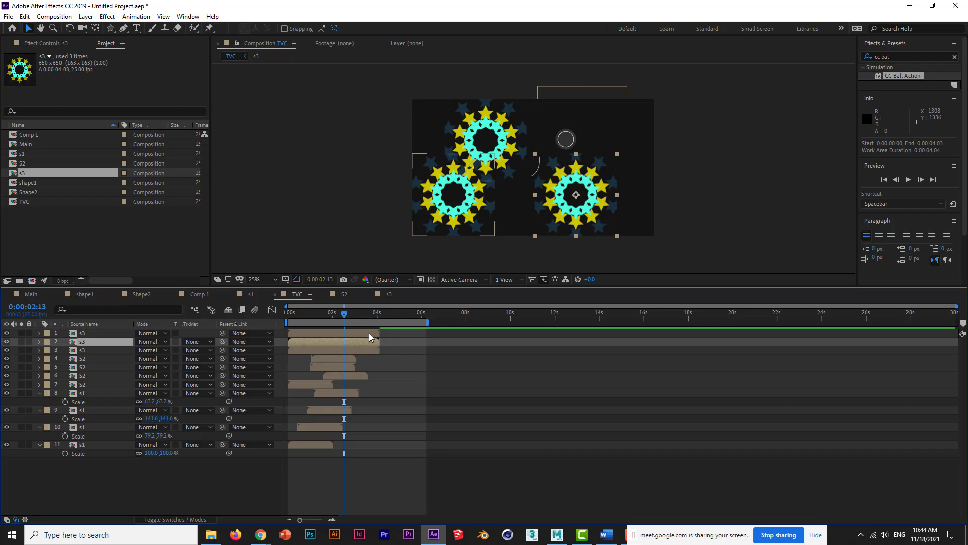
drag(369, 333, 410, 340)
drag(353, 348, 364, 348)
Step: Scale the second s3 layer down proportionally to 72% and preview the TVC composition
click(607, 172)
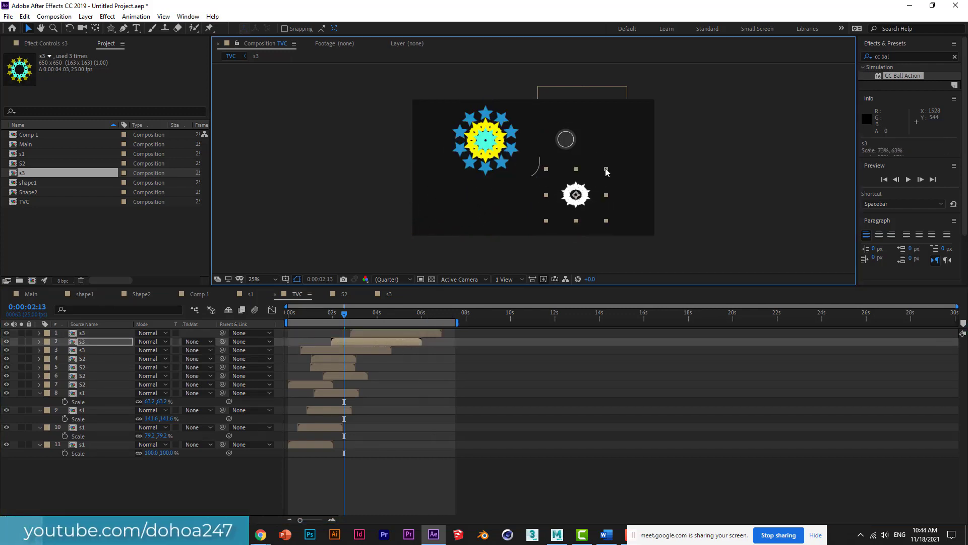
drag(607, 172, 609, 167)
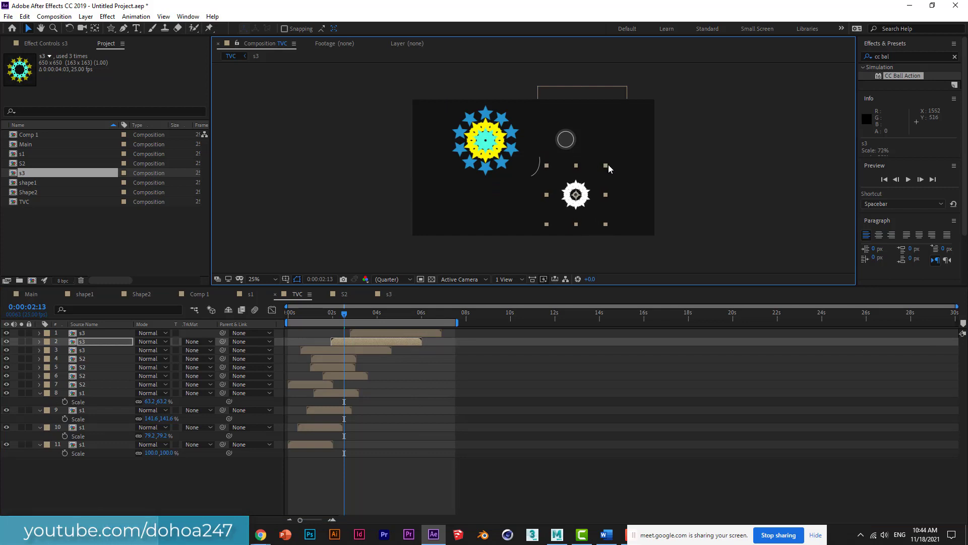
key(space)
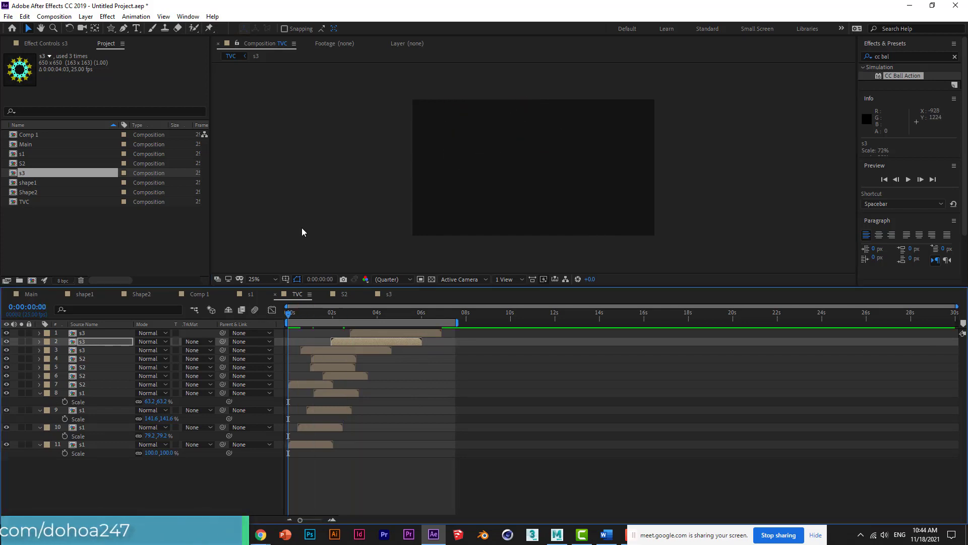